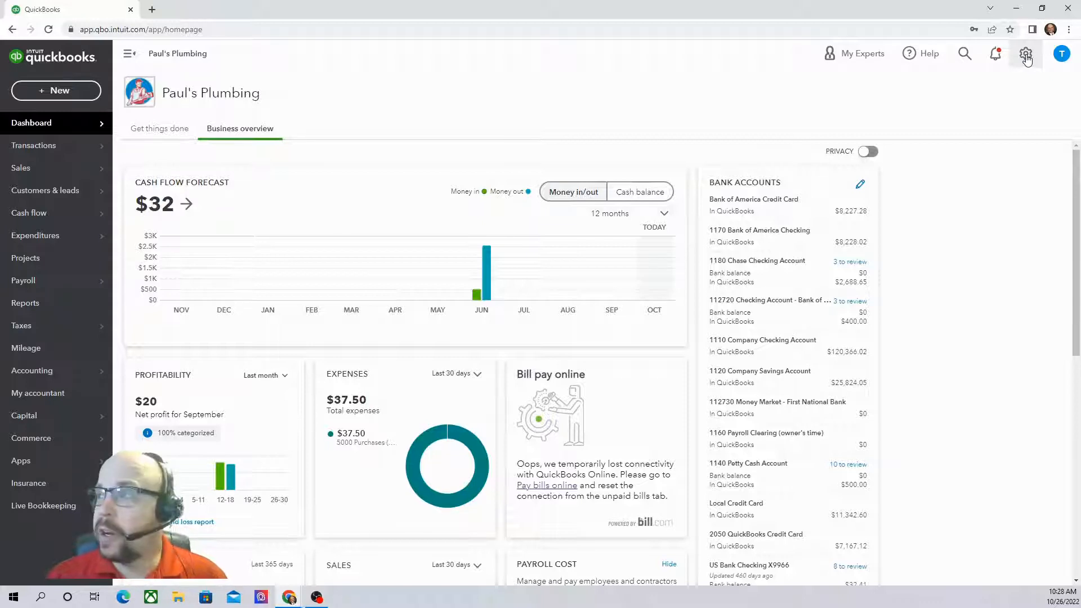
- Review the company settings options and the transaction types that can be created for customers, vendors and employees
left_click(1026, 54)
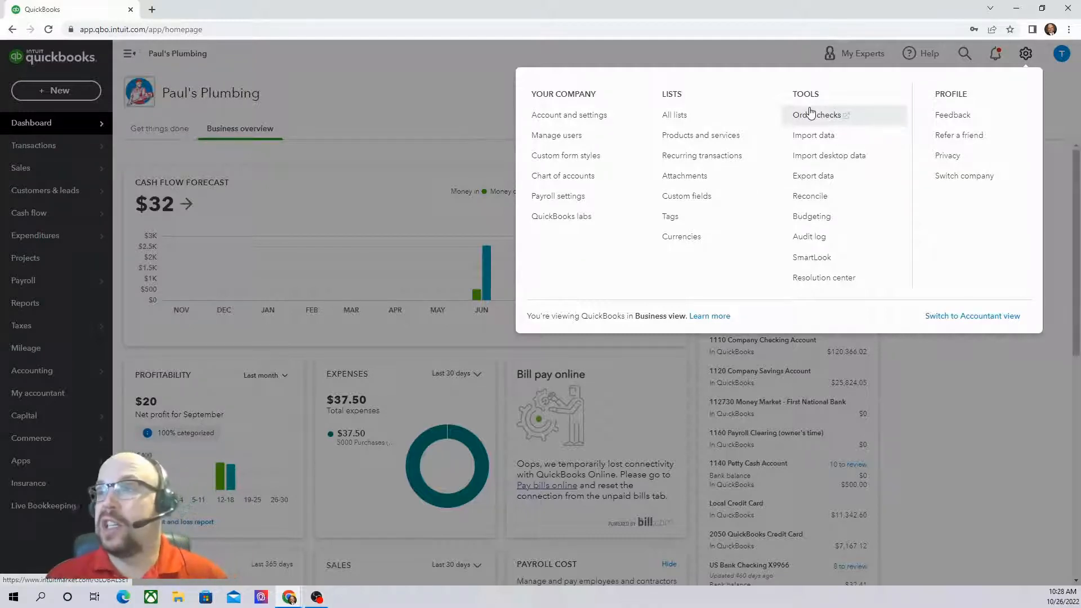
left_click(461, 90)
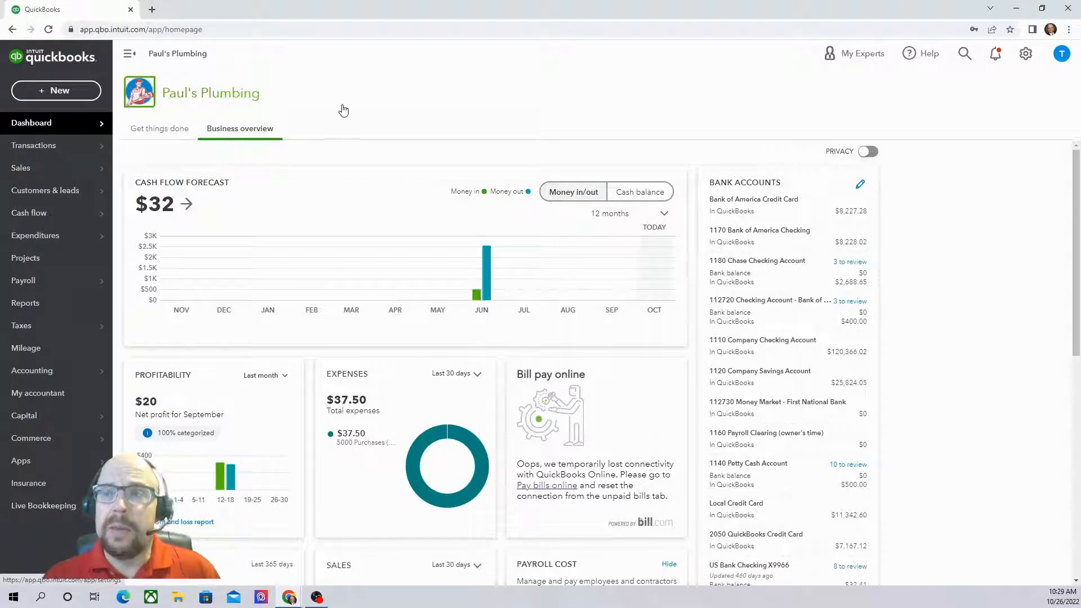
left_click(56, 92)
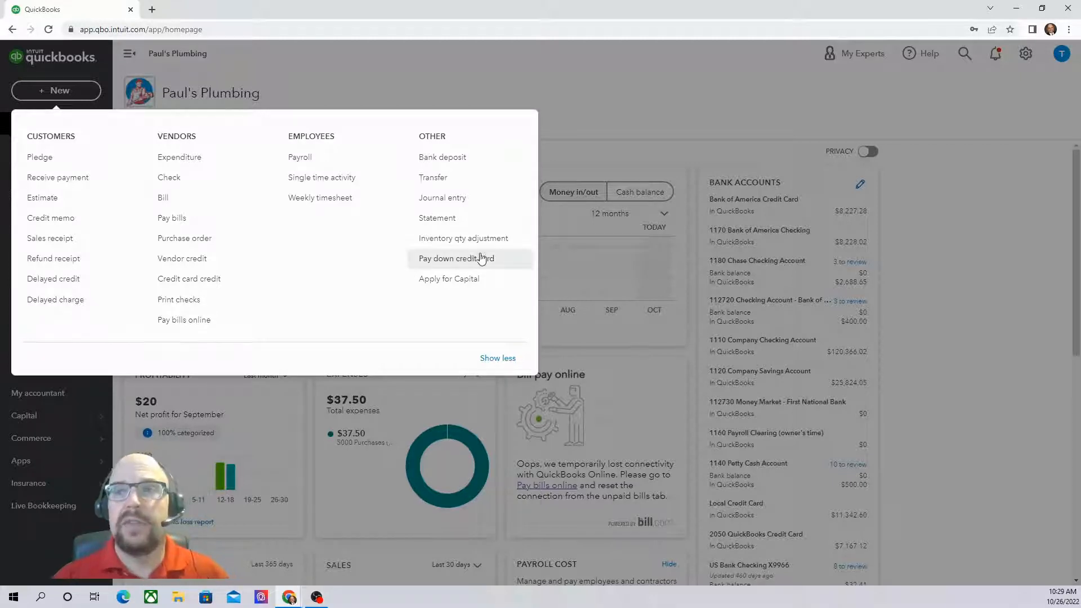
left_click(401, 67)
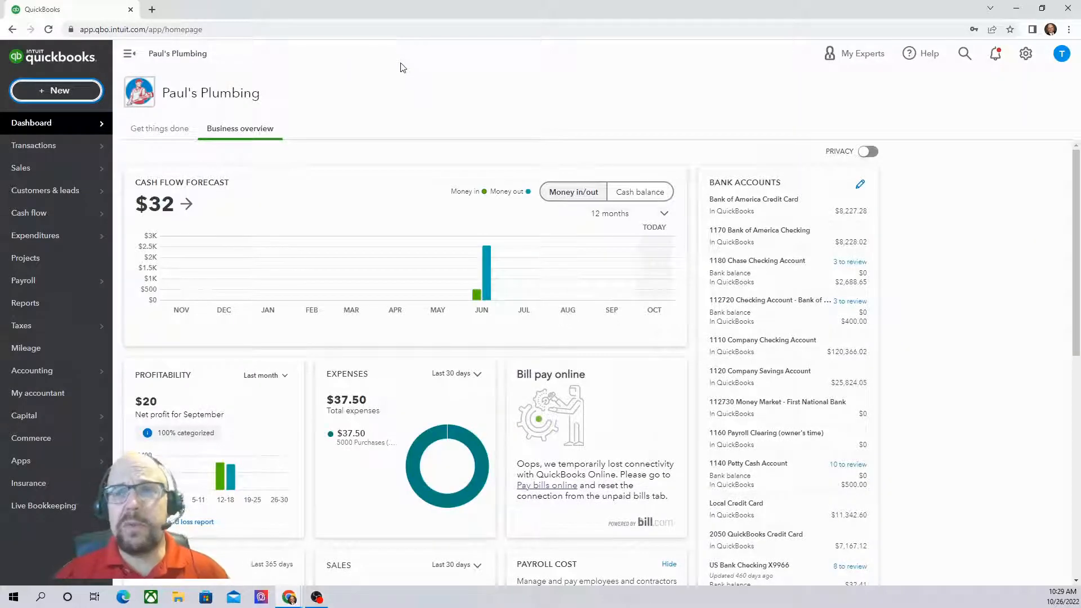
- Look through the Sales area, viewing the overview, all sales transactions and the customer list
mouse_move(39, 171)
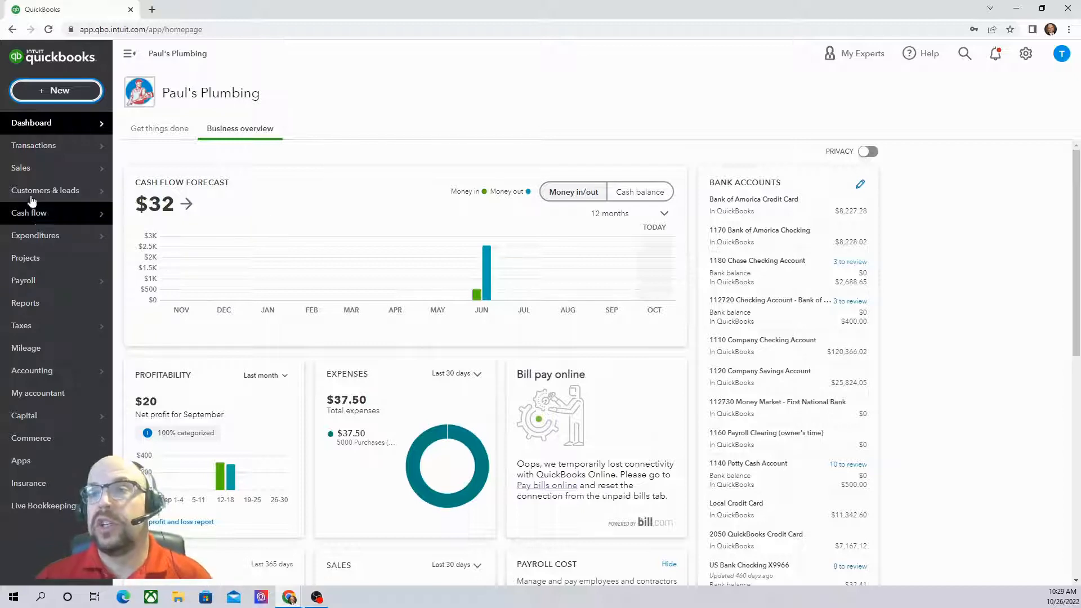
mouse_move(111, 128)
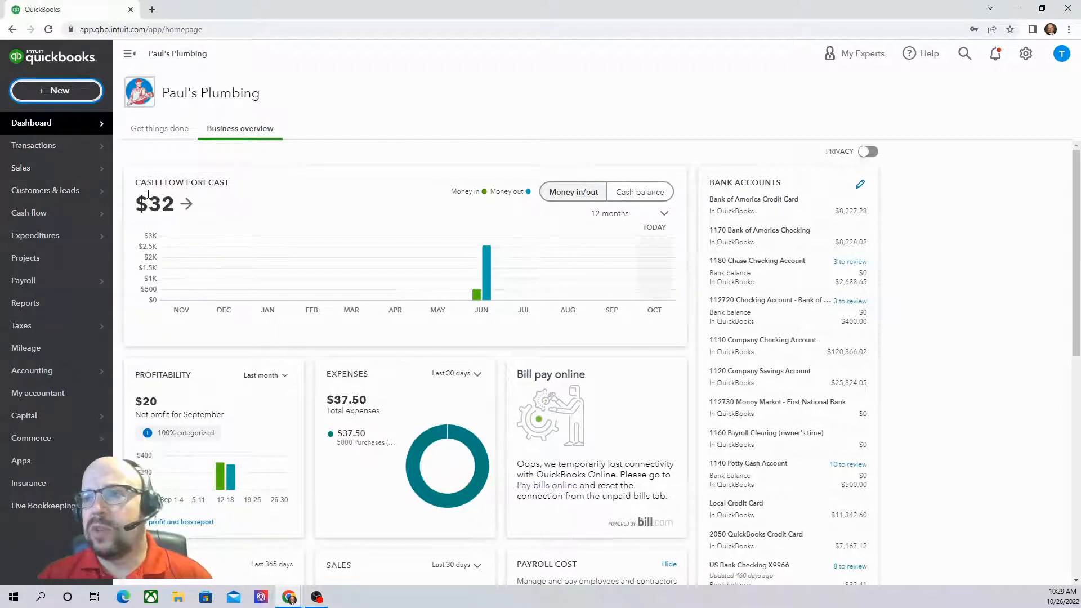
left_click(142, 169)
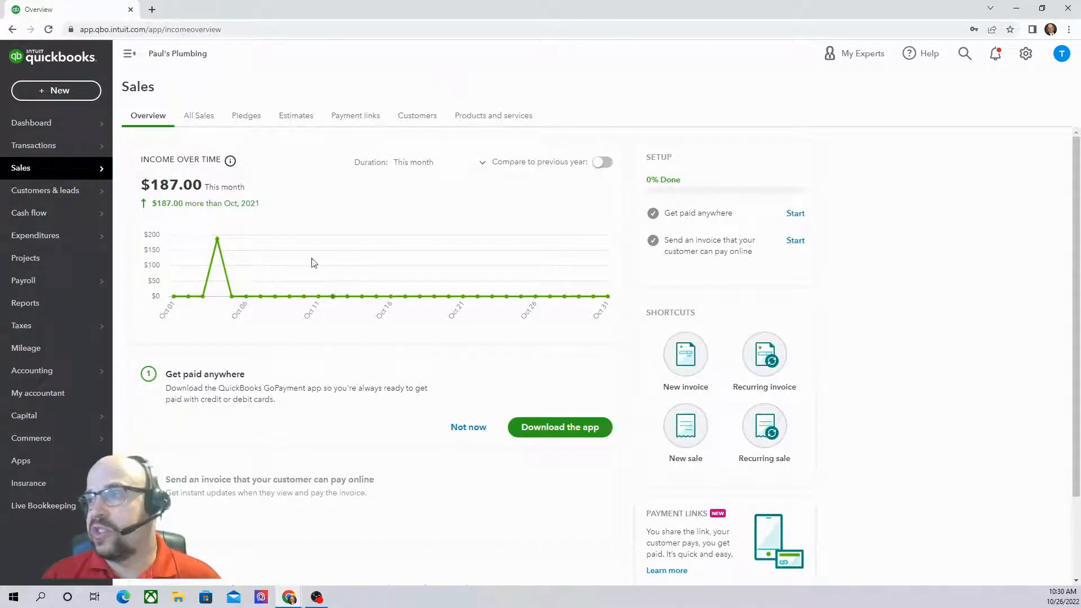
left_click(201, 115)
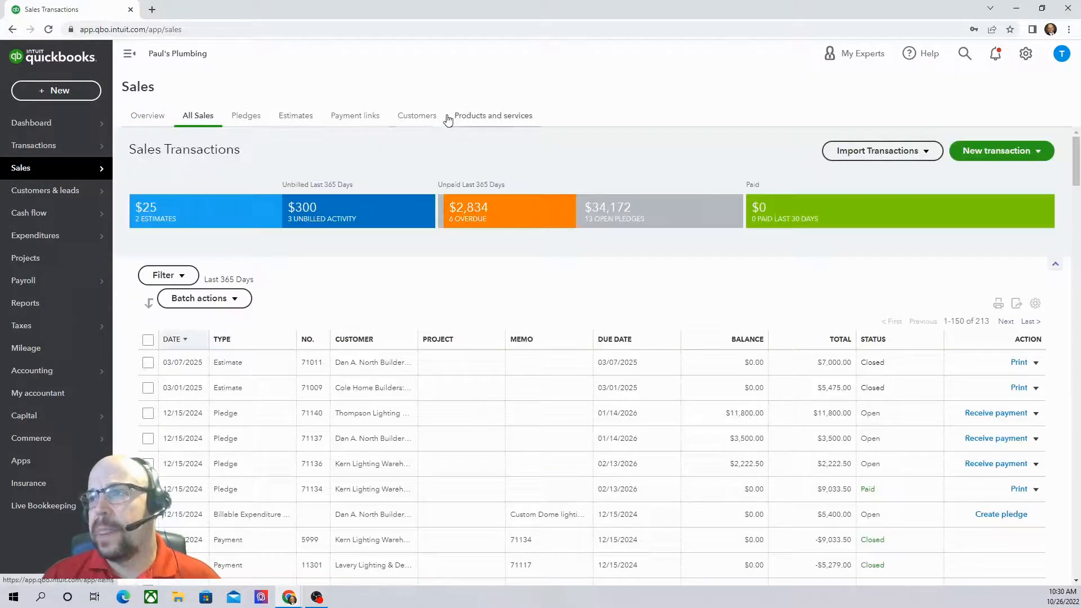
left_click(420, 118)
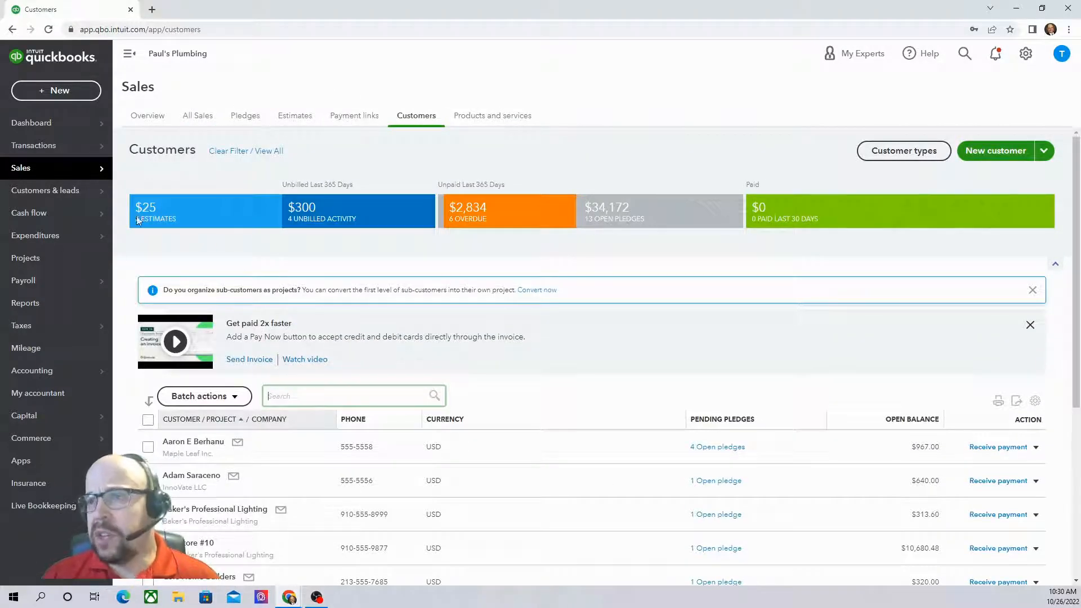
- Return to all sales transactions and view the types available for a new sales transaction
left_click(202, 117)
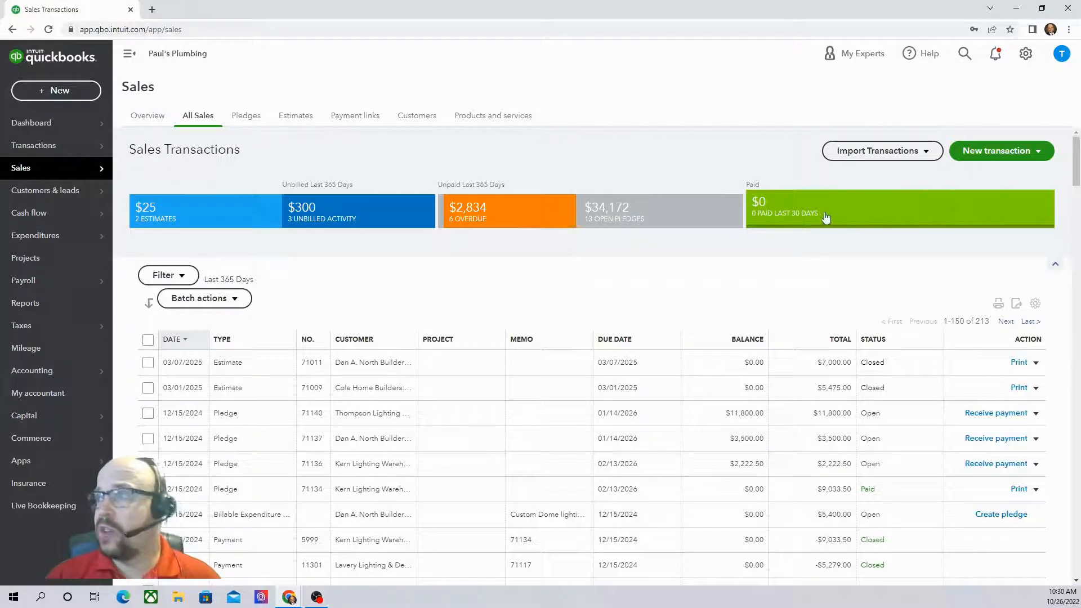
left_click(1040, 153)
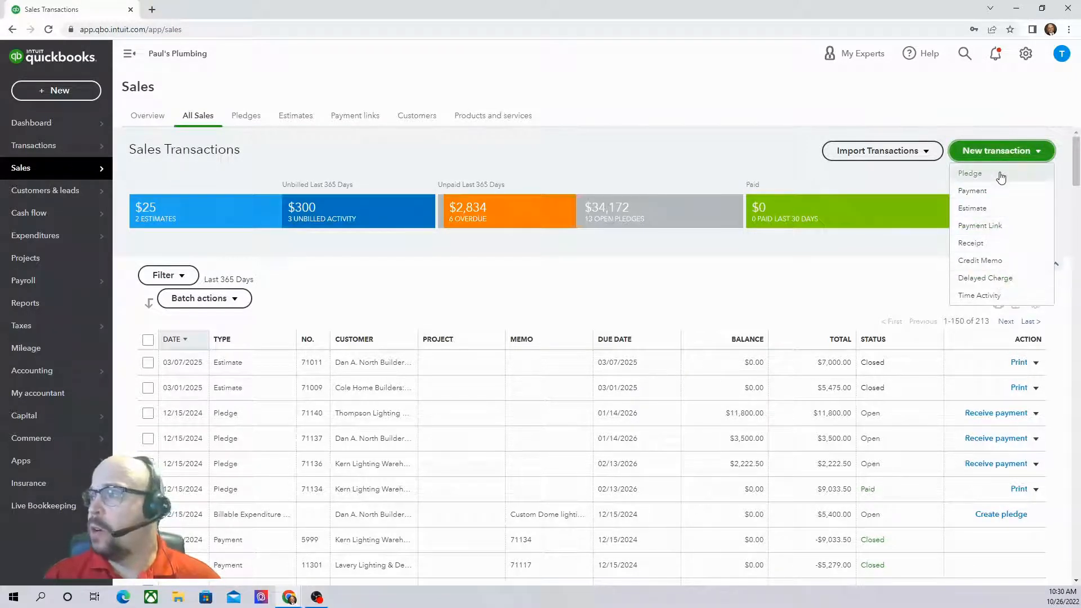
left_click(538, 169)
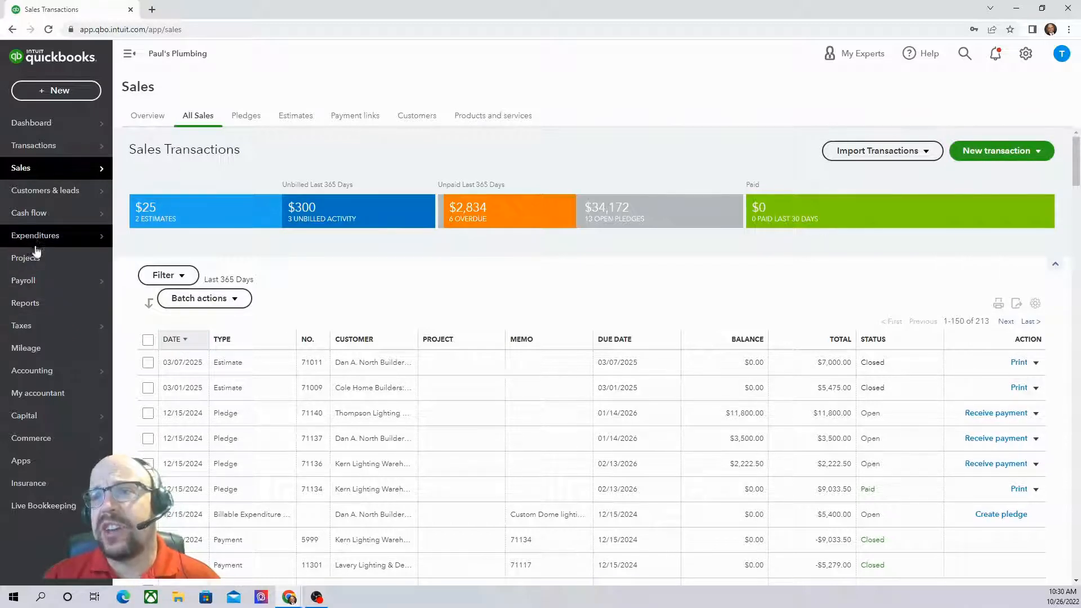
- Show the vendor list under Expenditures and check the options for adding or importing vendors
mouse_move(30, 193)
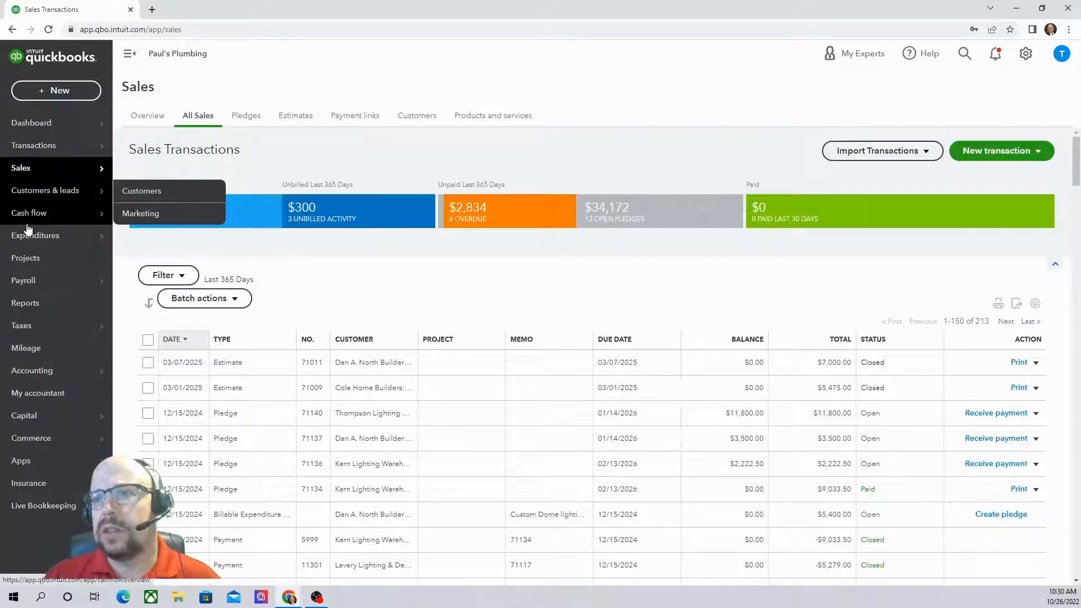
mouse_move(32, 241)
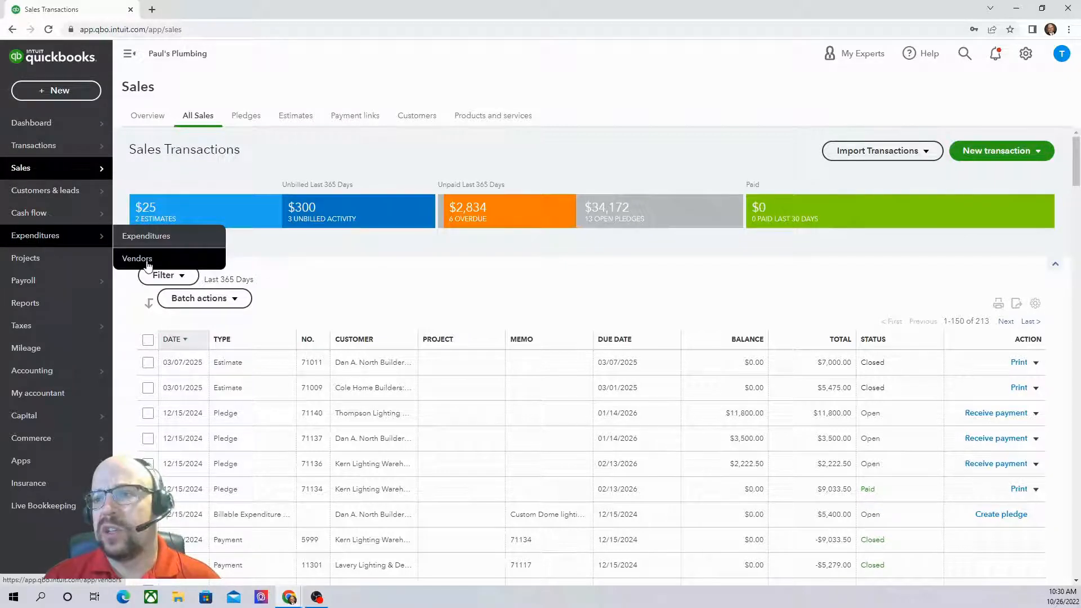
left_click(149, 262)
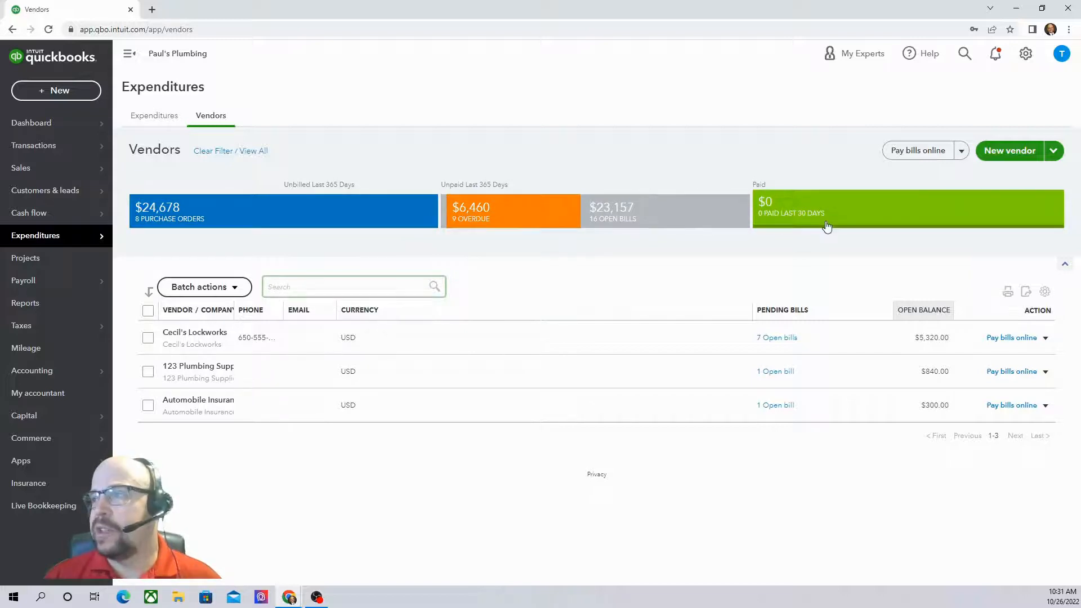
left_click(1052, 151)
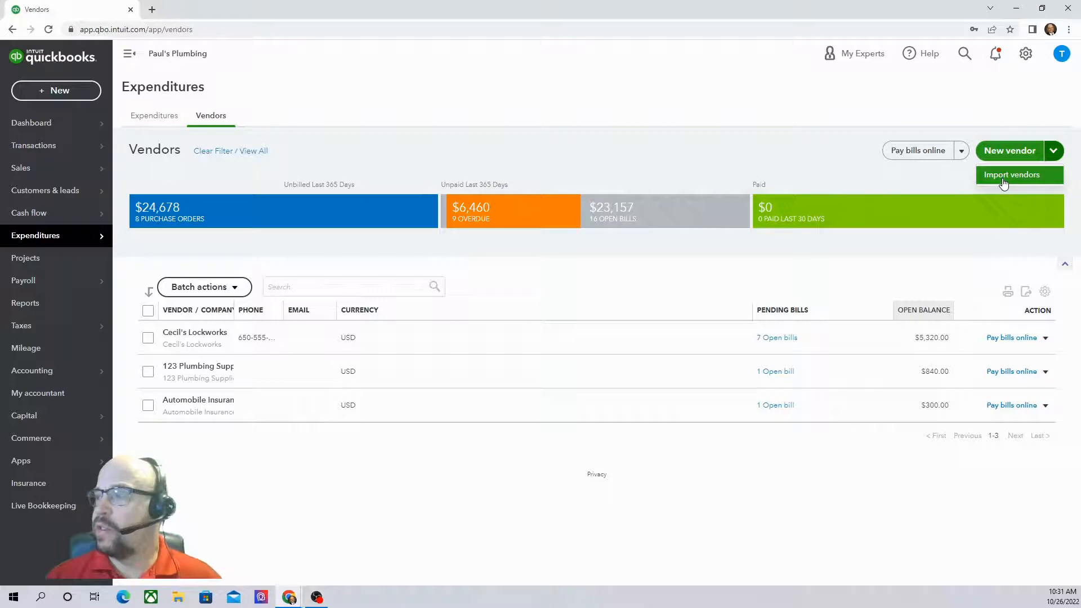
left_click(734, 157)
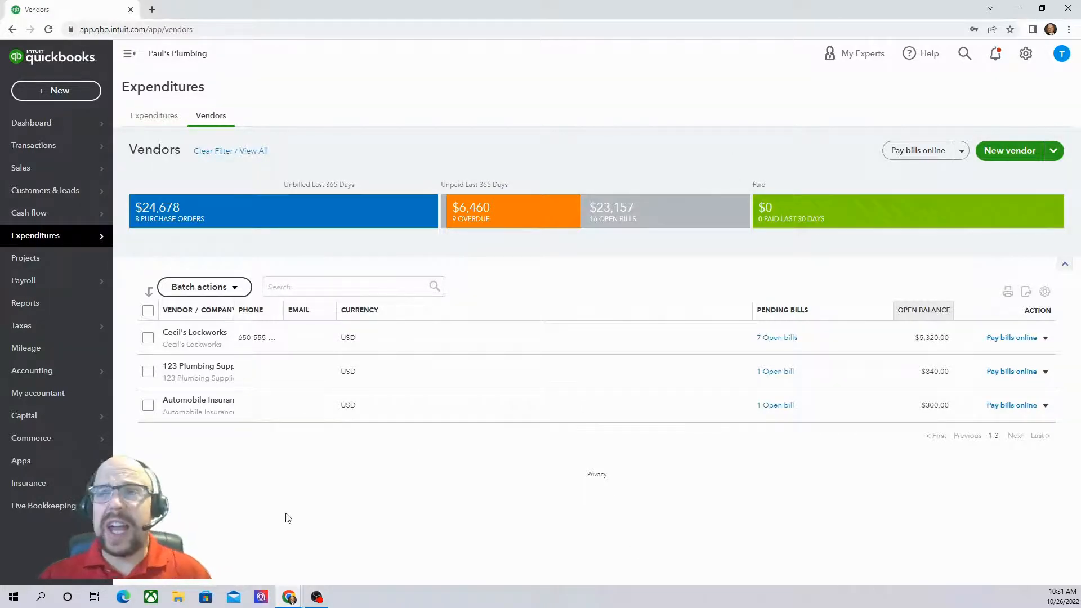
- Open the Reports page and browse the standard reports under Favorites and Business overview
left_click(30, 311)
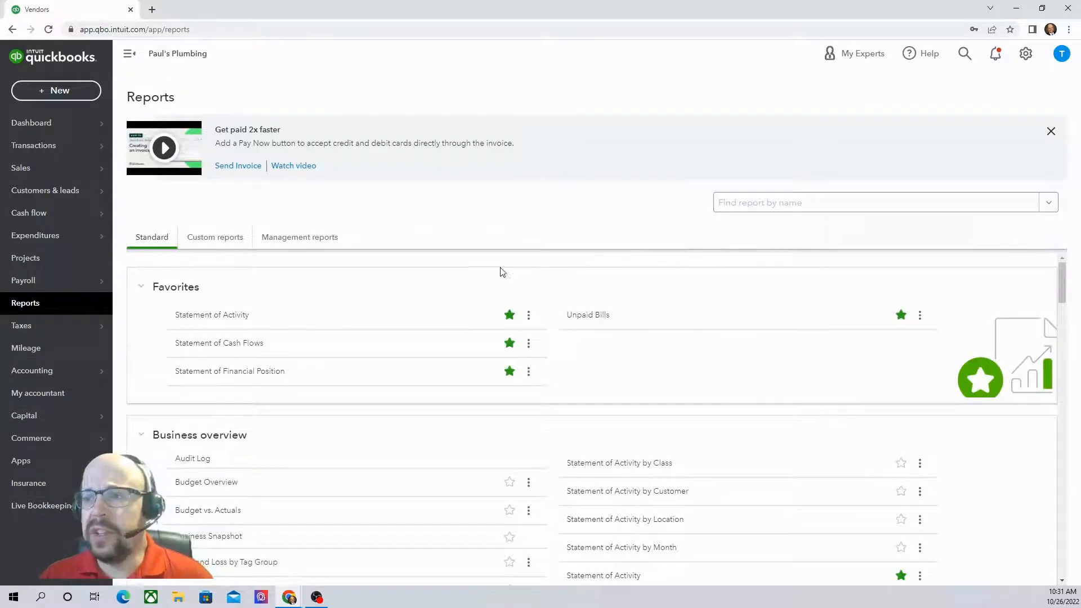
scroll(510, 278, "down", 1)
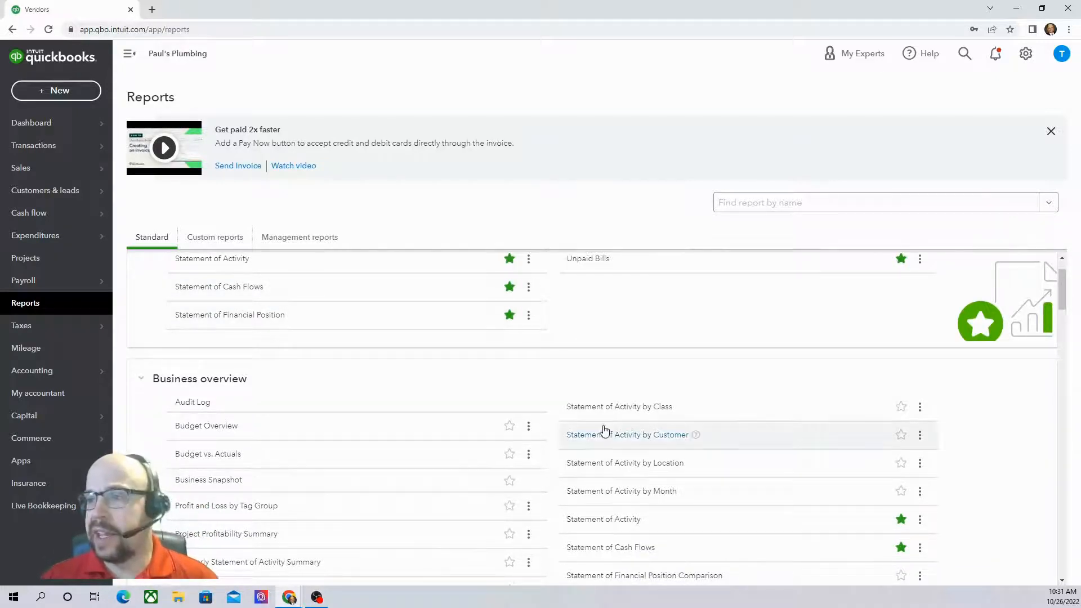
scroll(463, 331, "up", 1)
scroll(471, 324, "down", 8)
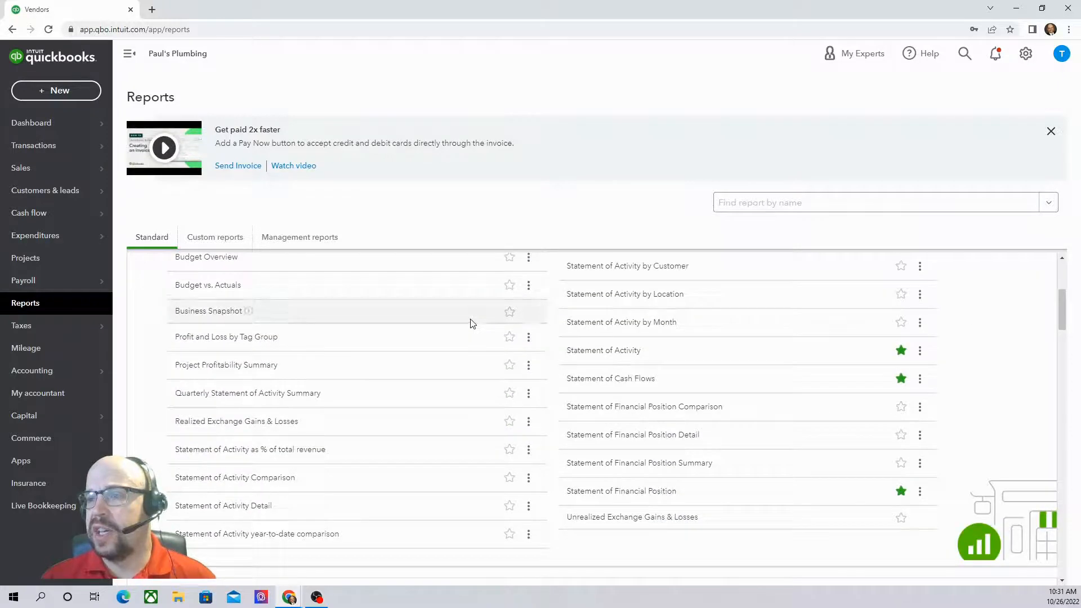
scroll(471, 321, "up", 8)
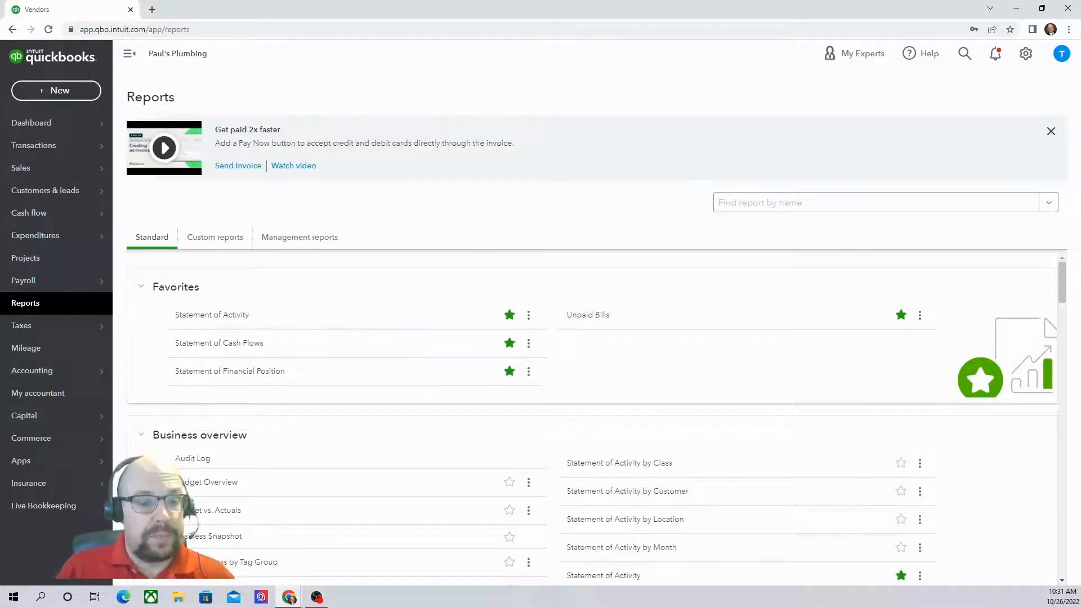
key("alt+Tab")
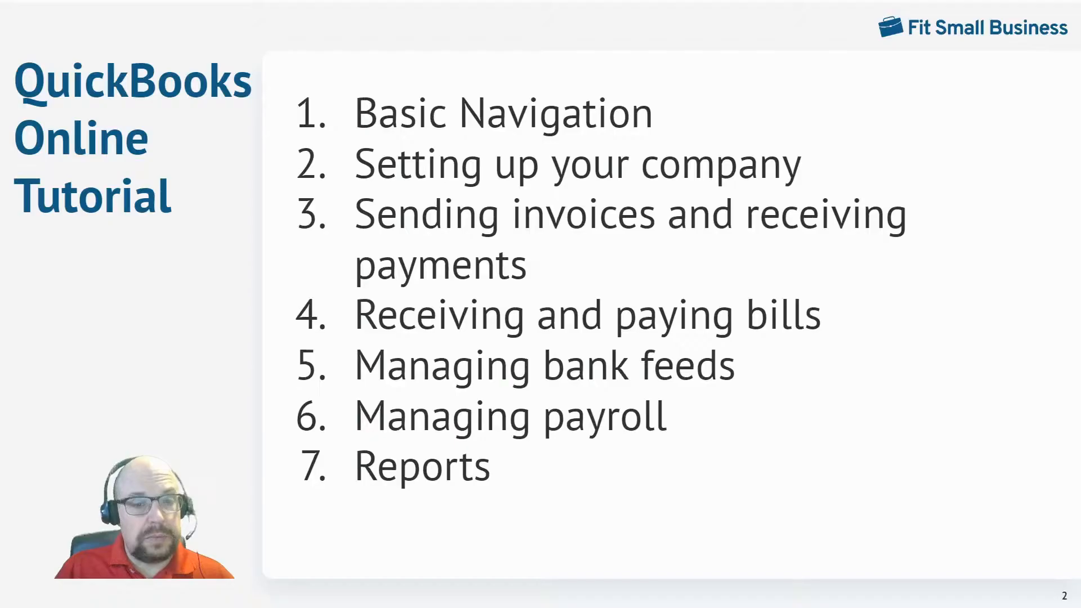
left_click(648, 156)
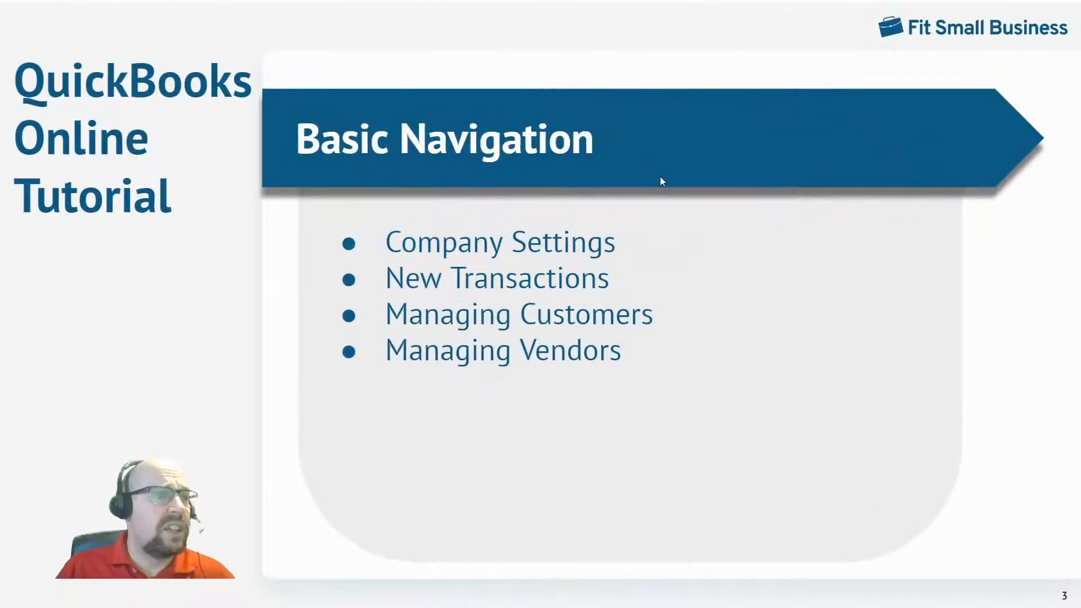
left_click(660, 177)
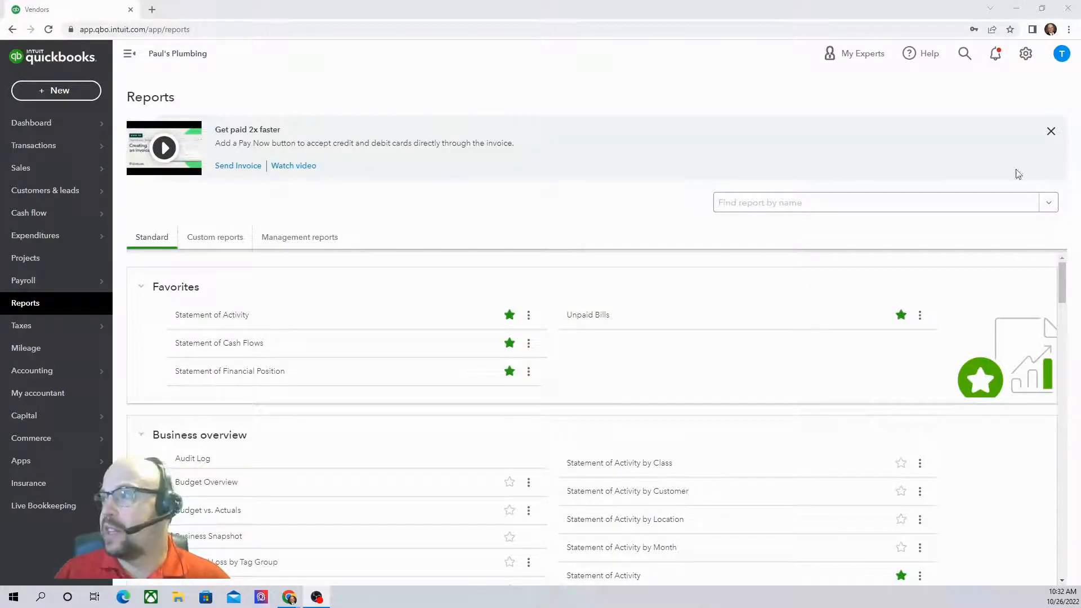
- In the company's account settings, set the tax form to "Corporation, one or more shareholders (Form 1120)" and save it
left_click(1027, 54)
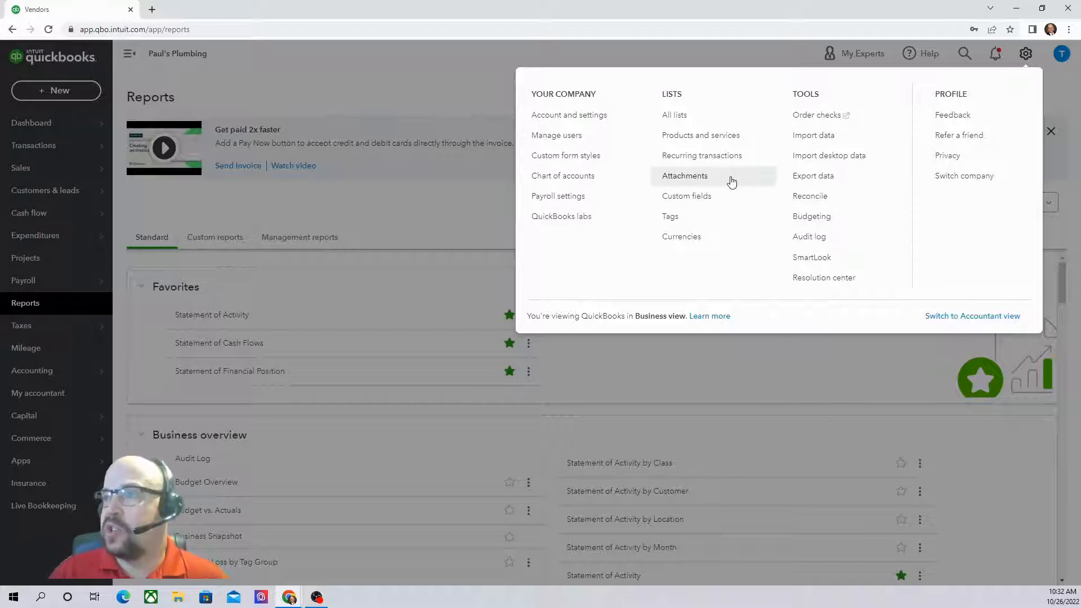
left_click(576, 116)
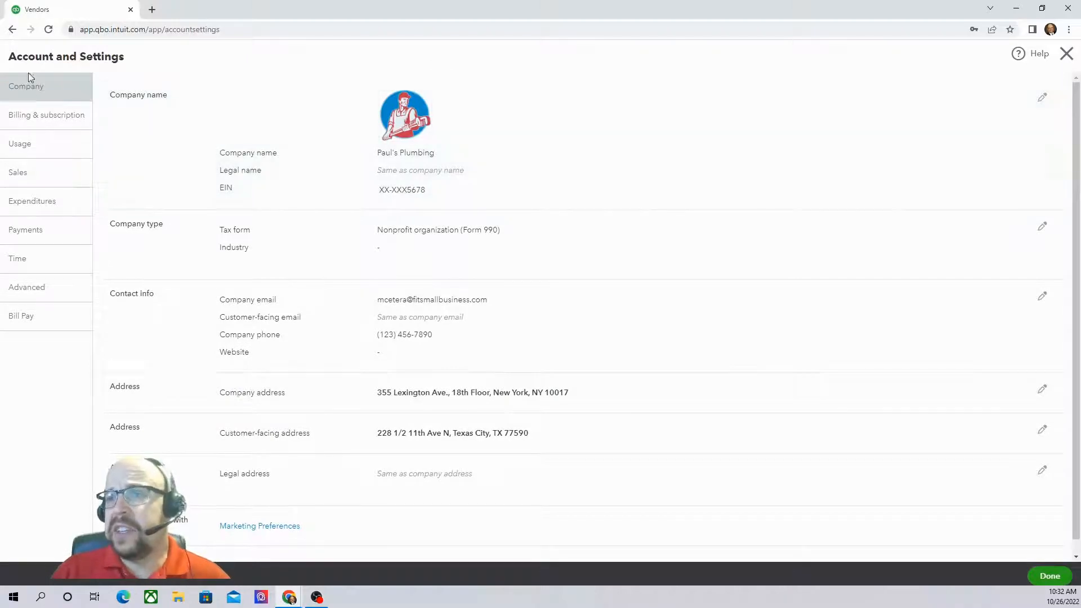
scroll(584, 178, "down", 1)
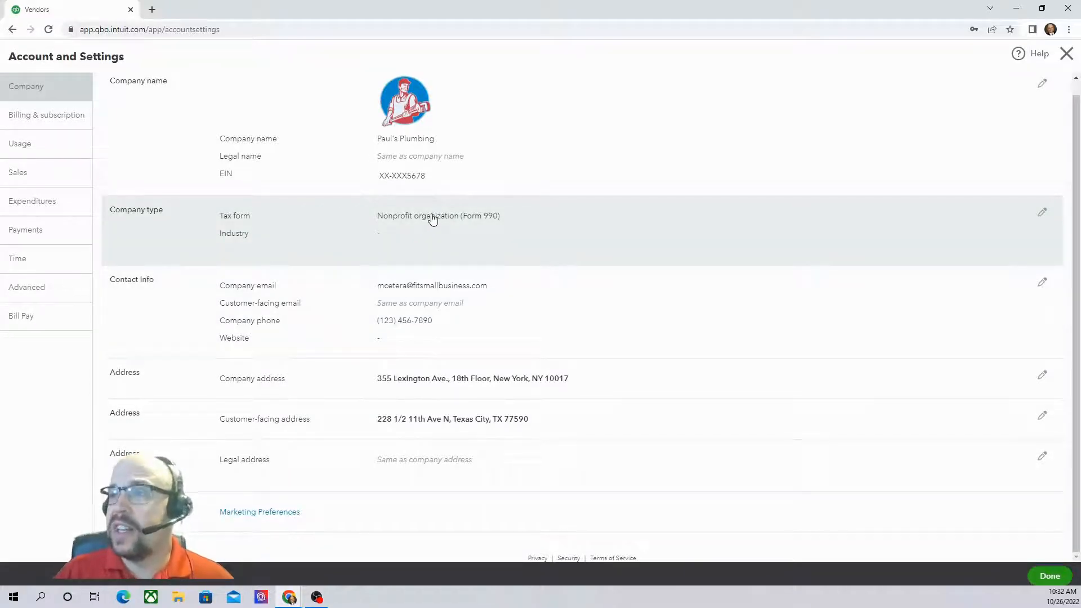
left_click(432, 219)
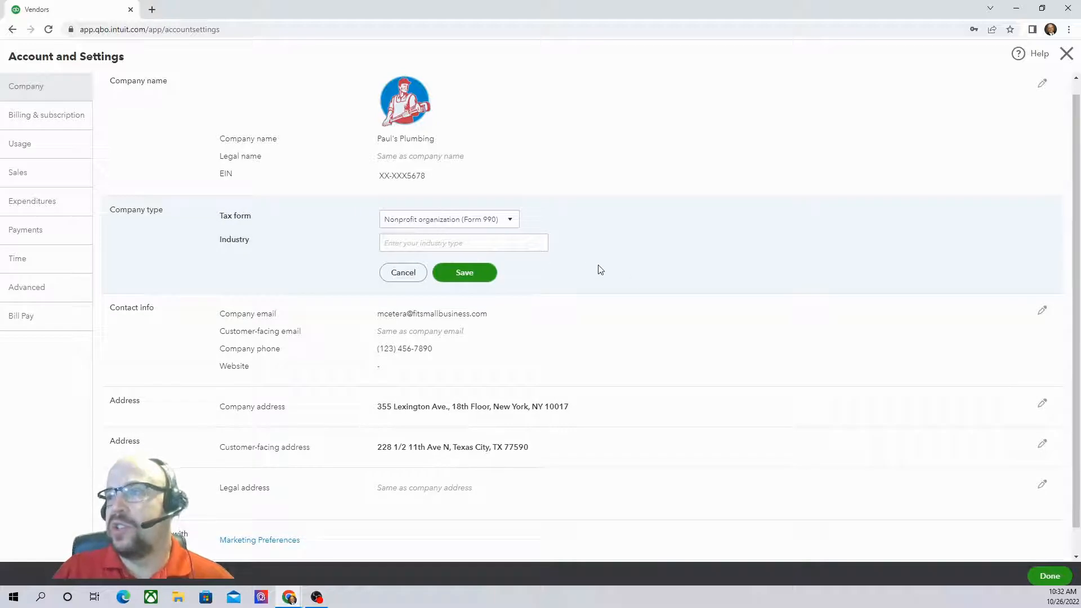
left_click(512, 221)
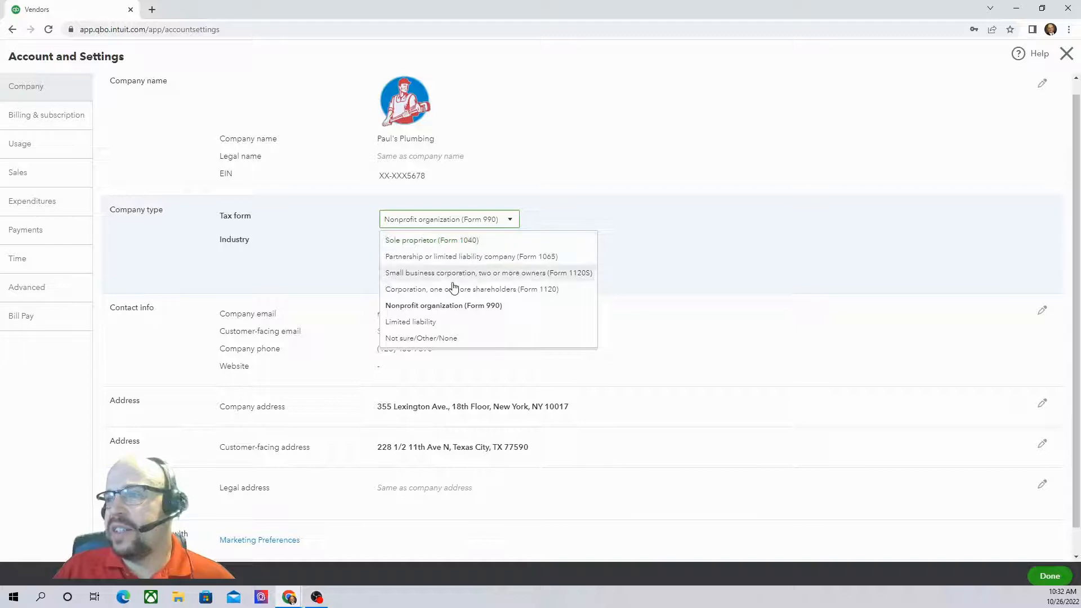
left_click(456, 290)
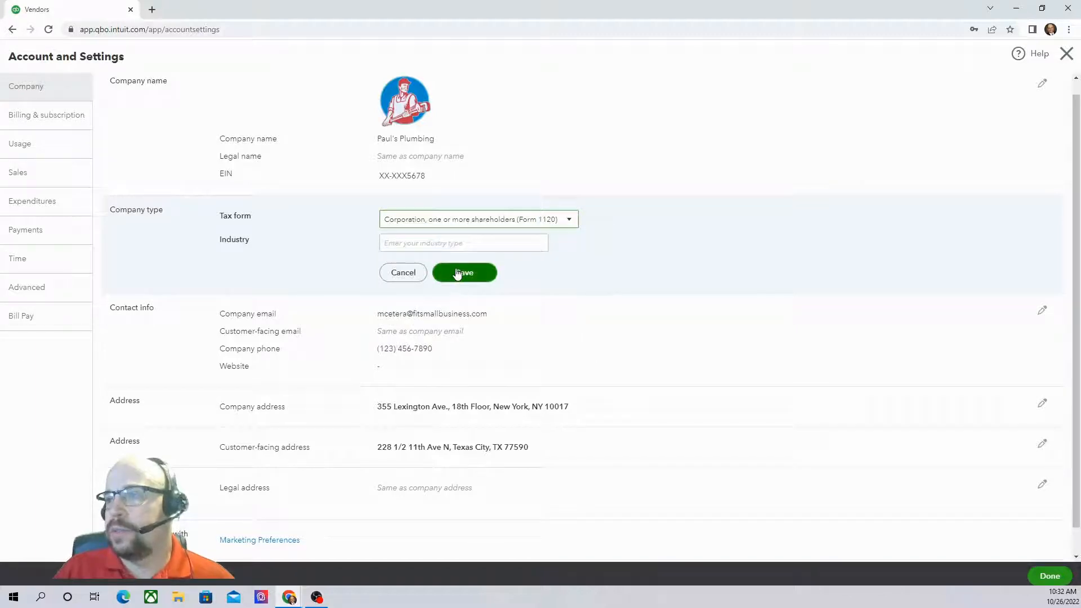
left_click(457, 274)
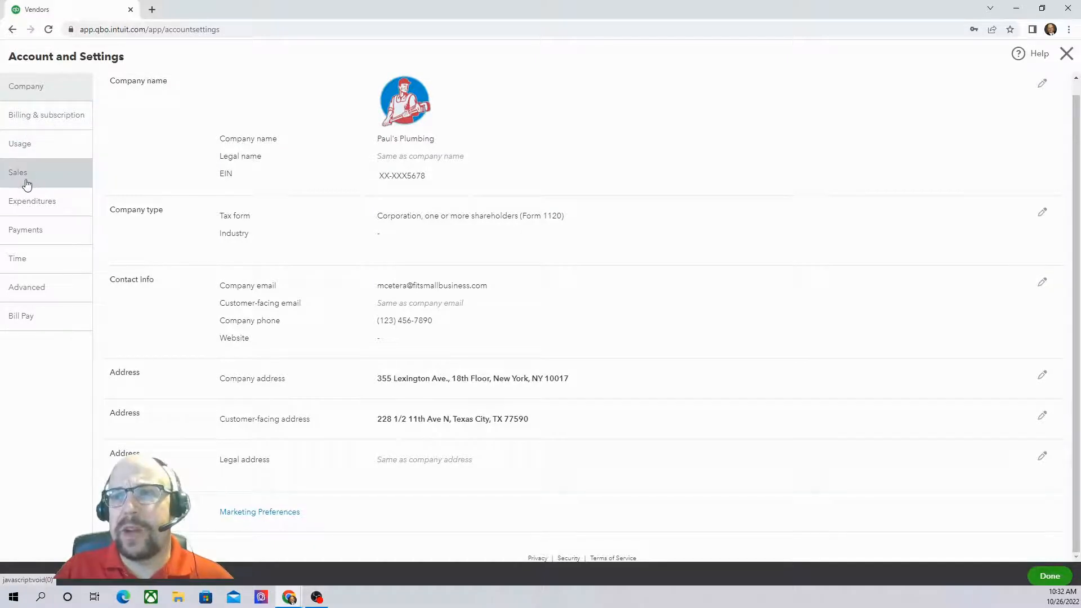
- Review the Sales settings from sales form content to statements, and leave Account and Settings
left_click(25, 180)
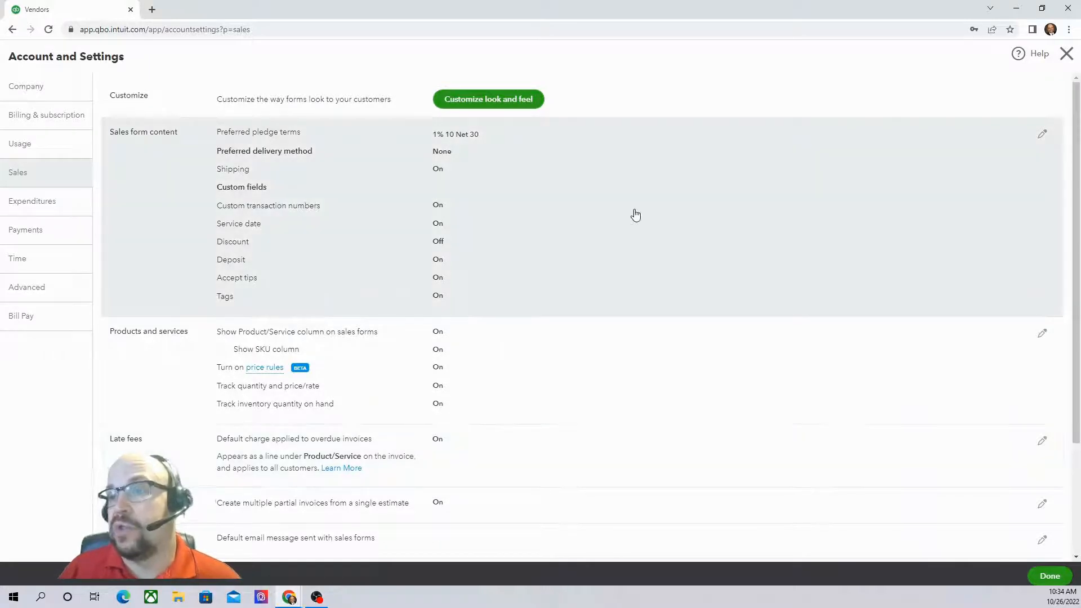
scroll(640, 217, "down", 3)
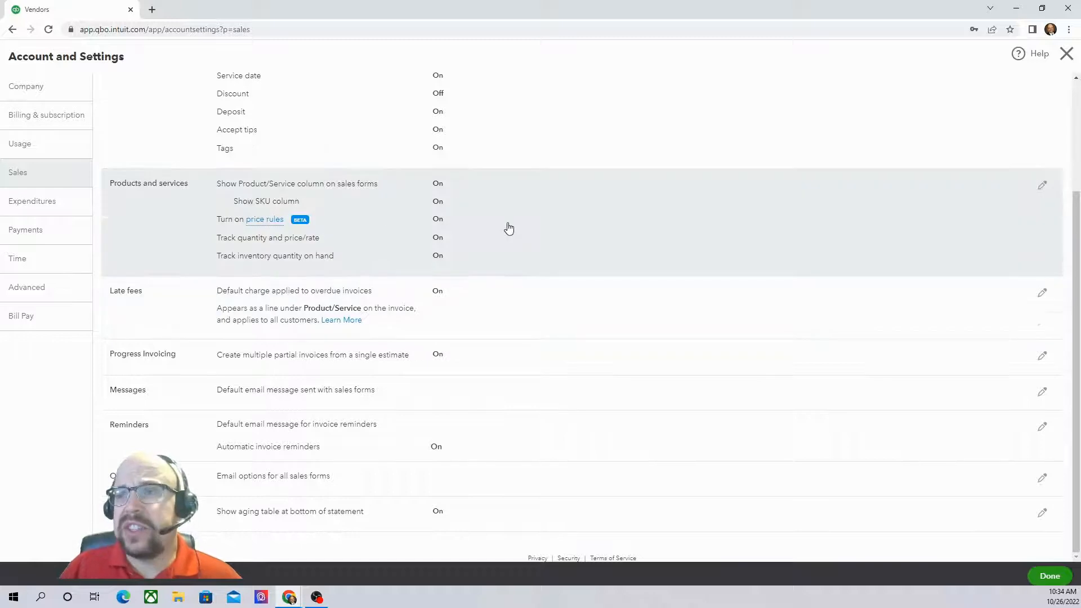
scroll(507, 229, "up", 3)
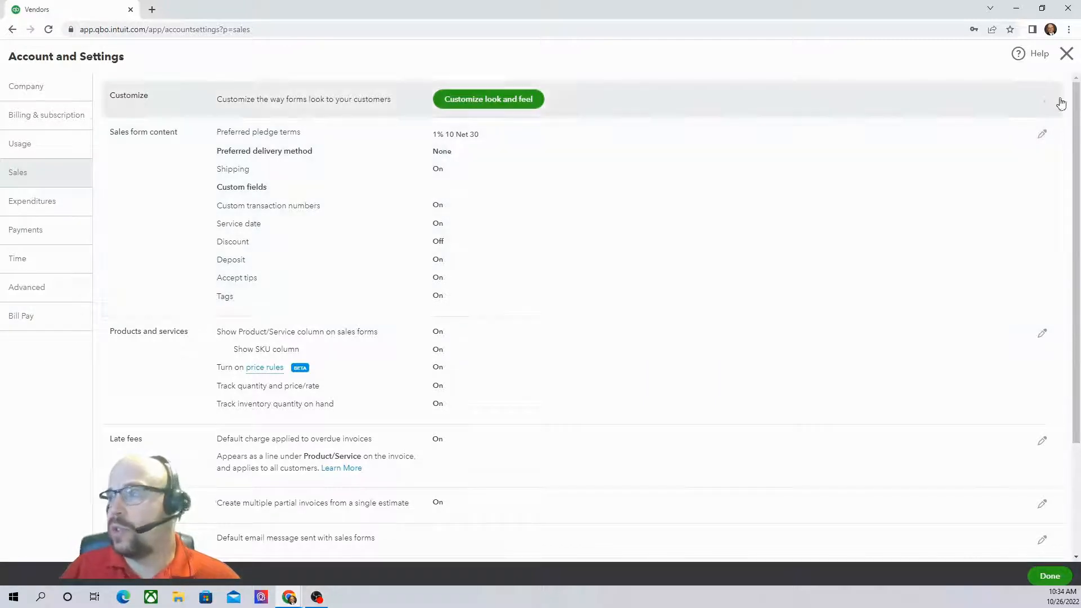
left_click(1067, 53)
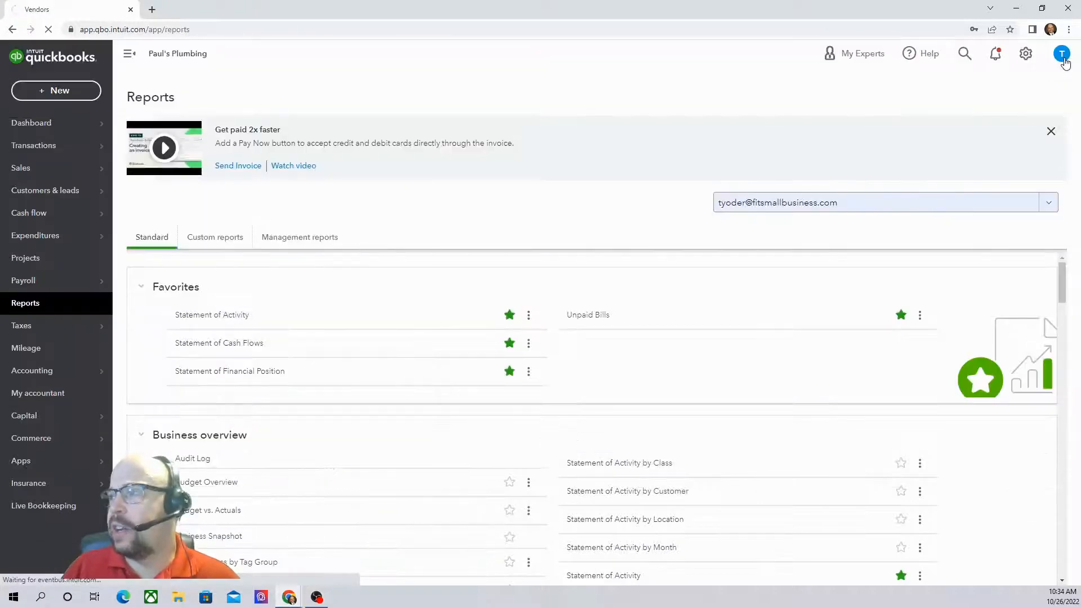
- Open the chart of accounts from the company's settings
left_click(1025, 53)
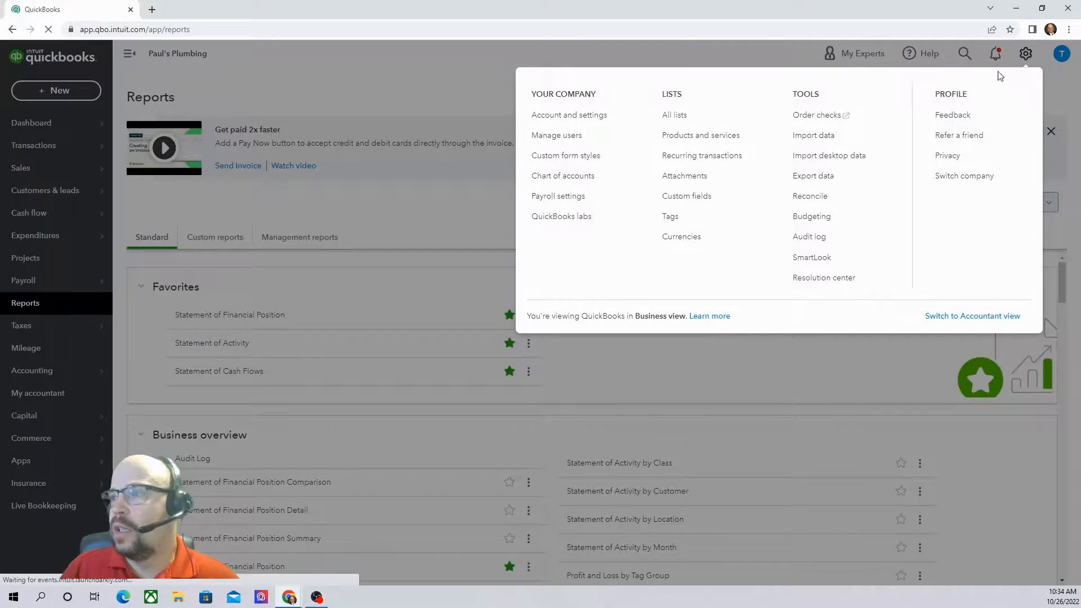
left_click(633, 149)
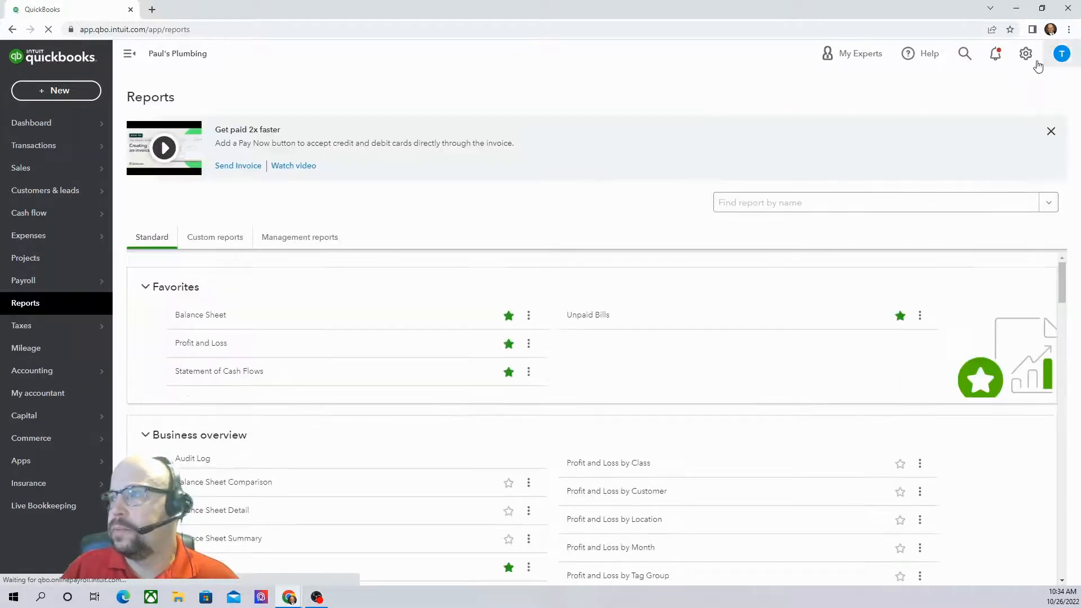
left_click(1026, 56)
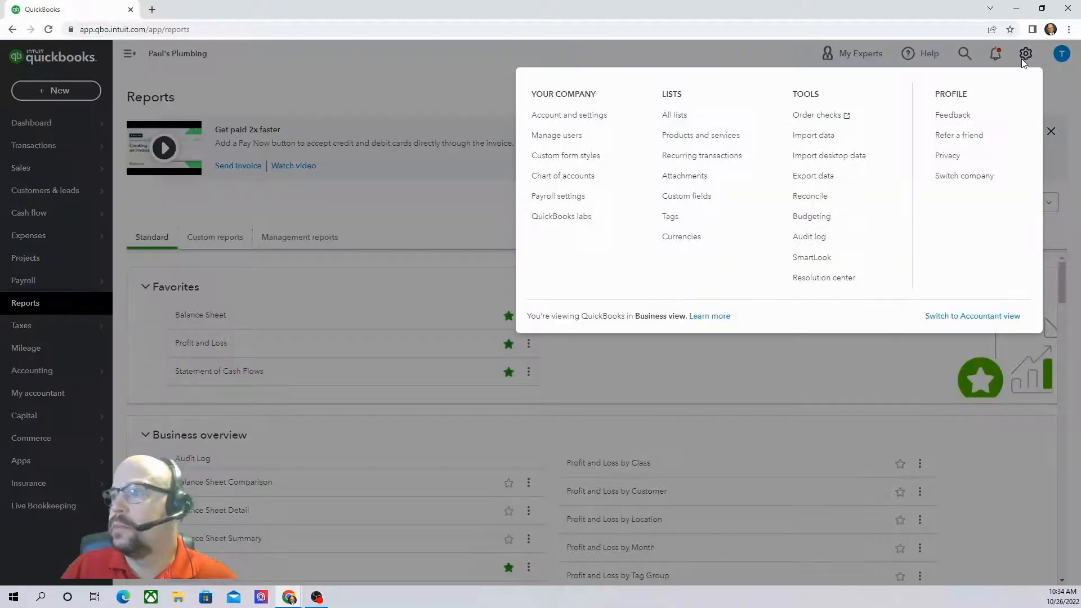
left_click(554, 175)
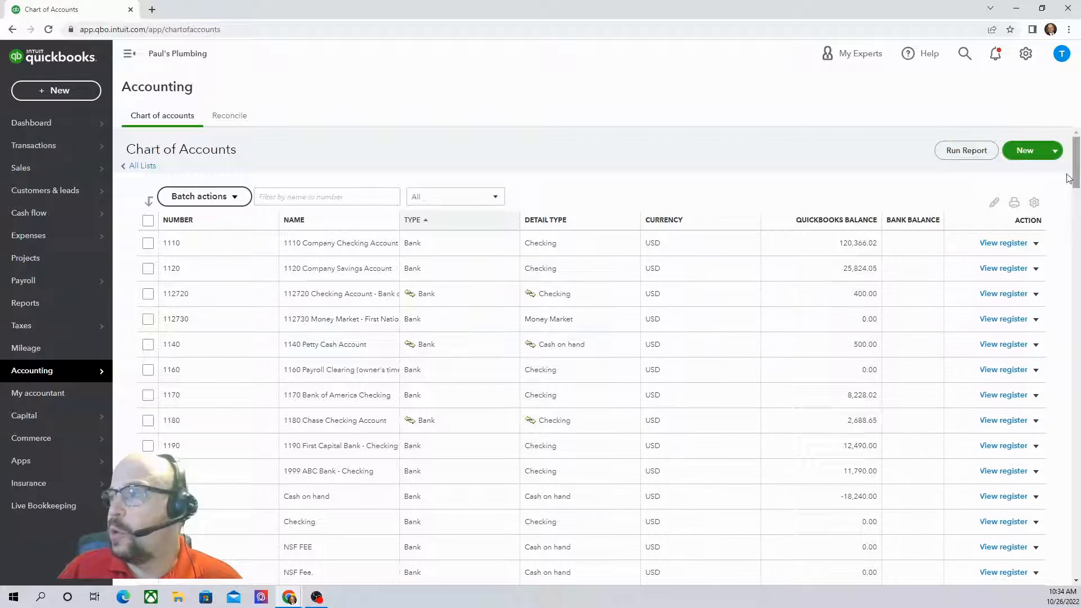
- Look at the blank new account form, close it, and show the actions available for the 1110 Company Checking Account
left_click(1023, 152)
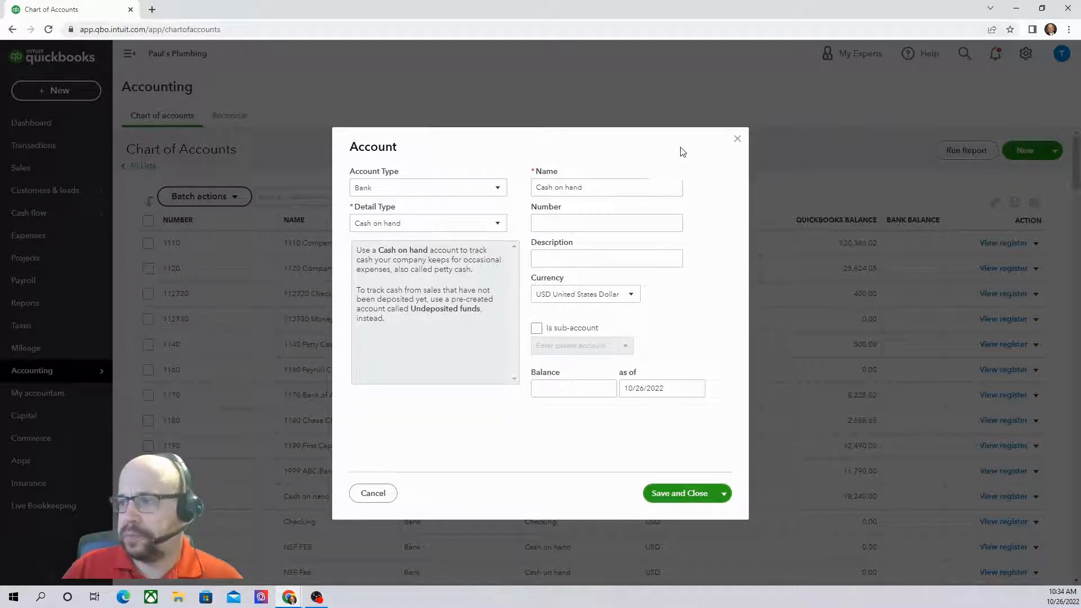
left_click(737, 140)
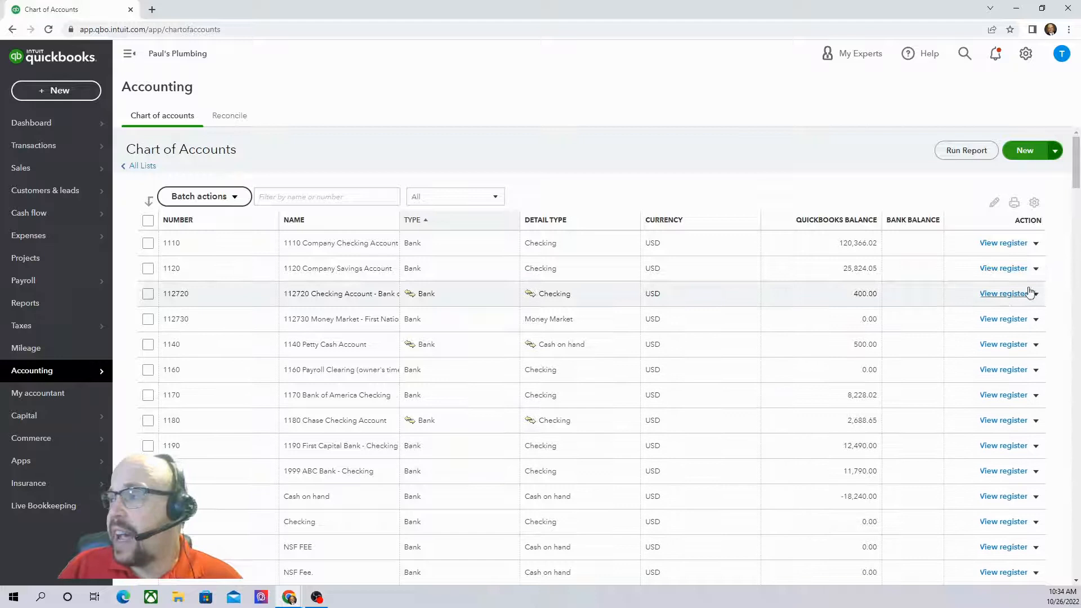
left_click(1036, 243)
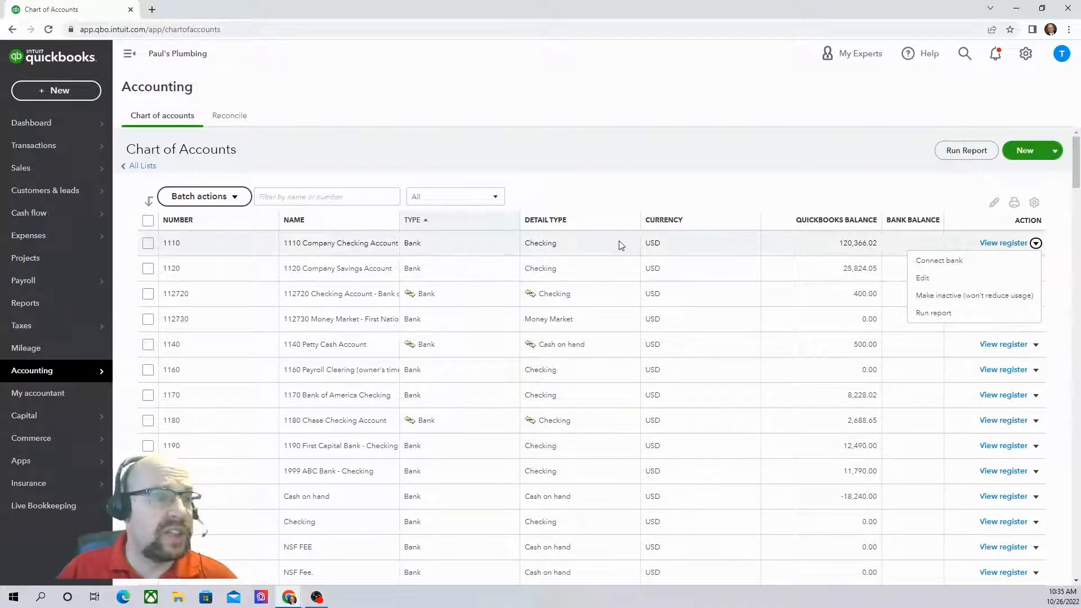
- Open the customer list under Sales and review the blank new customer form from name and contact to opening balance, closing it without saving
mouse_move(52, 206)
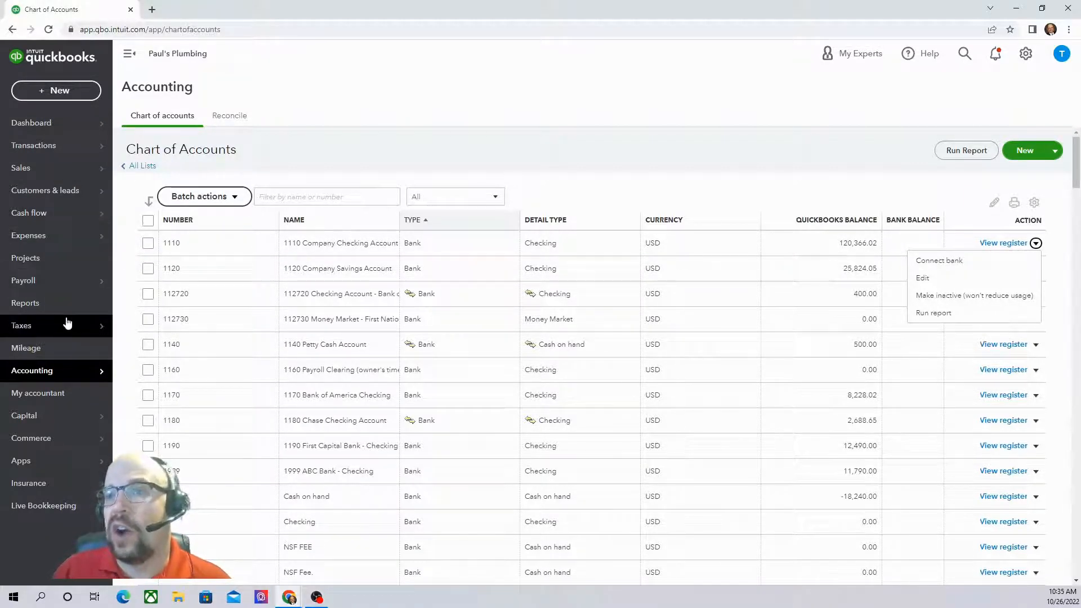
mouse_move(37, 180)
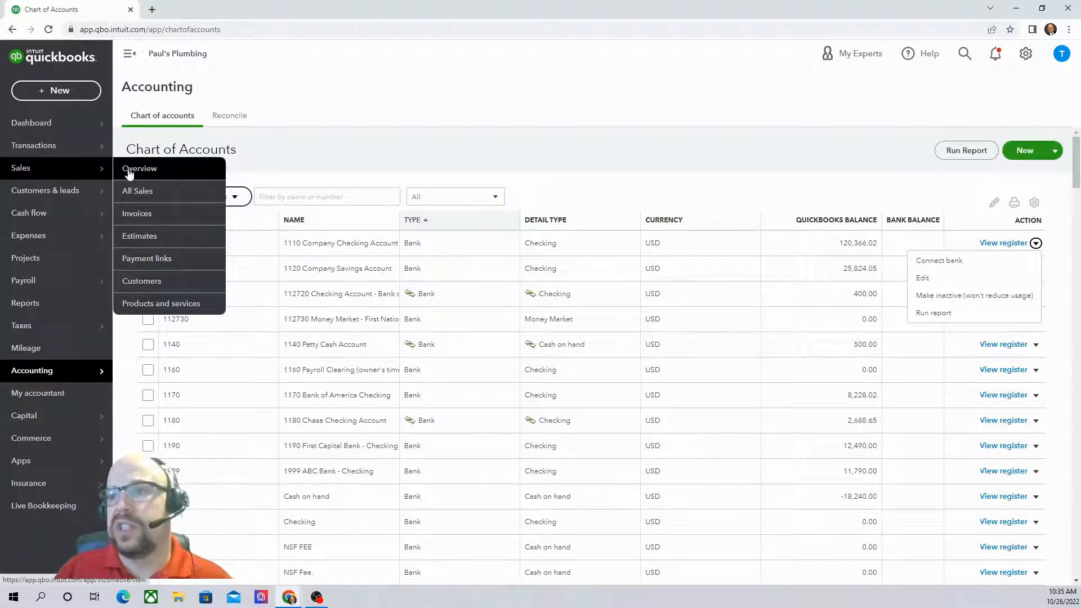
left_click(161, 281)
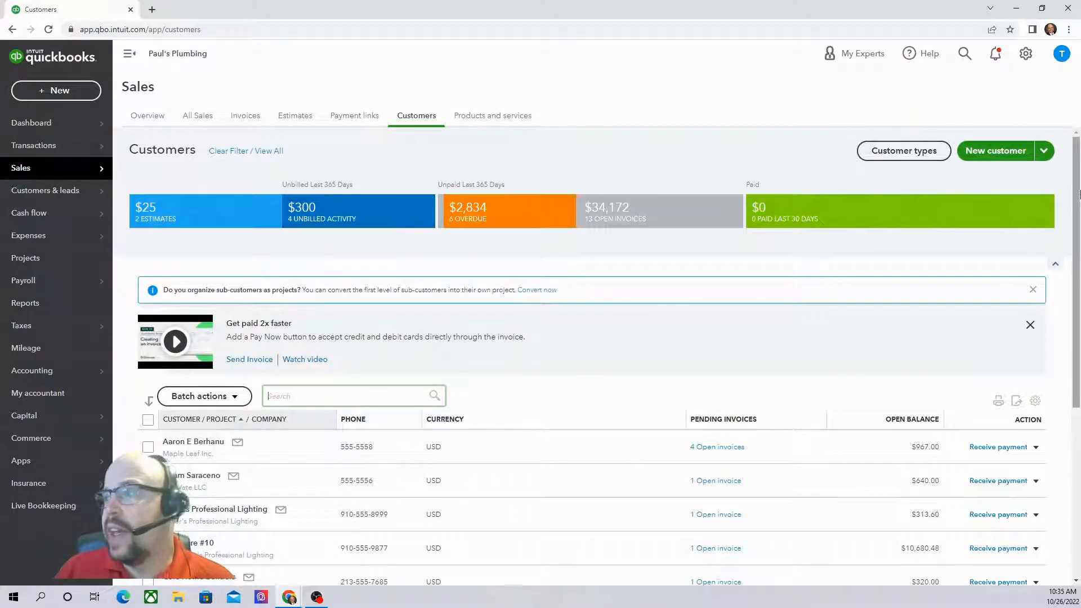
left_click(1008, 157)
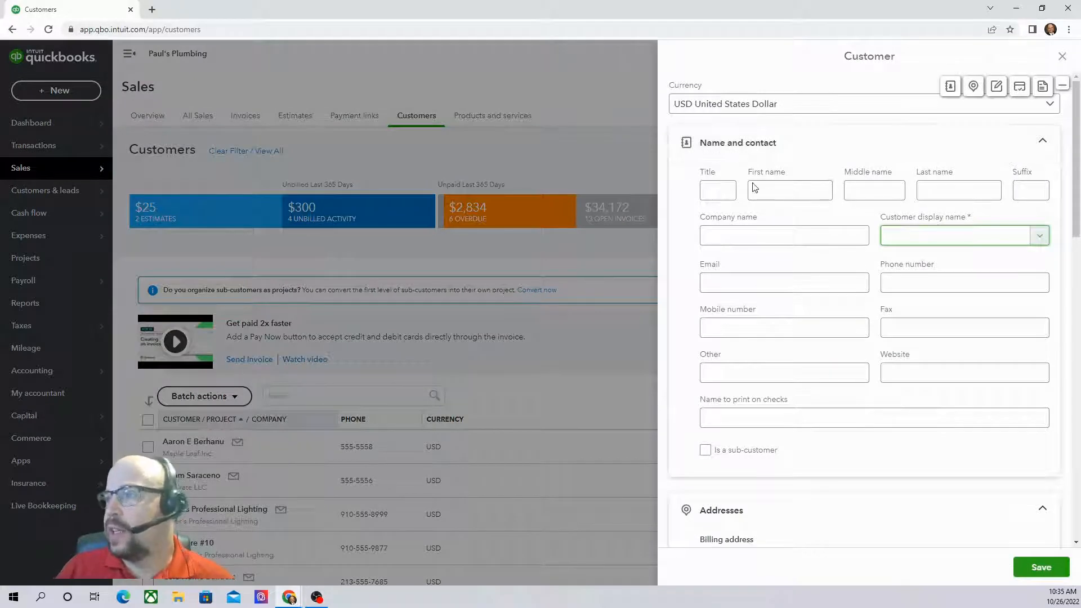
scroll(800, 467, "down", 7)
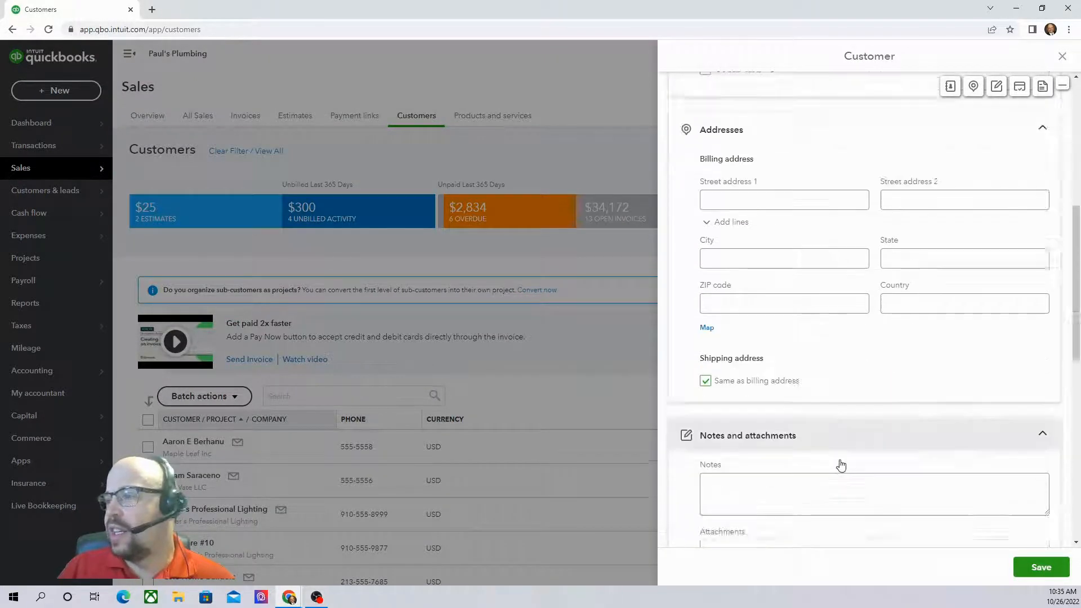
scroll(841, 465, "down", 10)
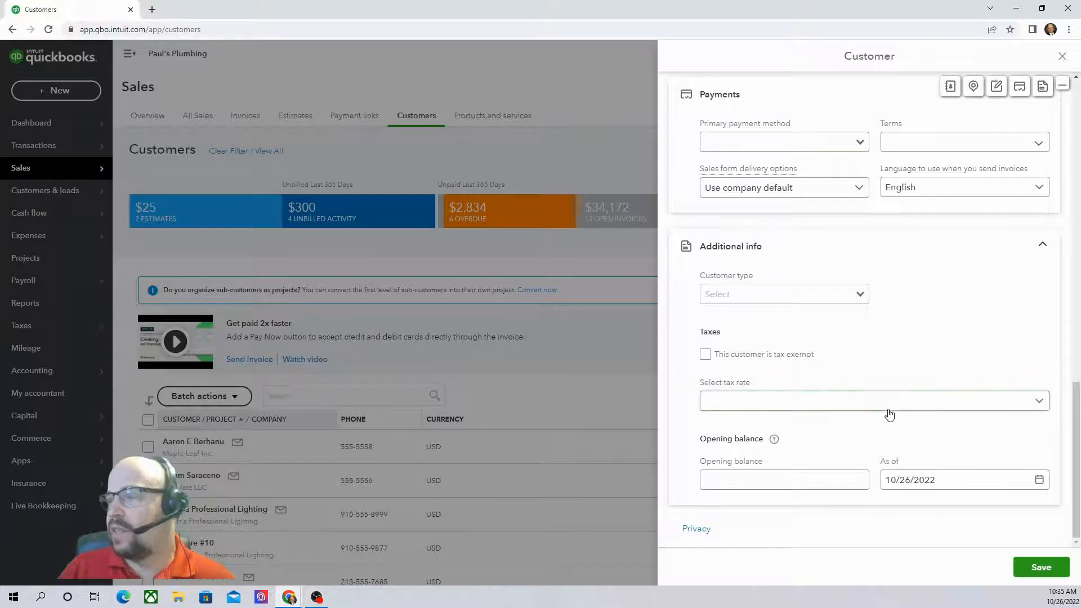
scroll(895, 383, "up", 15)
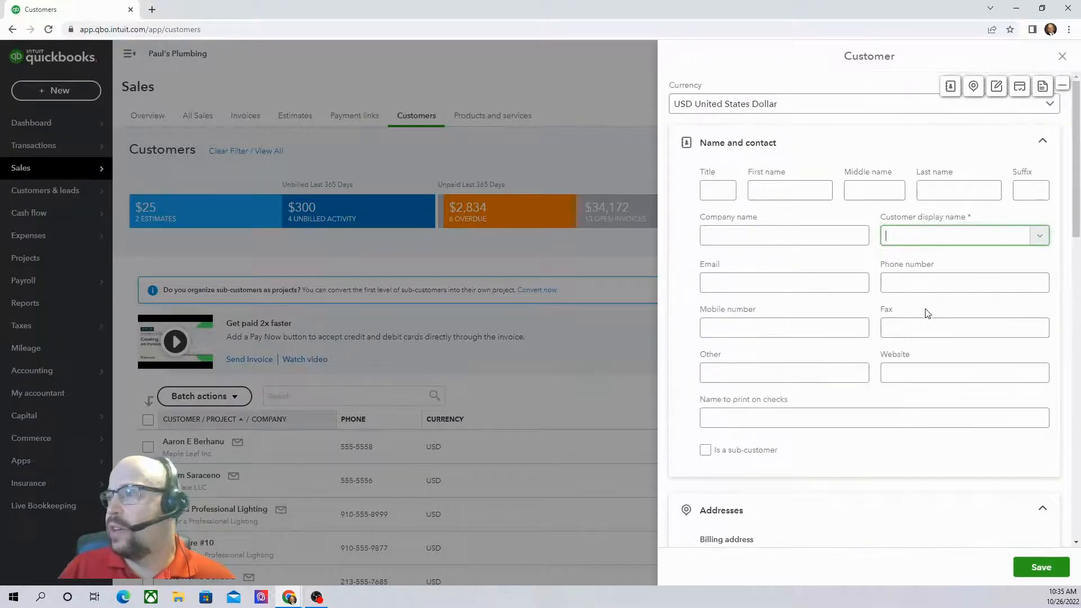
left_click(1063, 58)
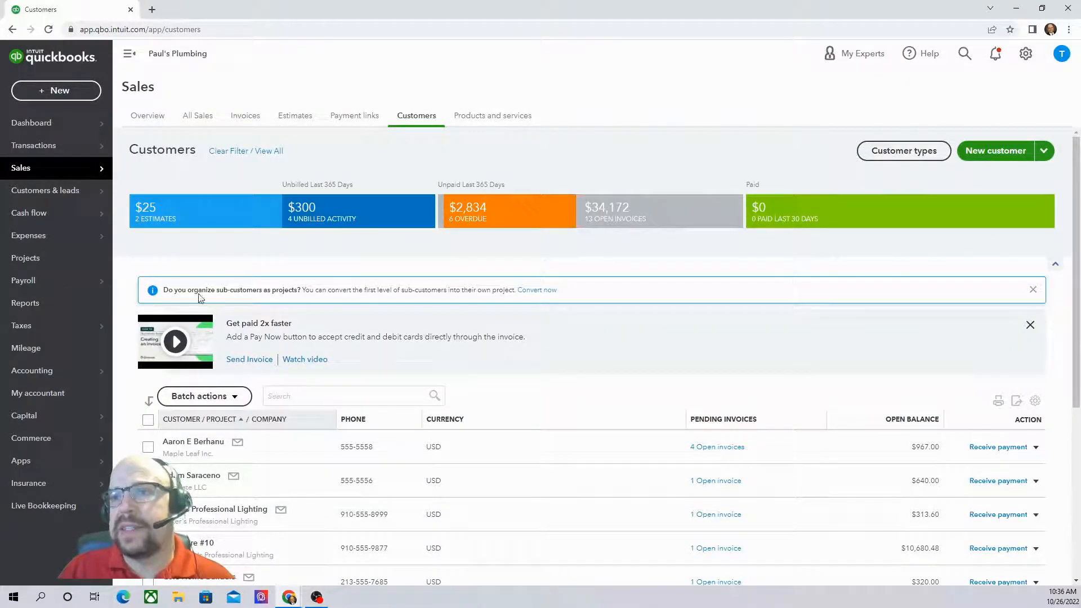
- Show the vendor list under Expenses and check the option for importing vendors
mouse_move(93, 243)
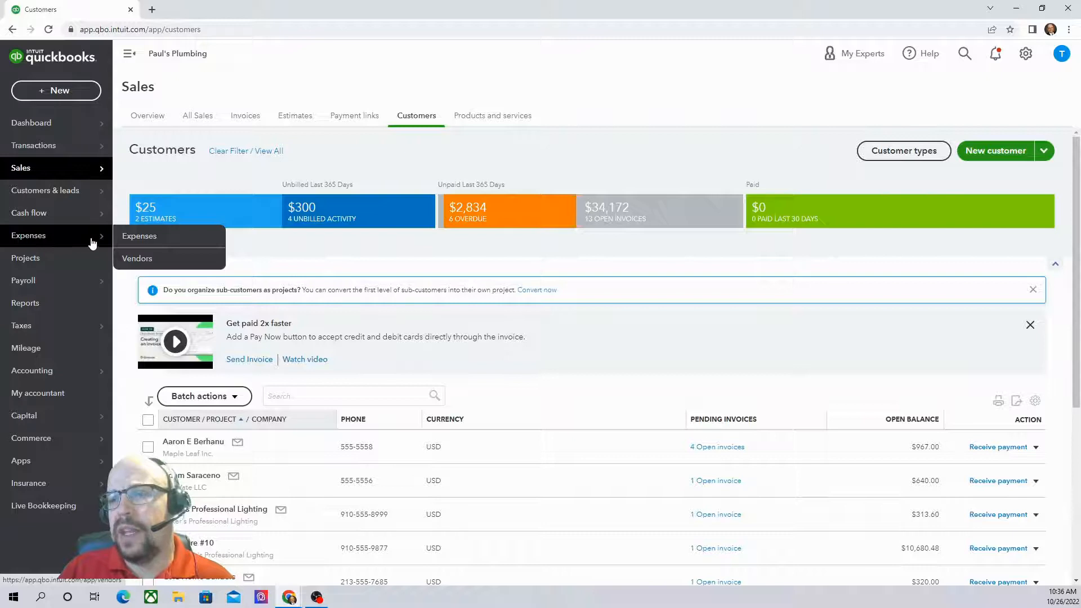
left_click(148, 260)
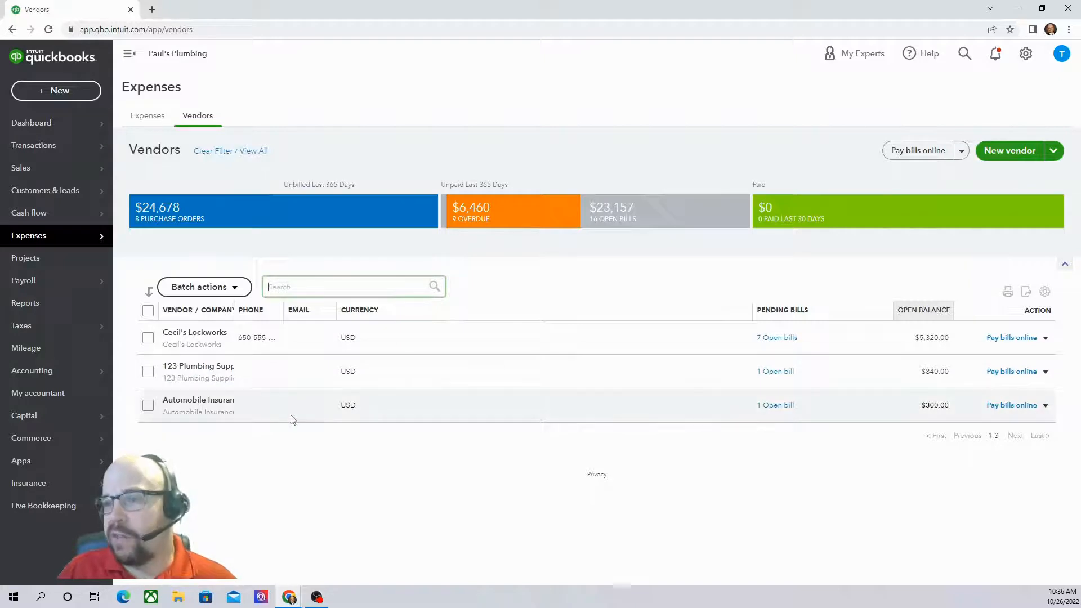
left_click(1052, 152)
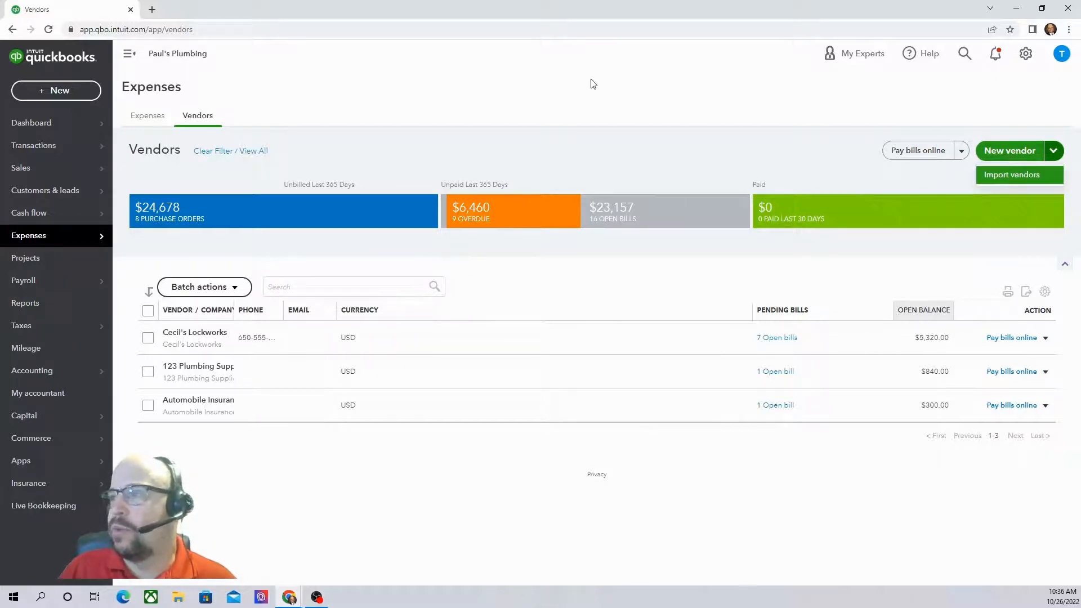
left_click(576, 88)
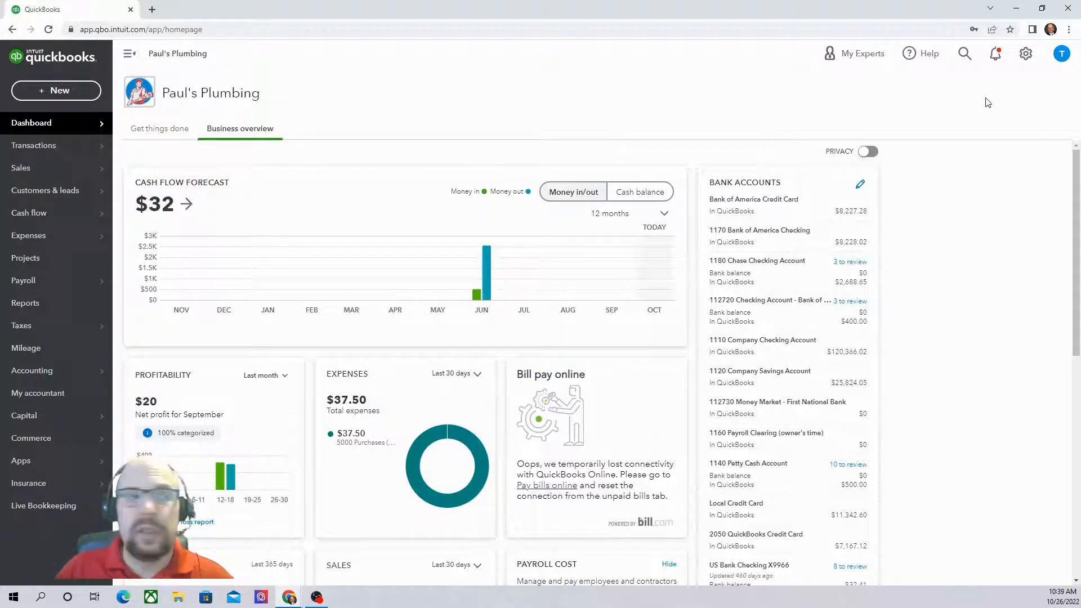
- Open the company's account settings and review the Sales options, from sales form content to statements
left_click(1024, 56)
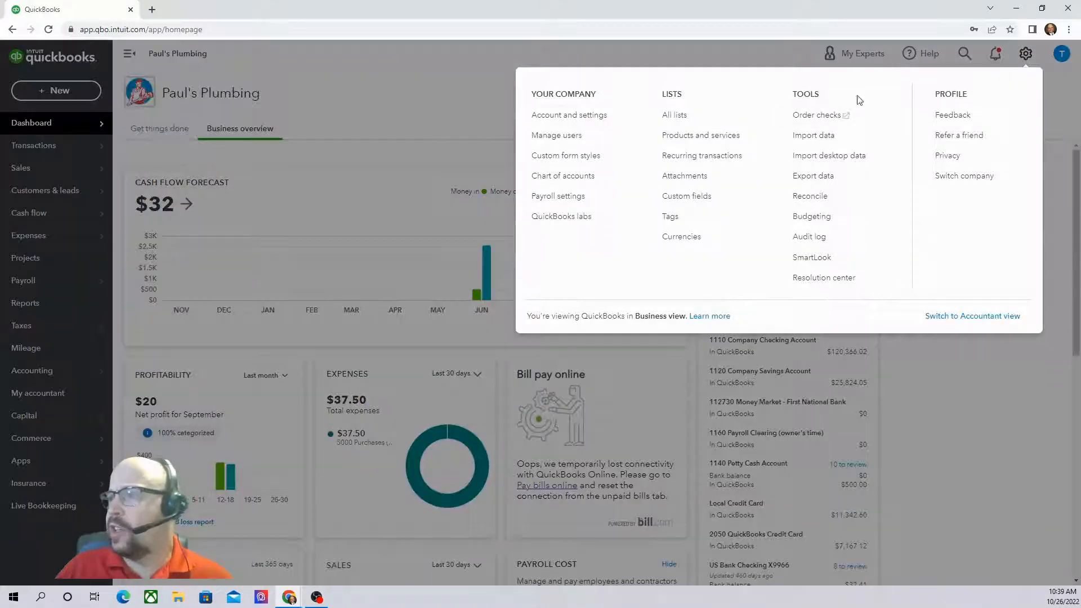
left_click(569, 118)
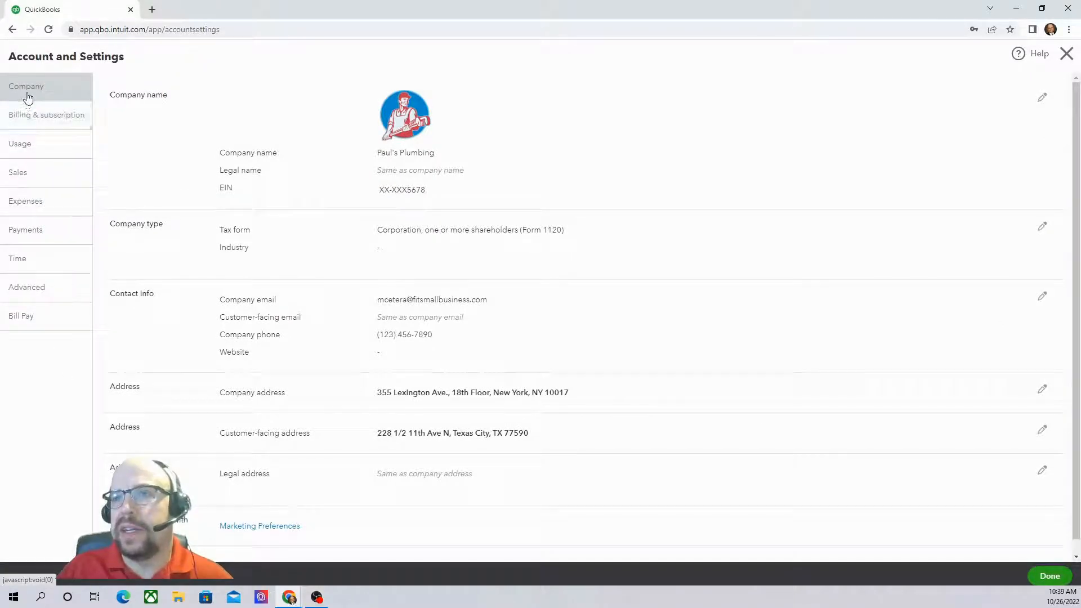
left_click(23, 171)
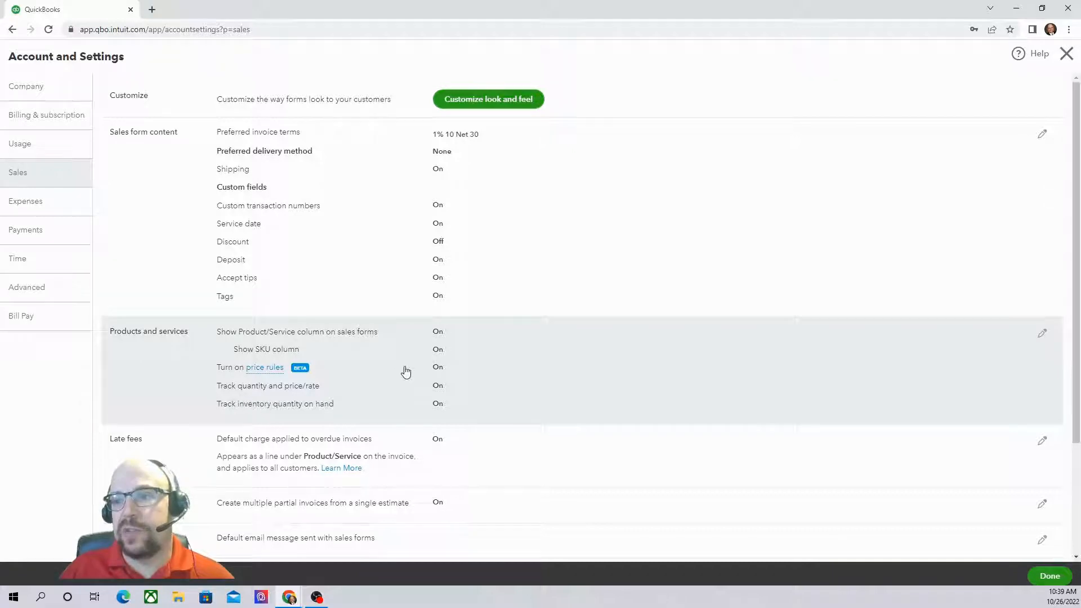
scroll(440, 349, "down", 2)
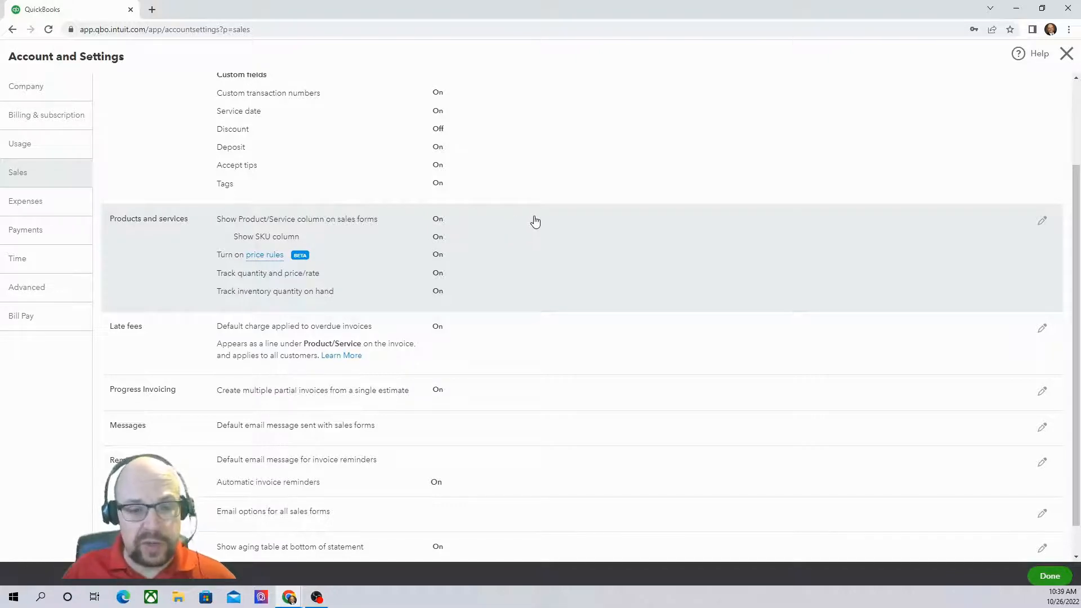
scroll(535, 221, "up", 2)
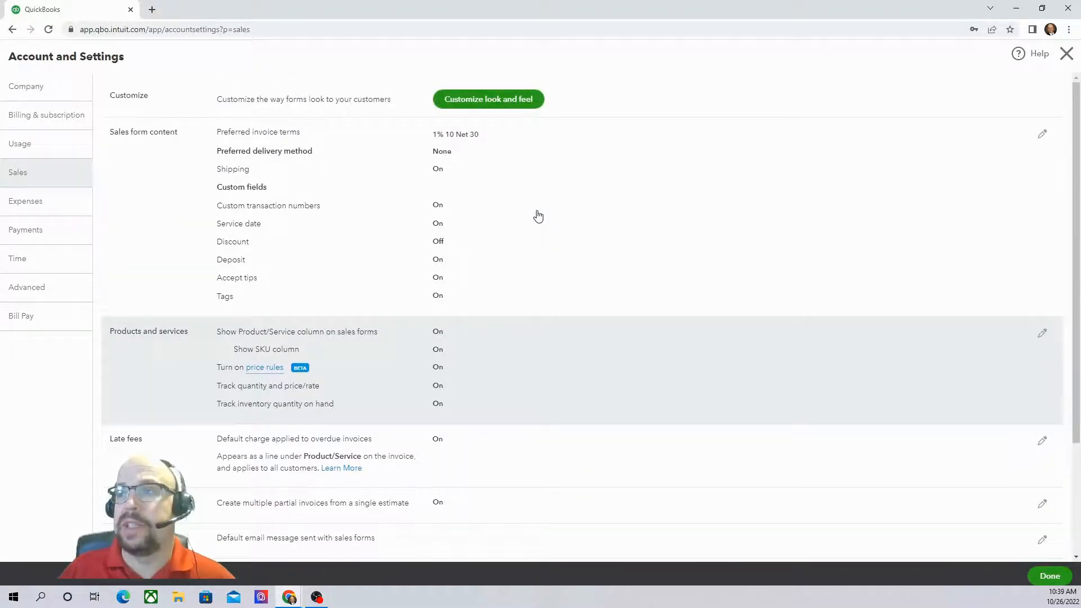
- Open the custom form styles, review the design and email options of "My INVOICE Template - 4-19 (62176)", and finish editing it
left_click(497, 108)
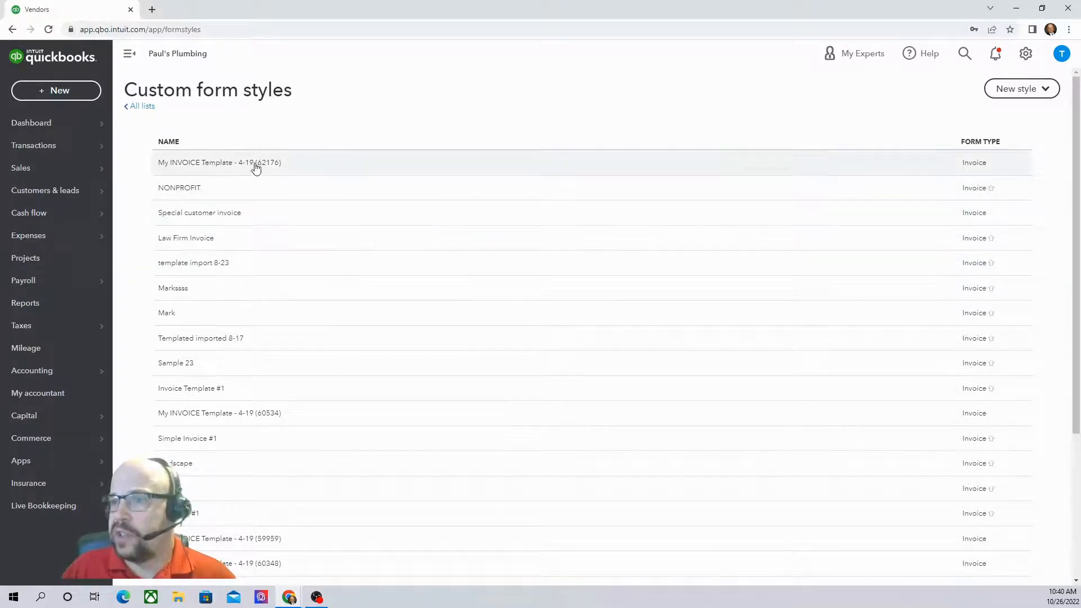
left_click(213, 164)
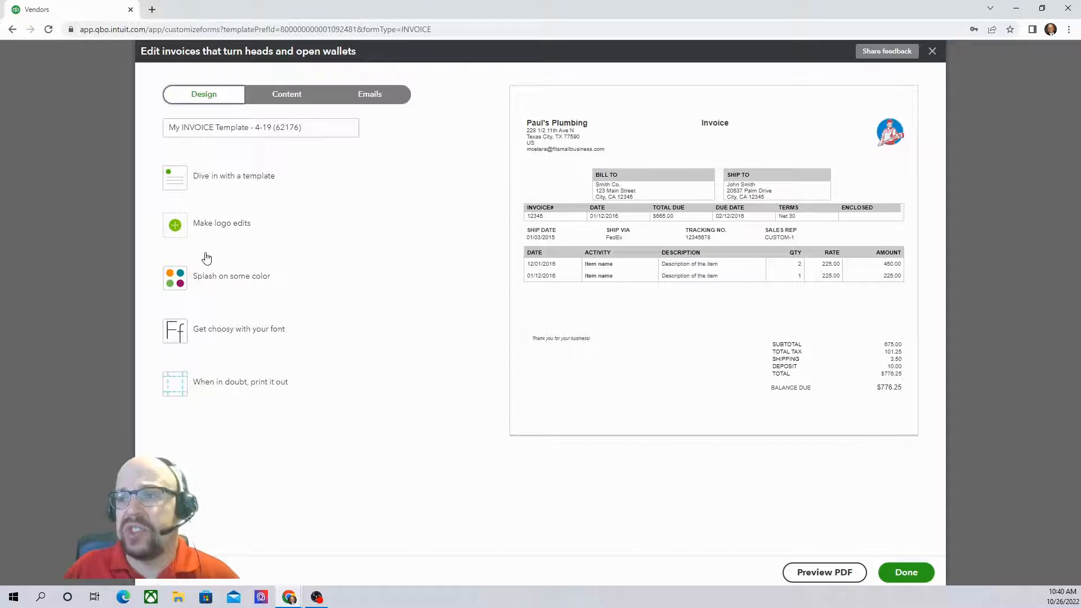
left_click(371, 98)
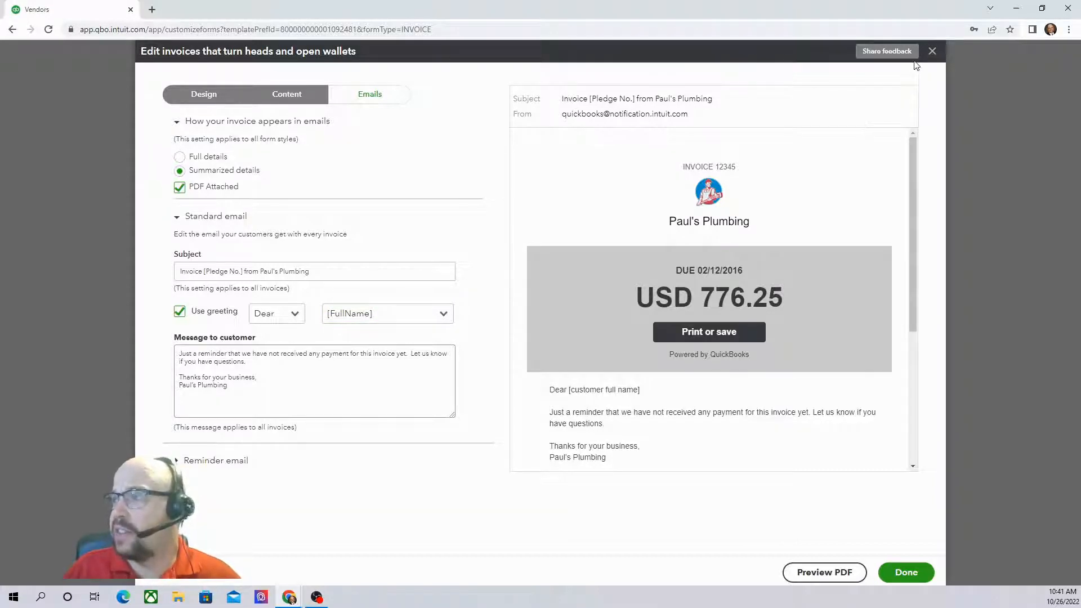
left_click(904, 574)
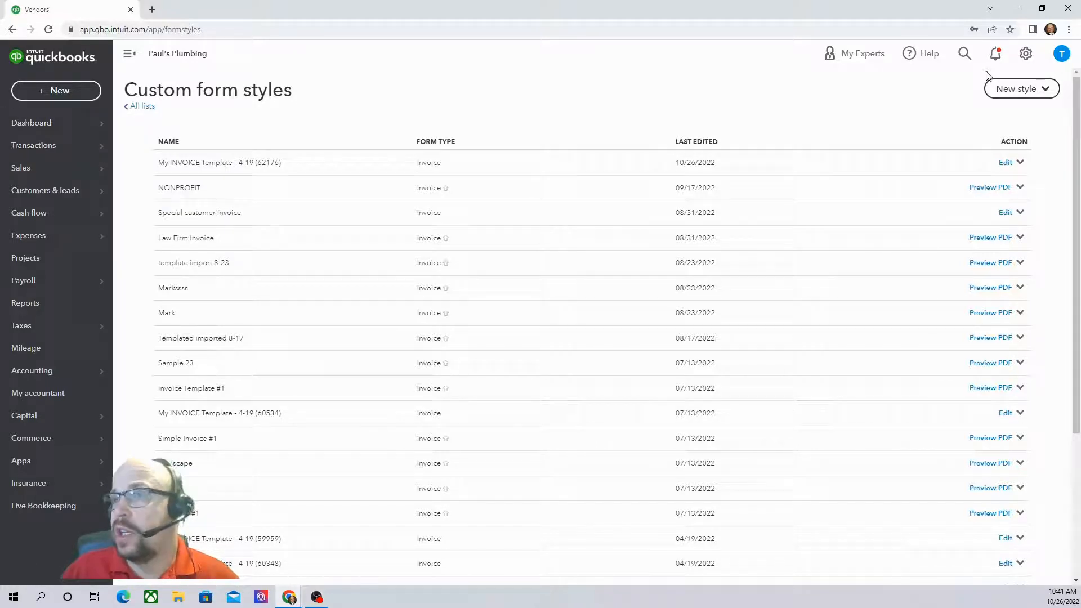
- Open the products and services list and start a new item of the Inventory type
left_click(1027, 55)
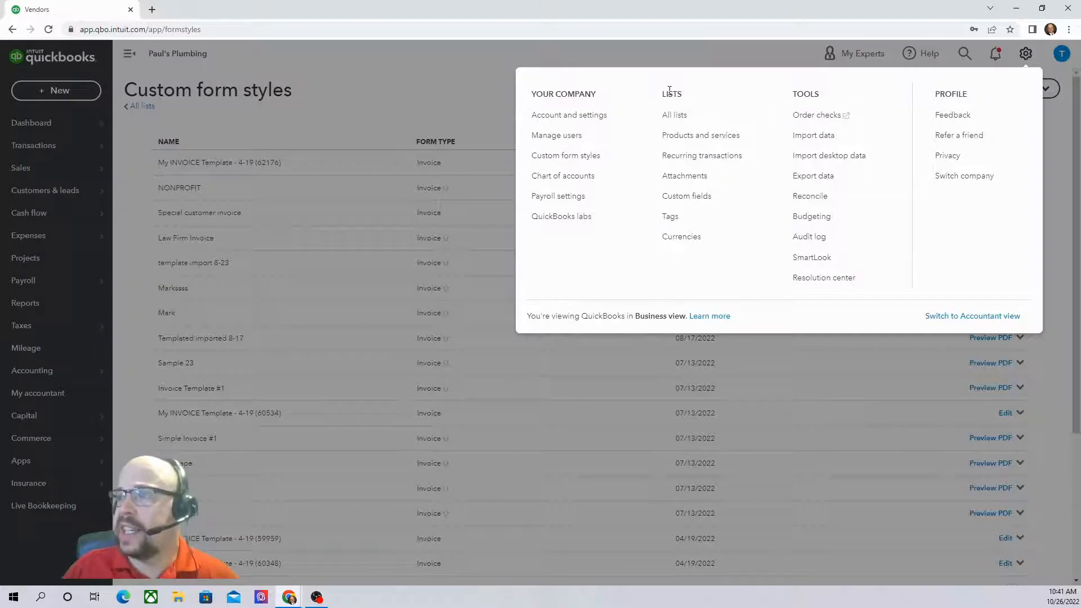
left_click(694, 135)
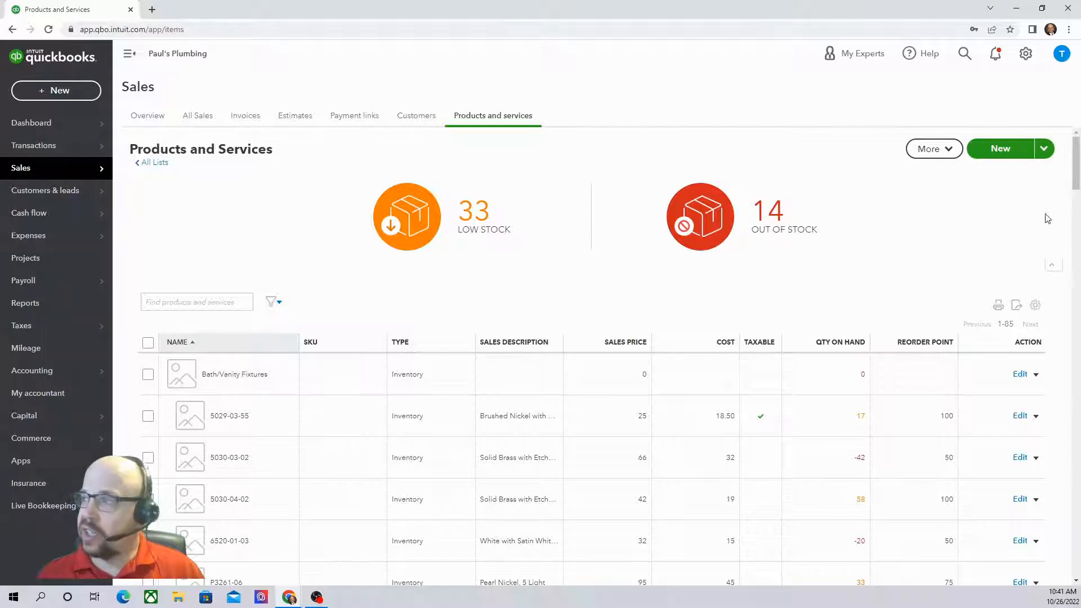
left_click(1044, 149)
left_click(1006, 151)
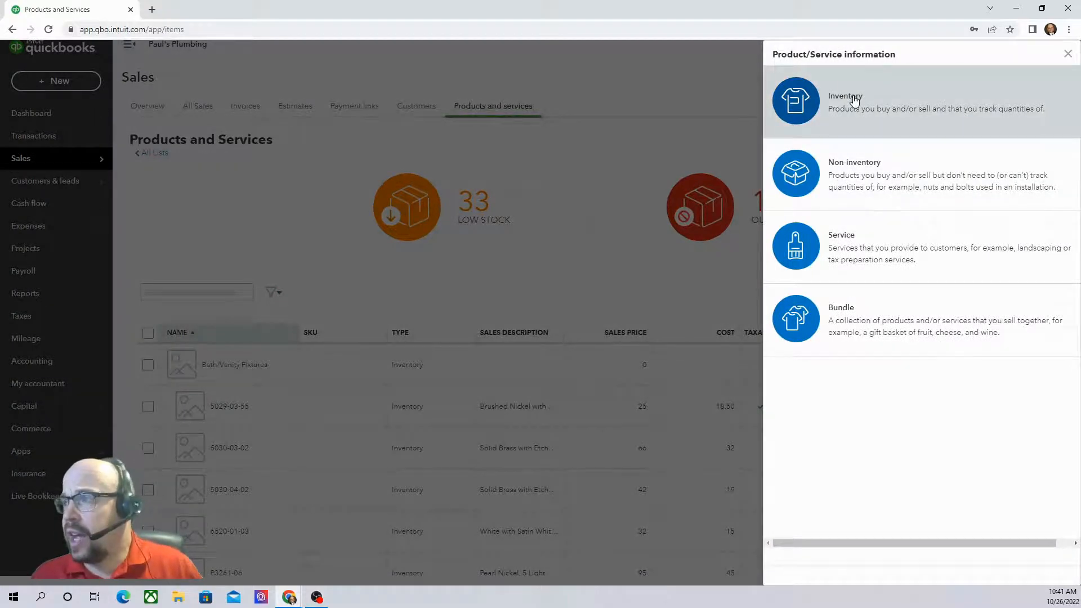
left_click(855, 101)
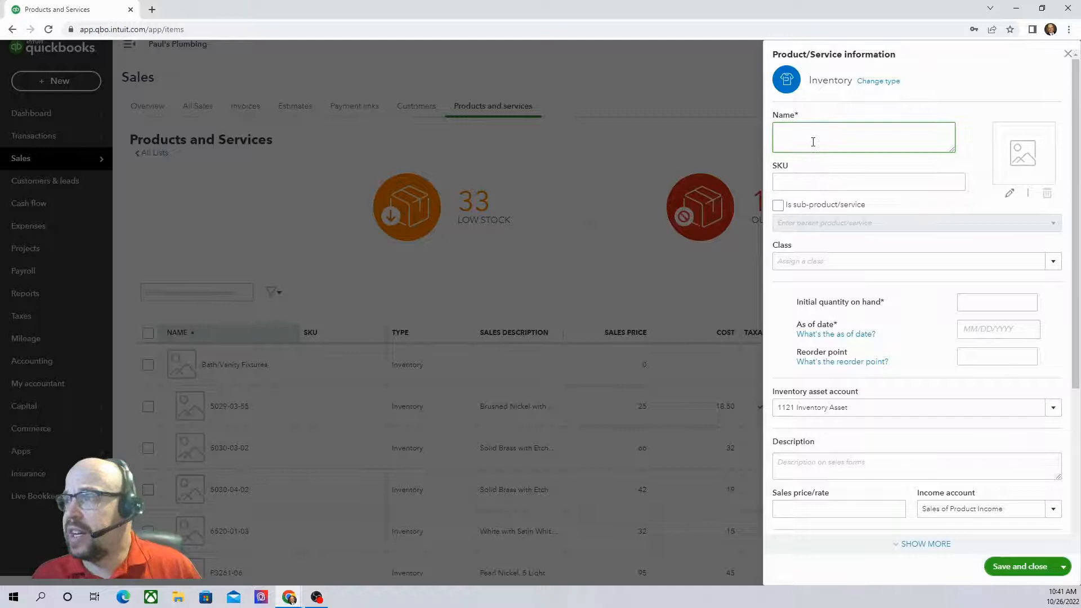
- Name the new inventory item "Widget" and go to its SKU field
left_click(811, 181)
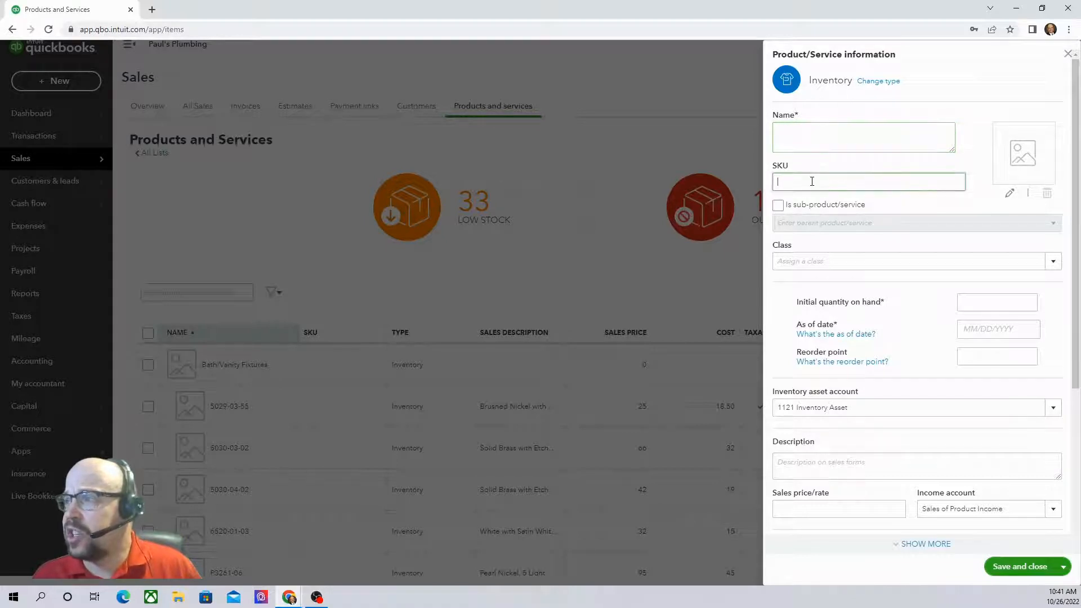
scroll(907, 202, "down", 1)
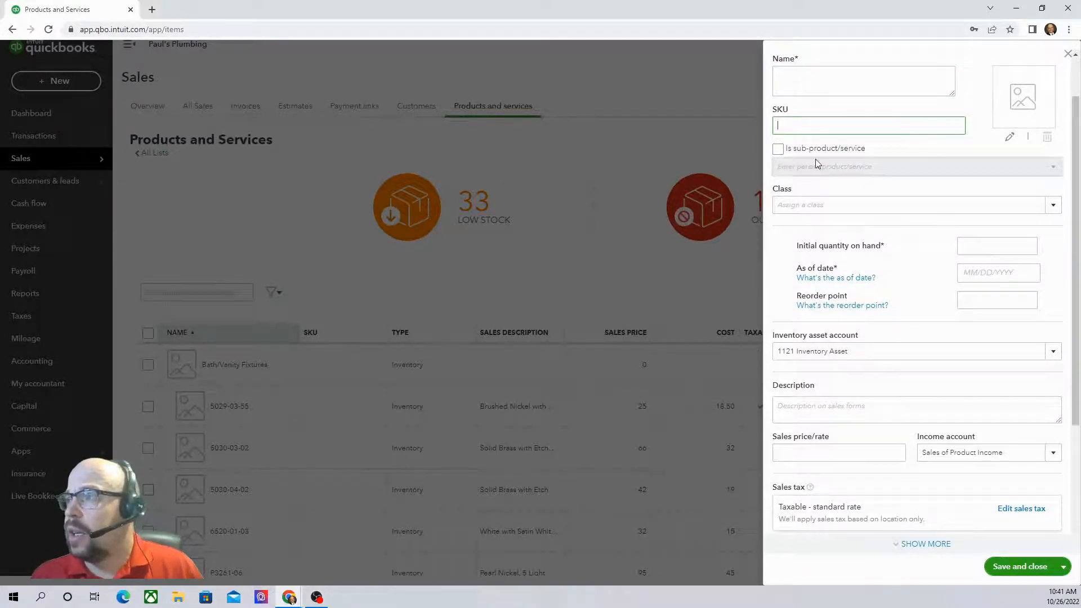
scroll(797, 136, "up", 1)
left_click(805, 141)
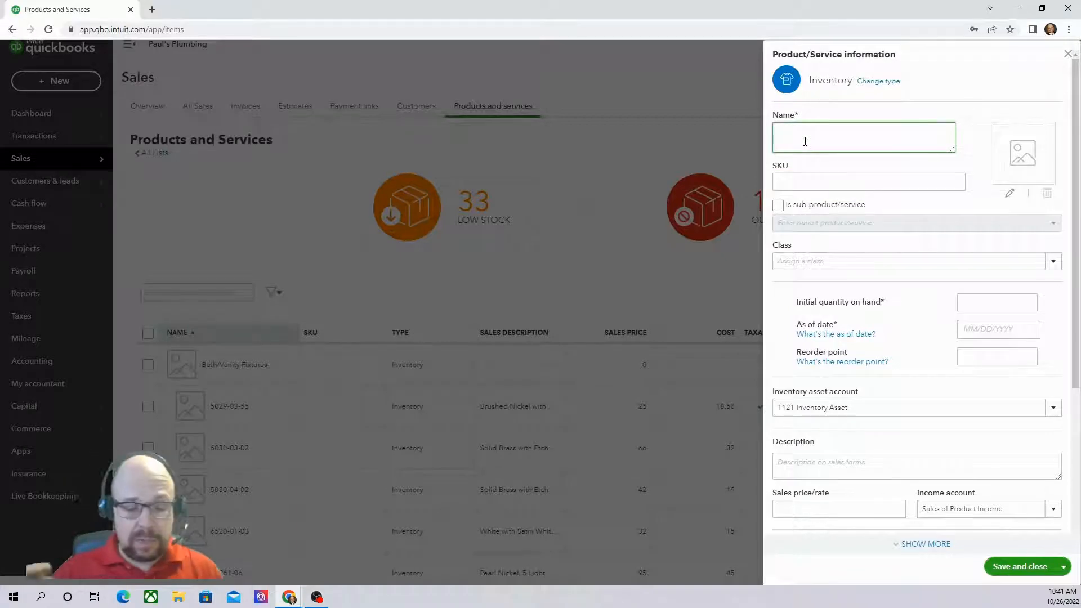
type("Widget")
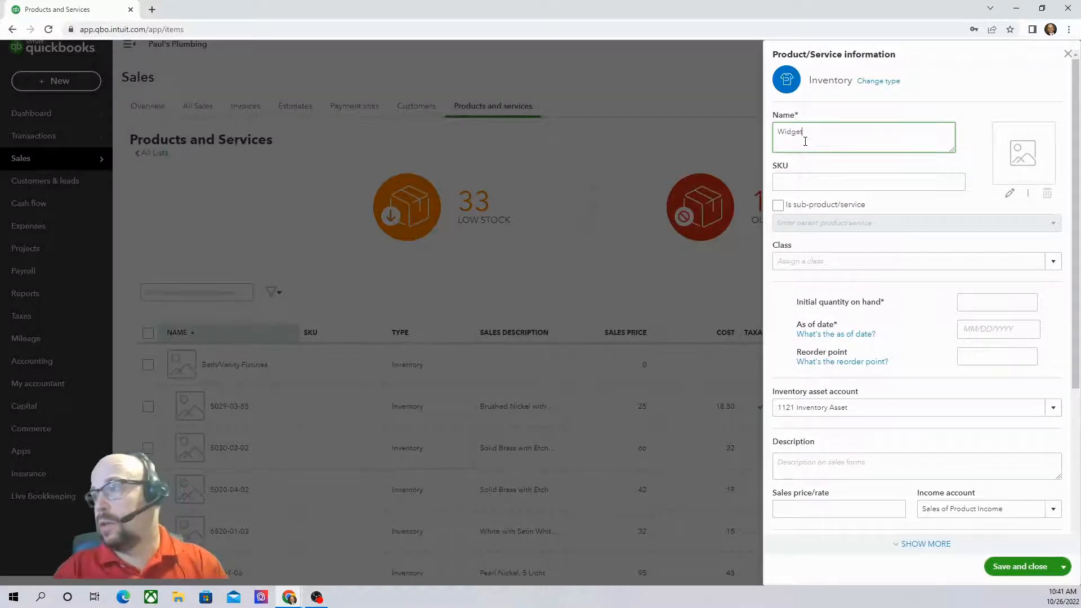
left_click(844, 177)
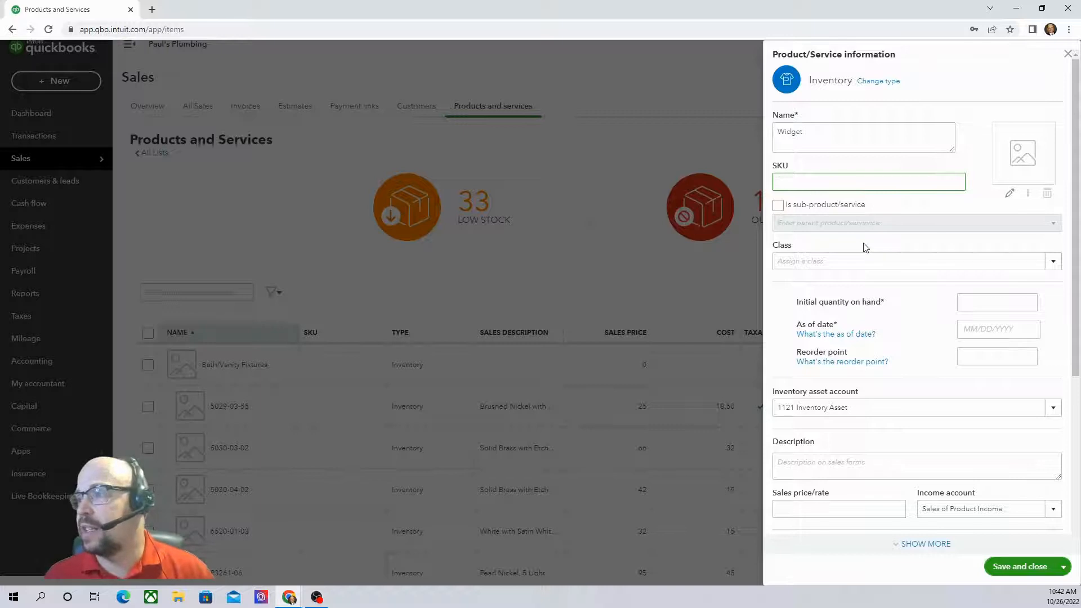
- Review the inventory item's quantity, asset account, sales, tax and purchasing fields, and close the form without saving
scroll(866, 248, "down", 1)
scroll(886, 204, "down", 1)
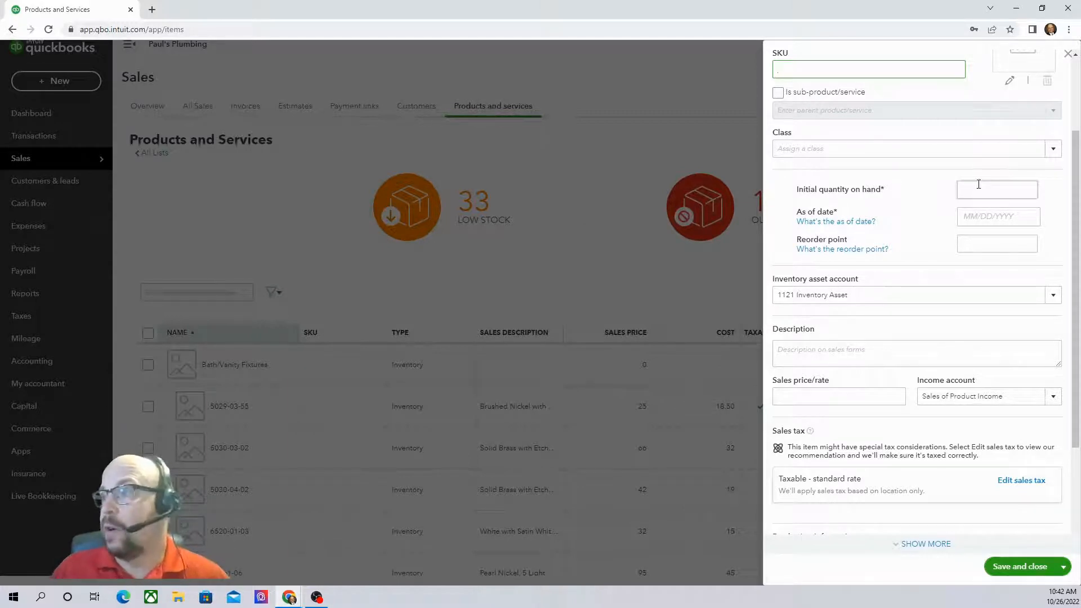
scroll(930, 253, "down", 1)
scroll(935, 158, "down", 2)
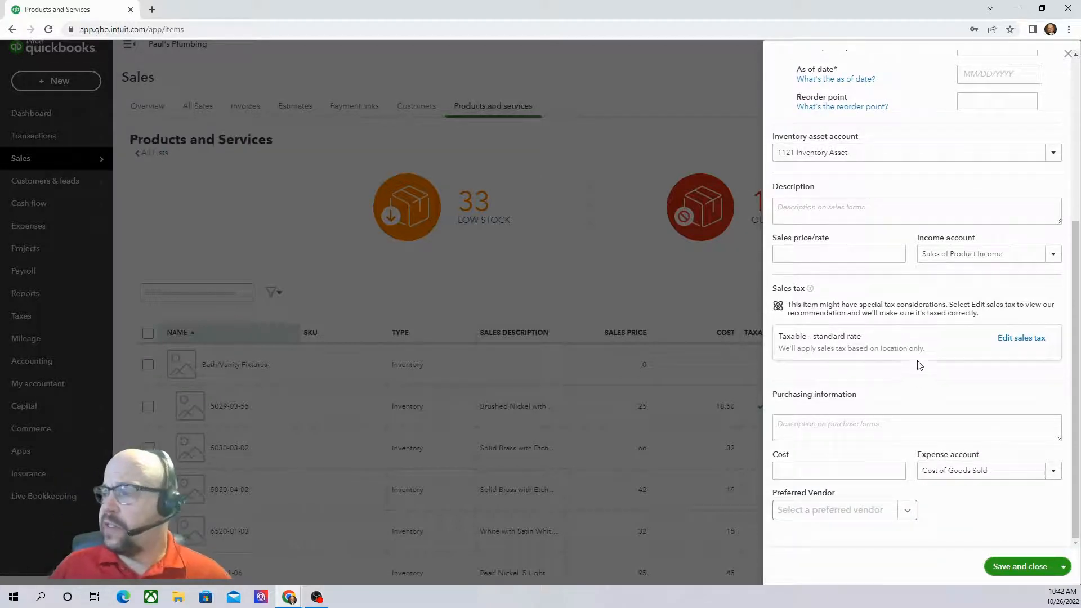
scroll(924, 361, "up", 5)
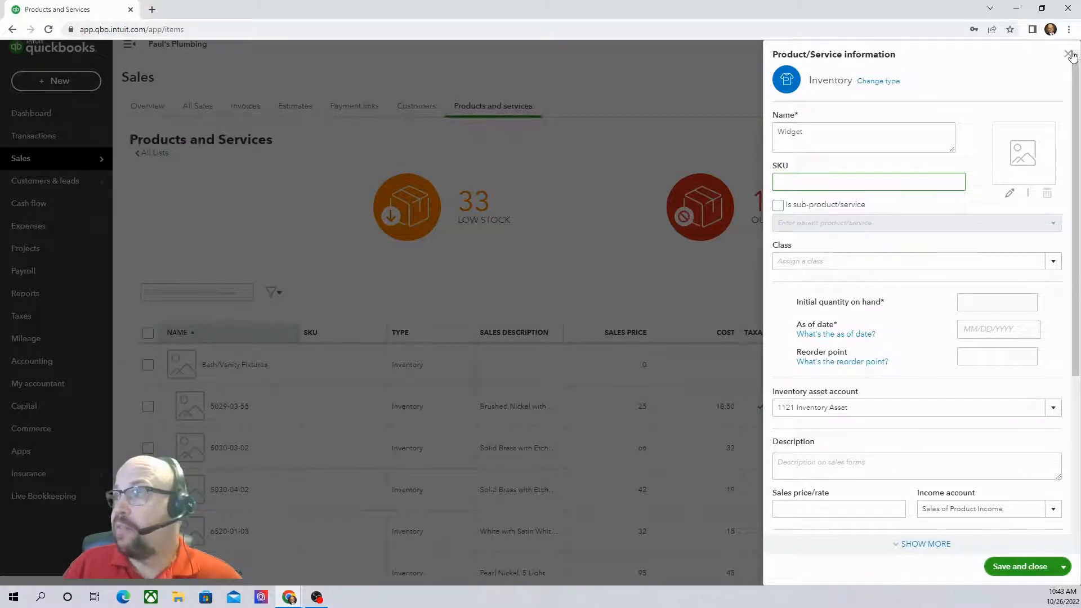
left_click(1067, 55)
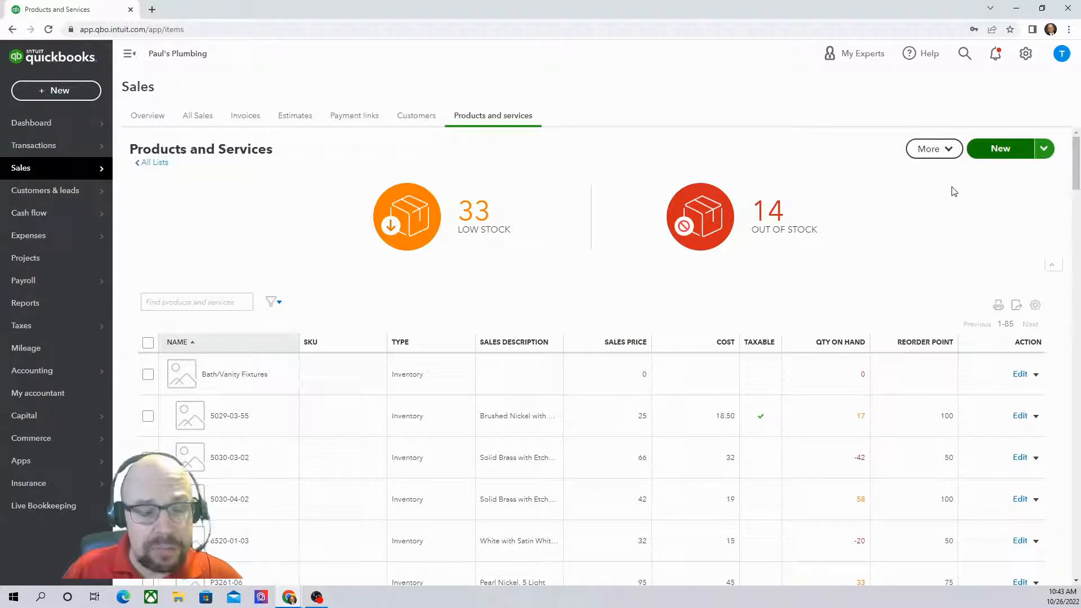
- Start a new product/service item of the Service type and mark it as purchased from a vendor
left_click(991, 151)
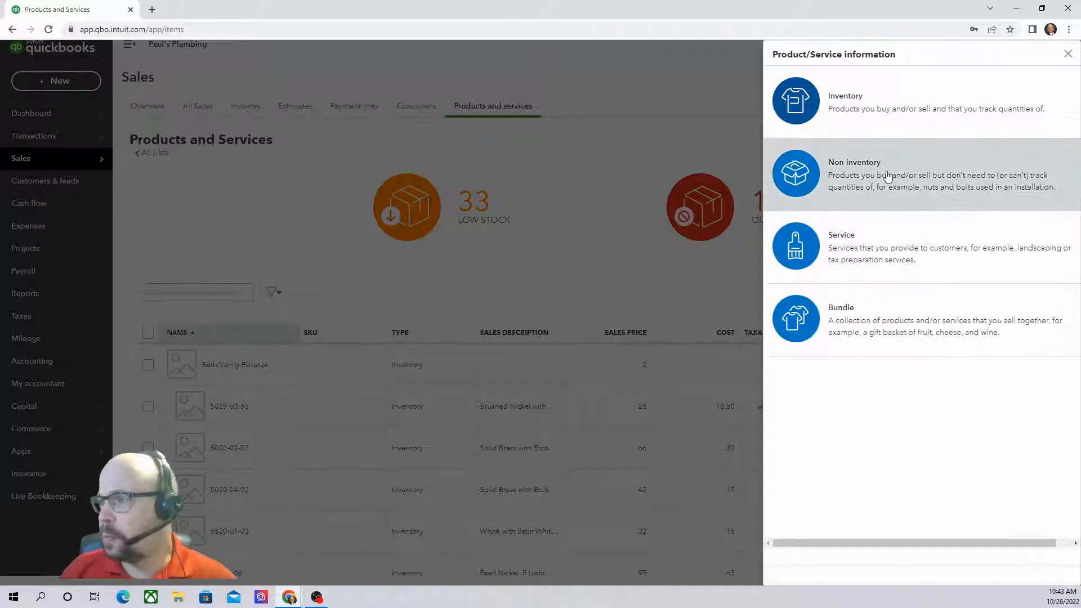
left_click(859, 258)
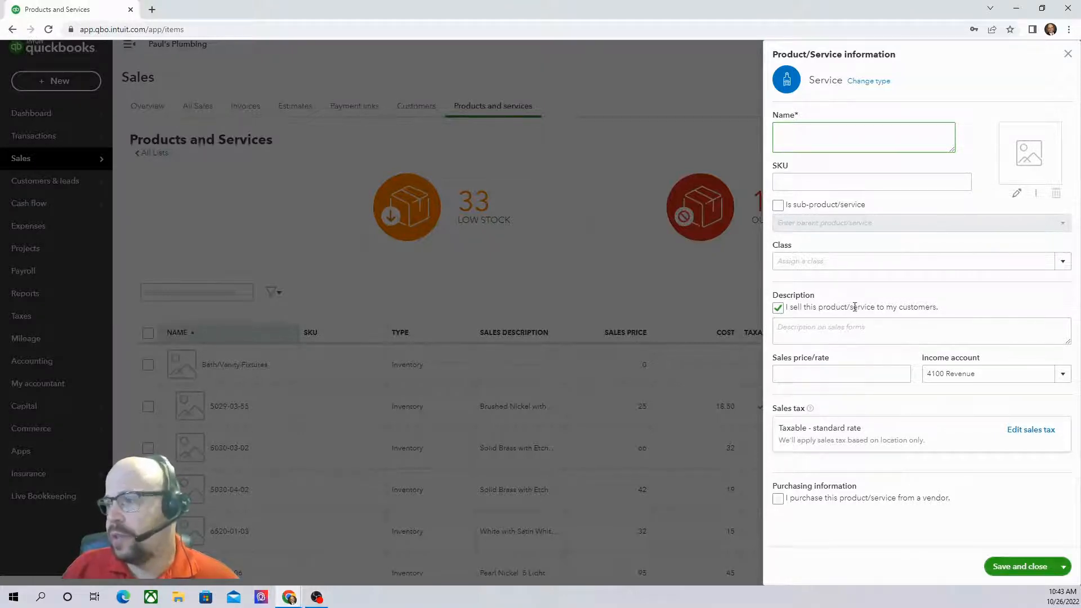
left_click(814, 369)
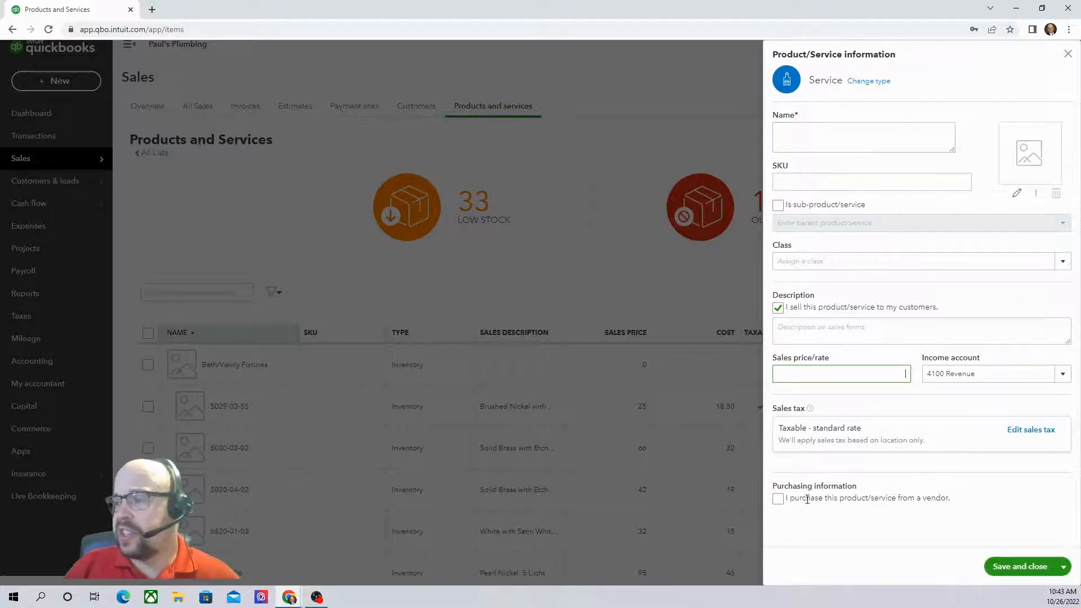
left_click(779, 499)
- Examine the service item's name, description, income account, sales tax, and purchasing fields
scroll(854, 449, "down", 2)
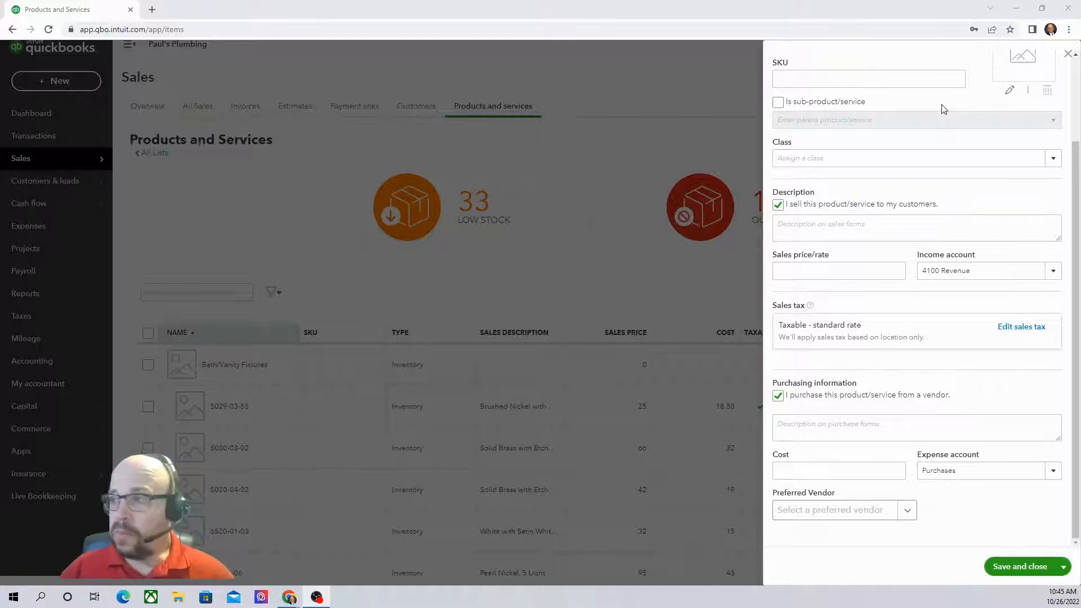
scroll(800, 214, "up", 2)
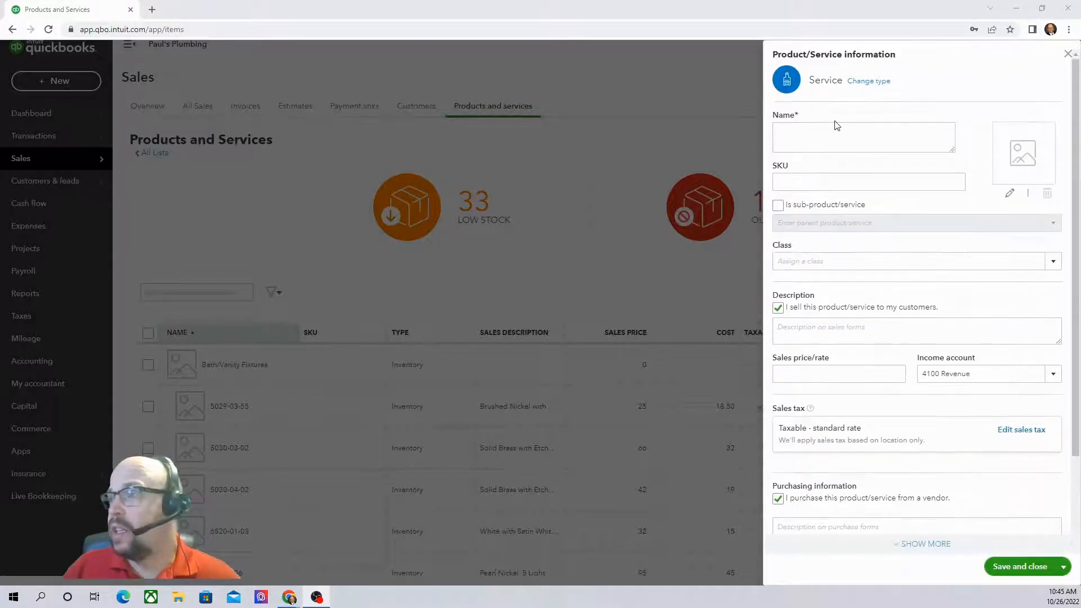
left_click(827, 134)
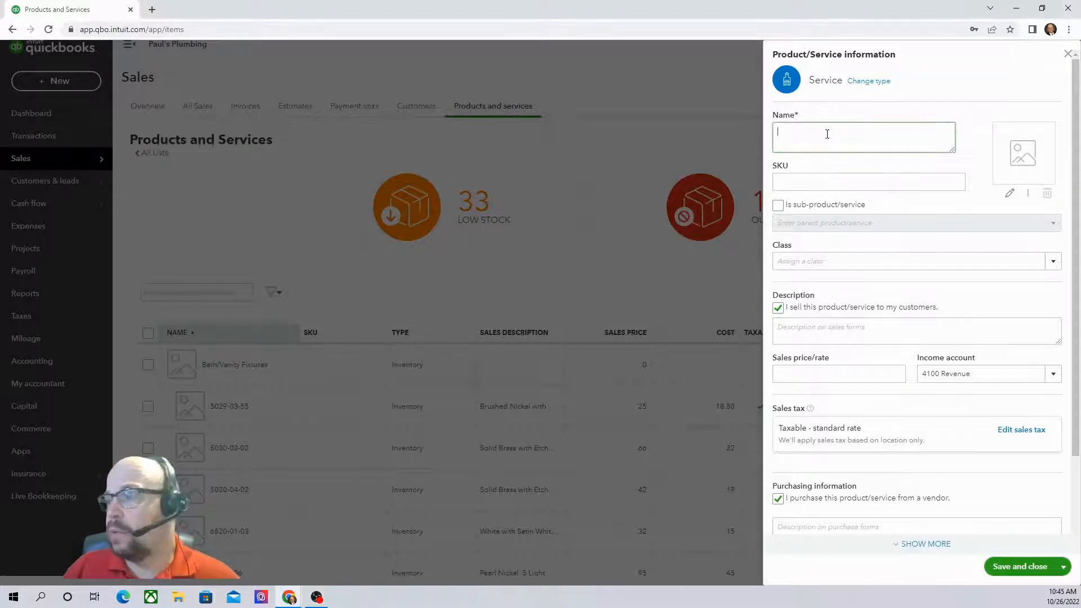
scroll(861, 244, "down", 2)
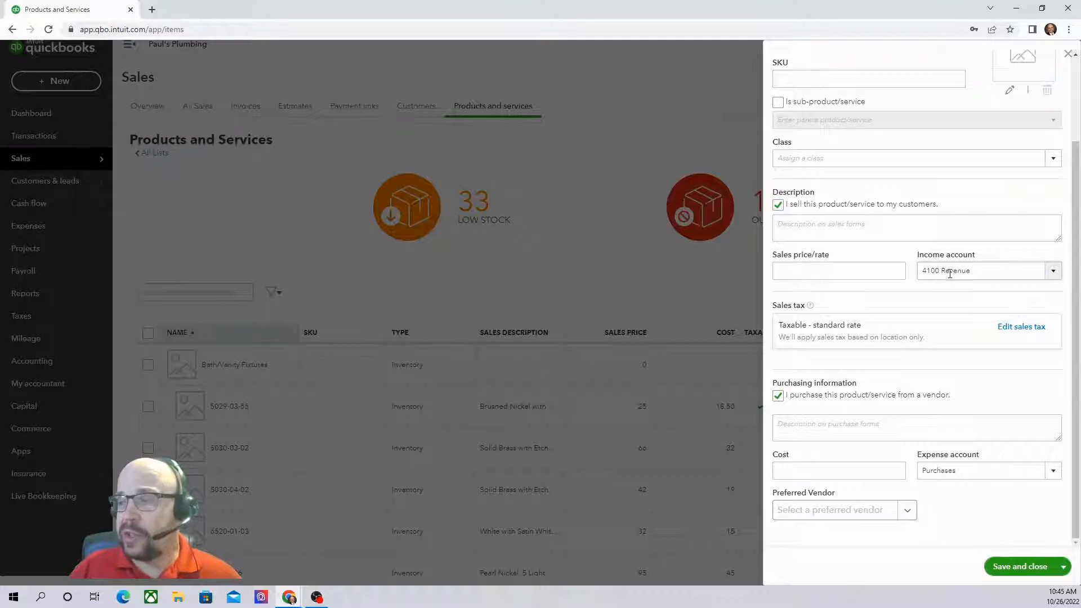
scroll(907, 137, "up", 3)
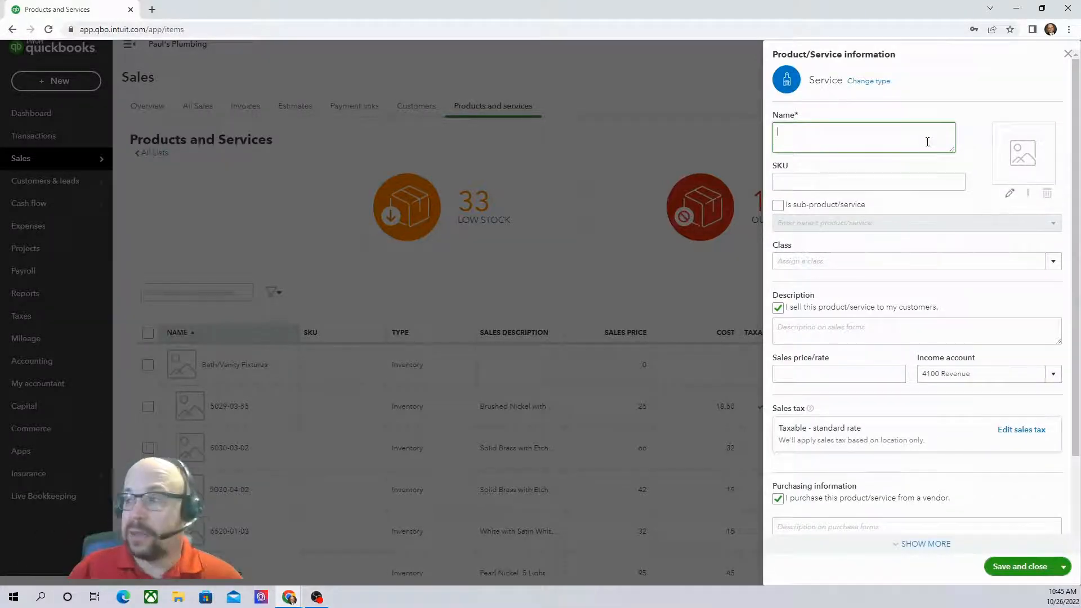
scroll(927, 142, "down", 1)
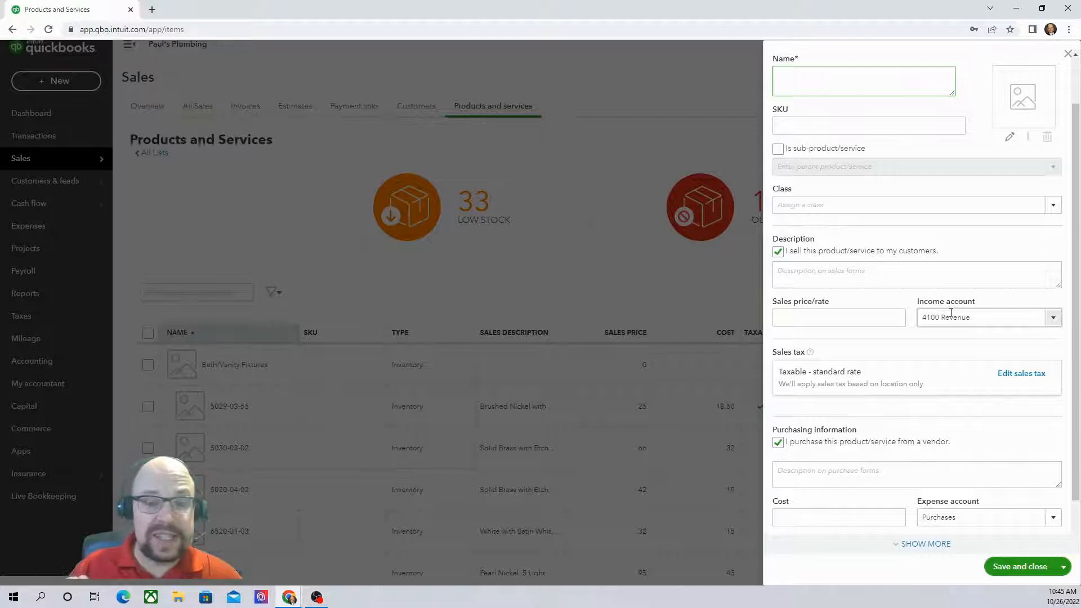
scroll(884, 166, "up", 1)
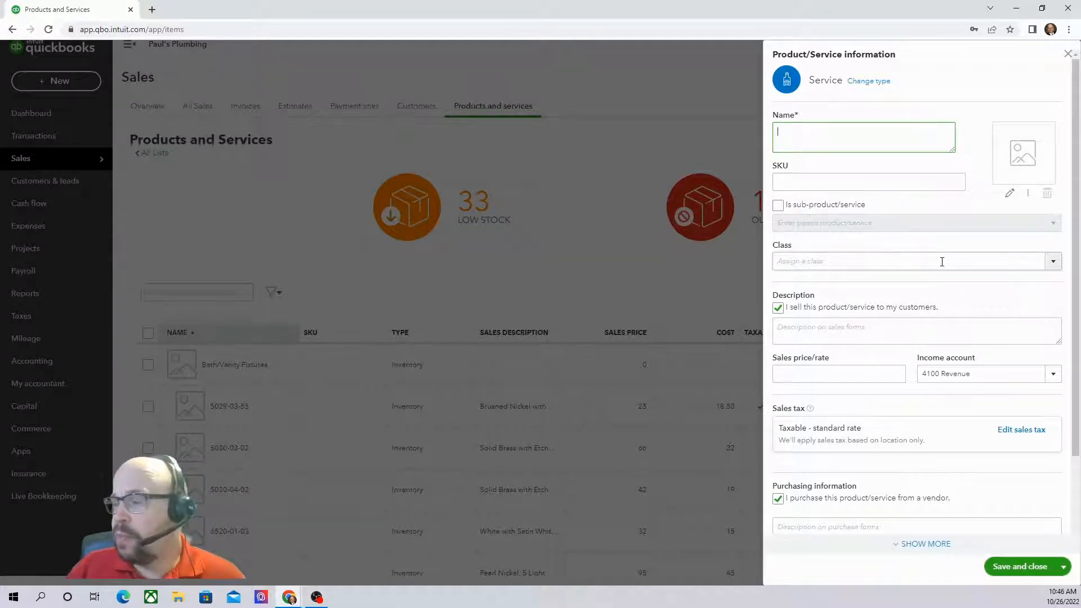
scroll(943, 262, "down", 1)
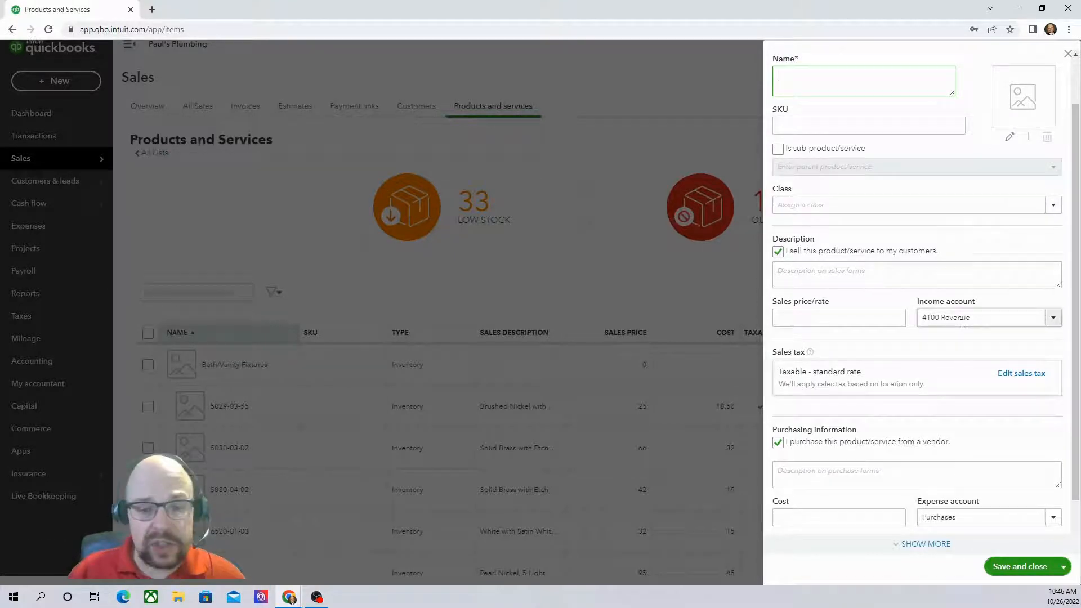
scroll(970, 324, "down", 1)
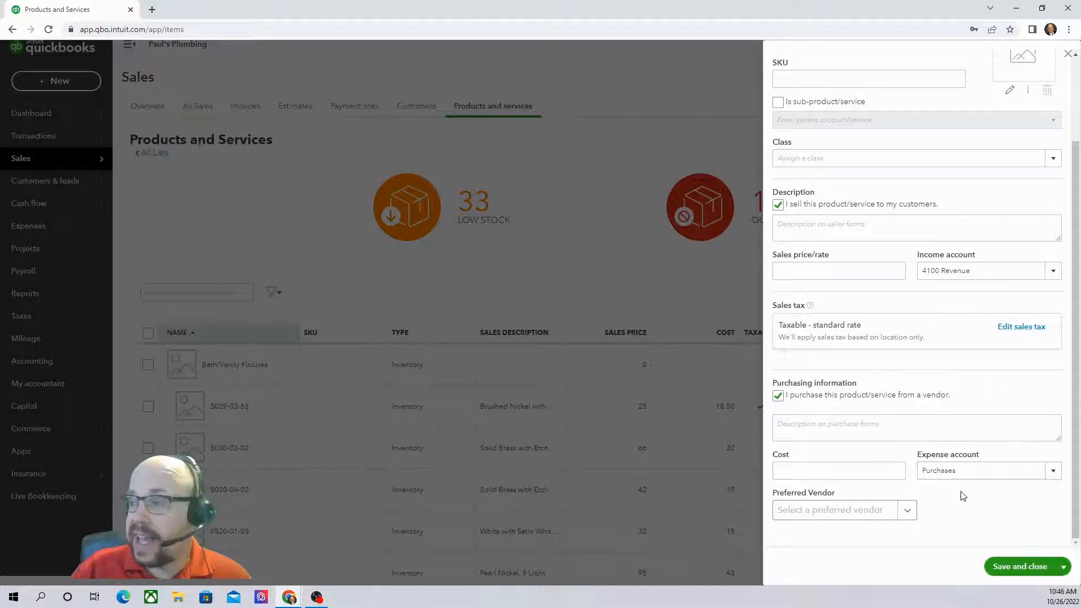
- Set the service item's expense account to Contract Labor and close the form without saving
left_click(952, 471)
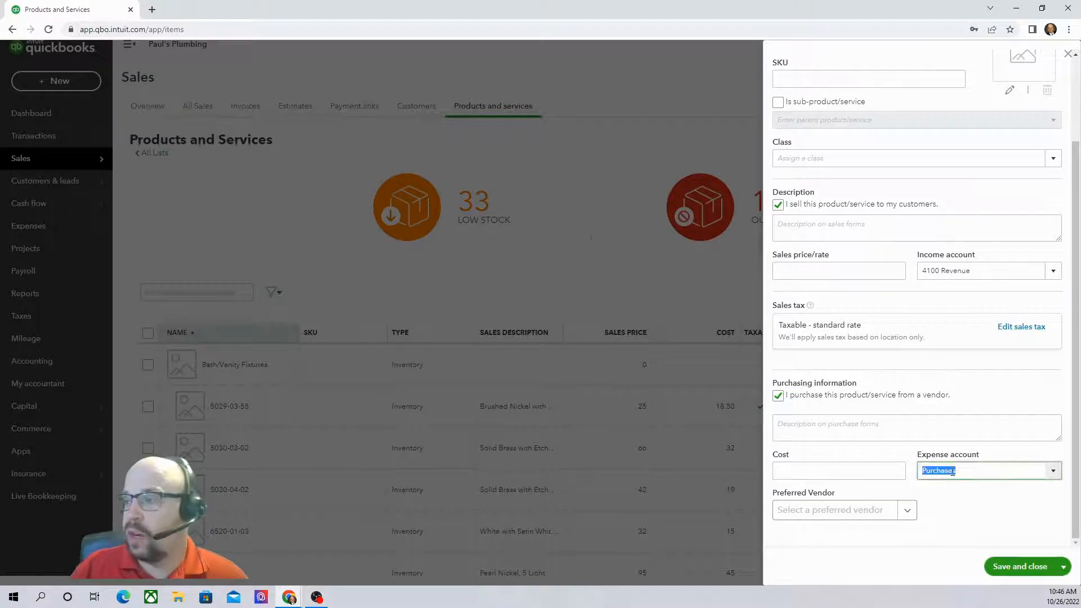
left_click(1055, 471)
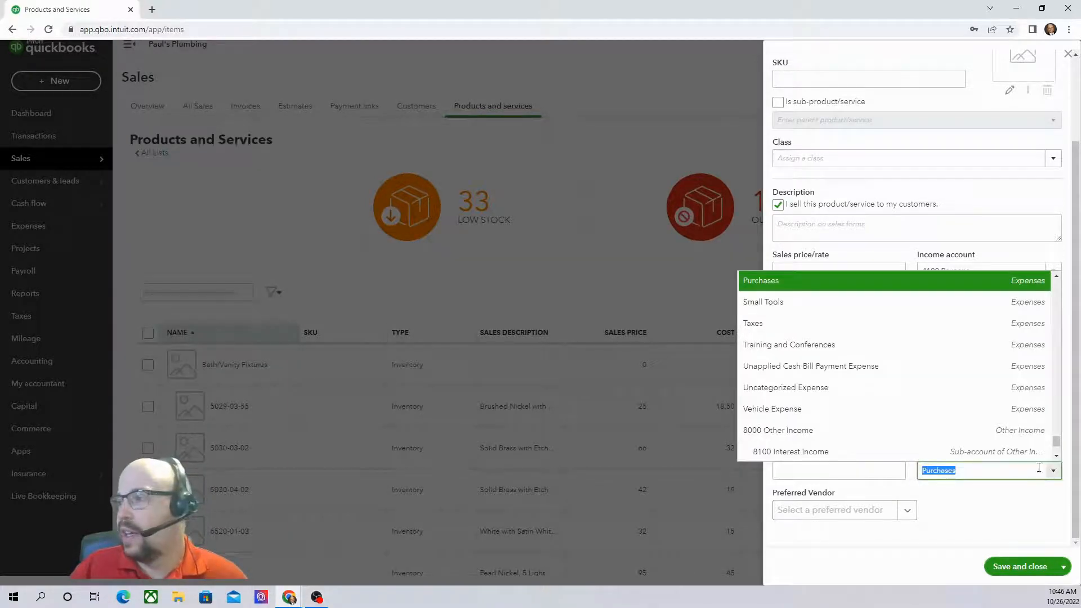
scroll(944, 374, "up", 3)
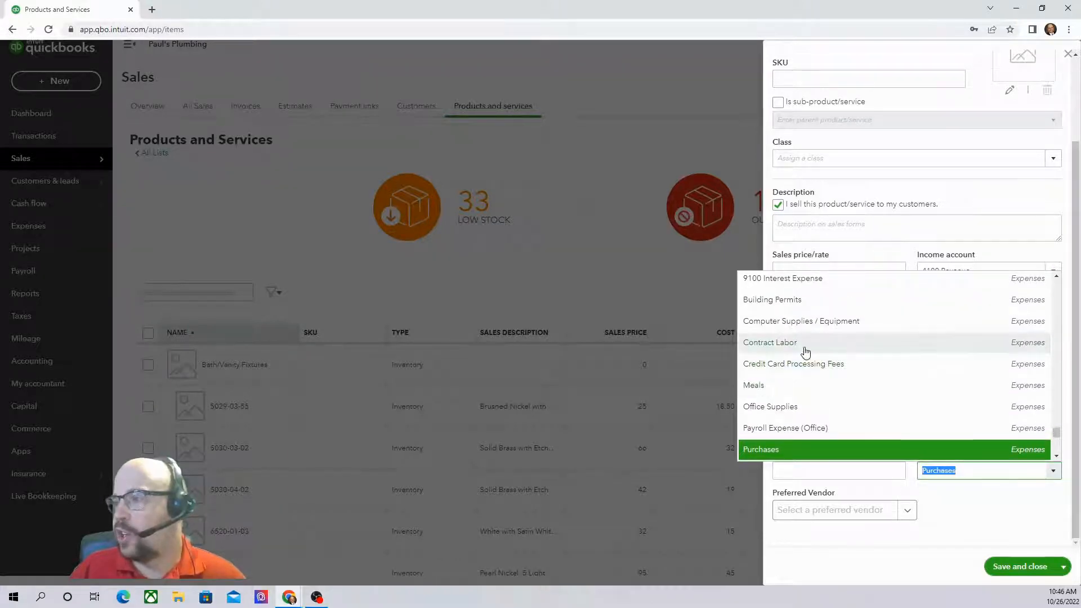
left_click(810, 347)
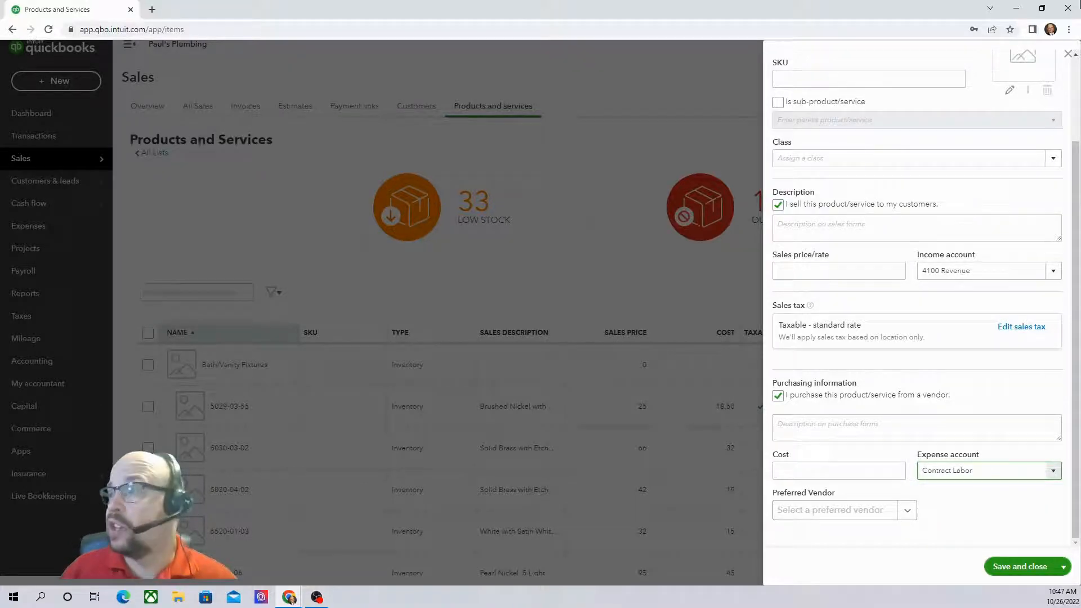
left_click(1070, 55)
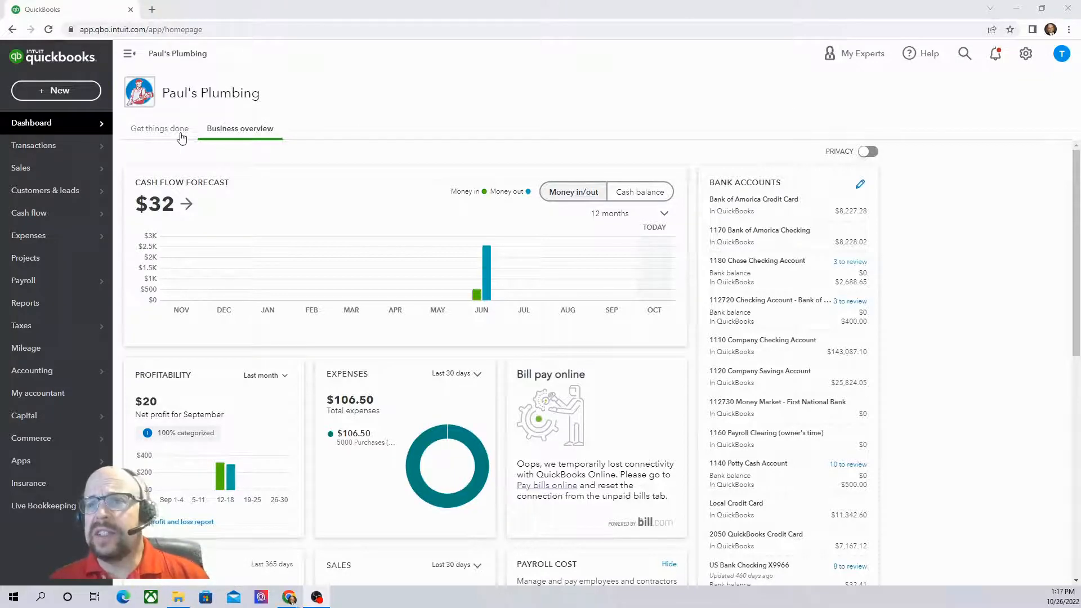
- Create a new invoice and choose an existing individual customer from the customer list
left_click(54, 96)
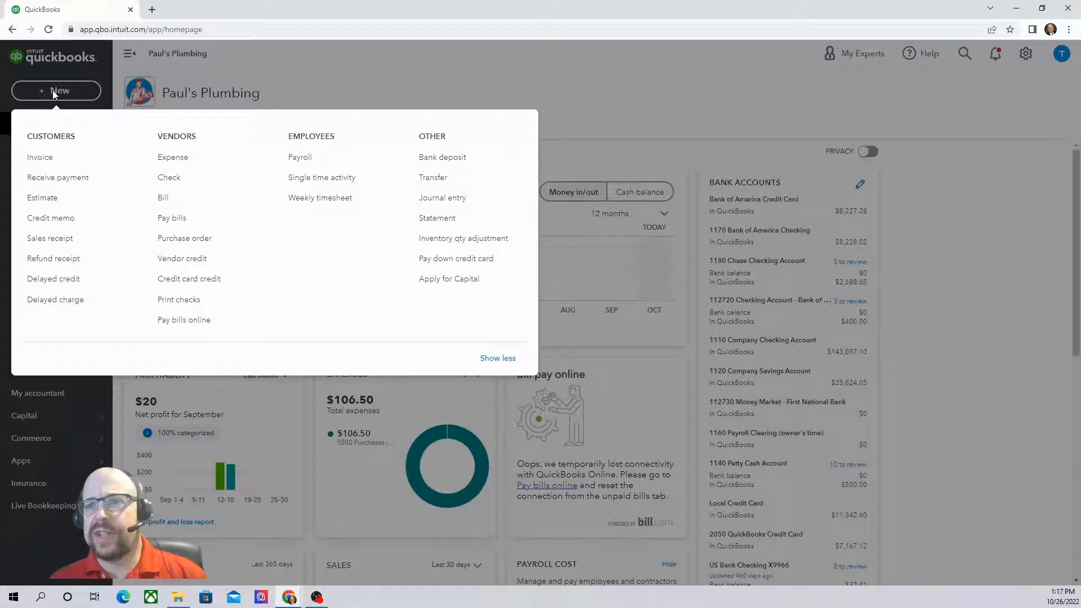
left_click(41, 159)
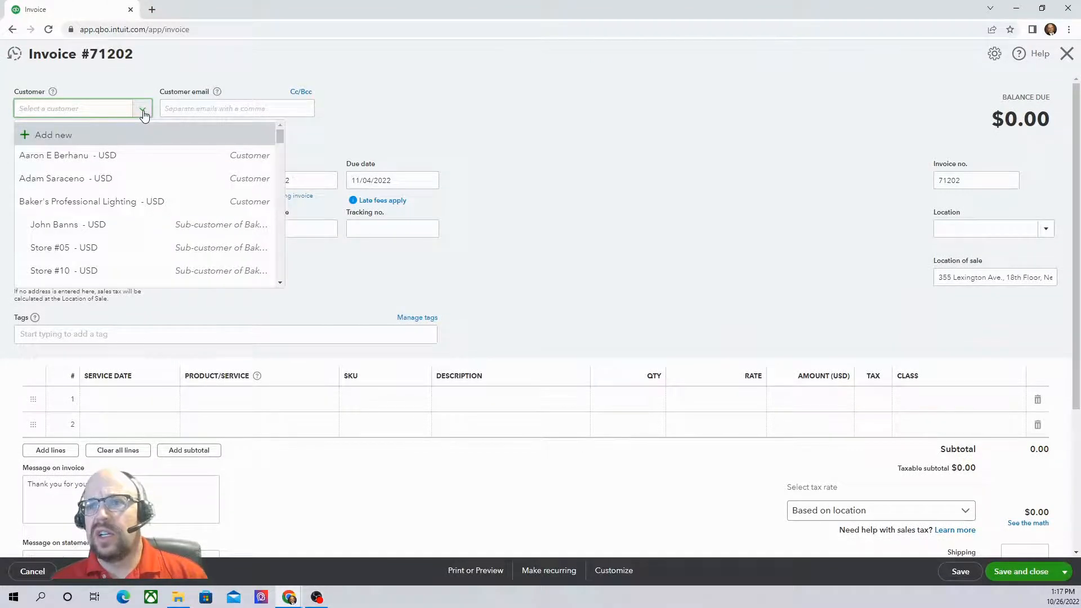
scroll(141, 169, "down", 4)
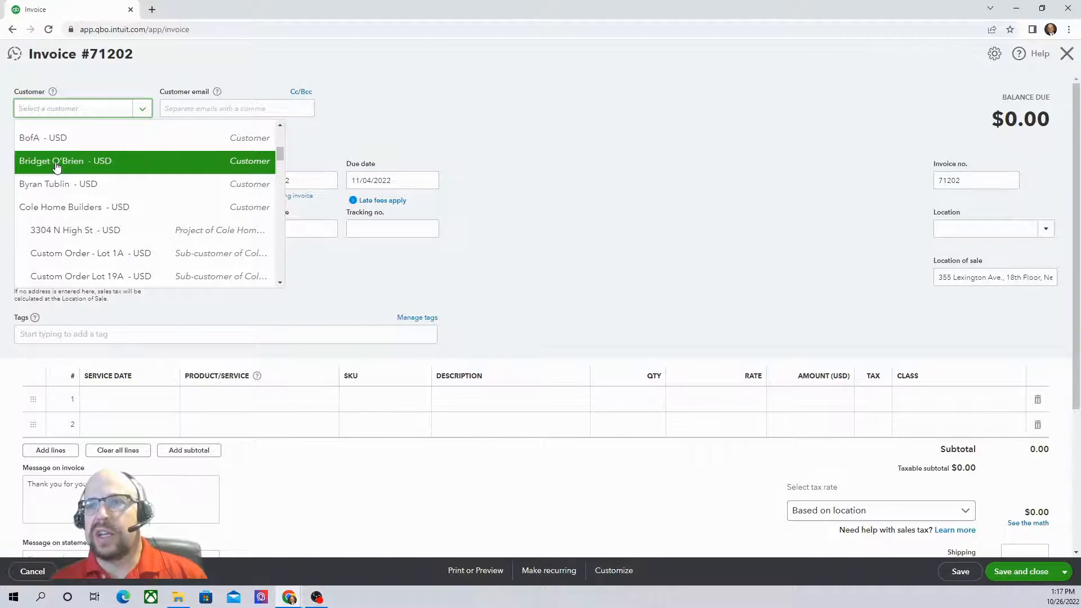
left_click(57, 163)
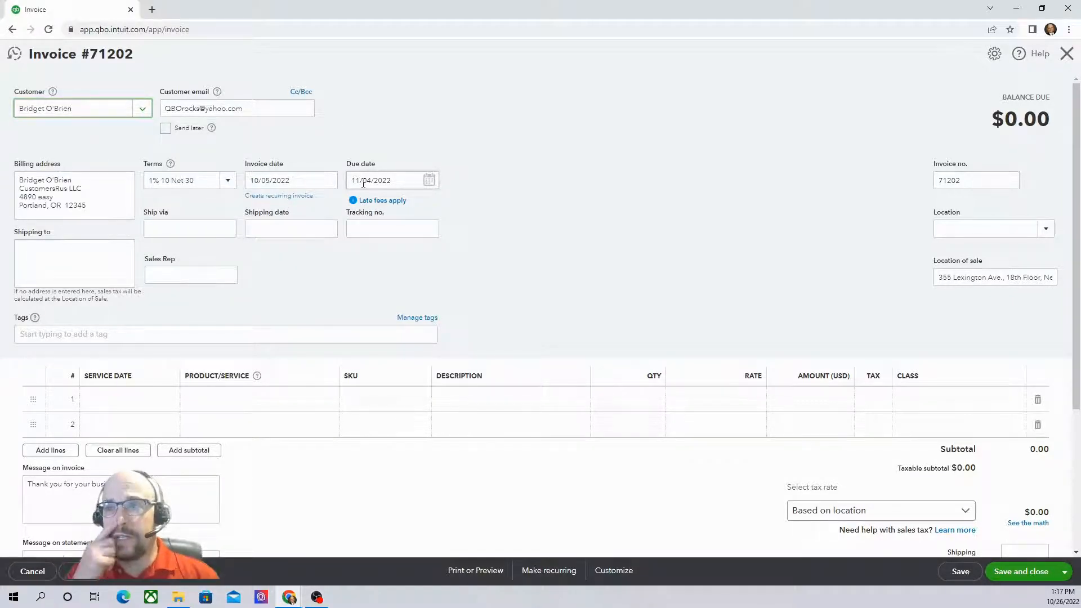
- Fill the invoice's first line with service date 10/26/2022 and the product 5030-04-02 from Bath/Vanity Fixtures
scroll(462, 191, "down", 2)
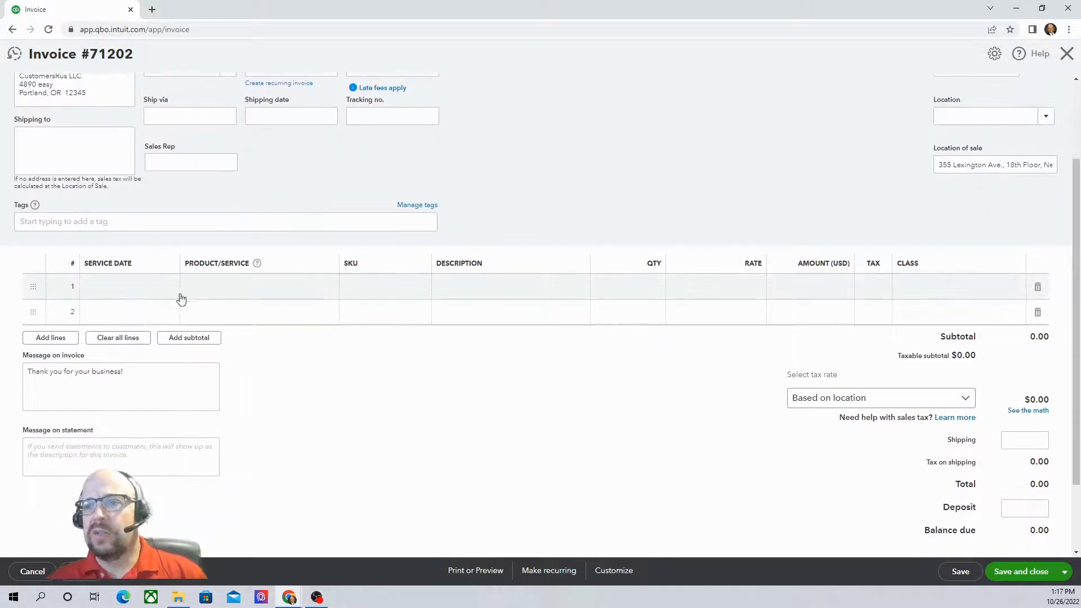
left_click(127, 290)
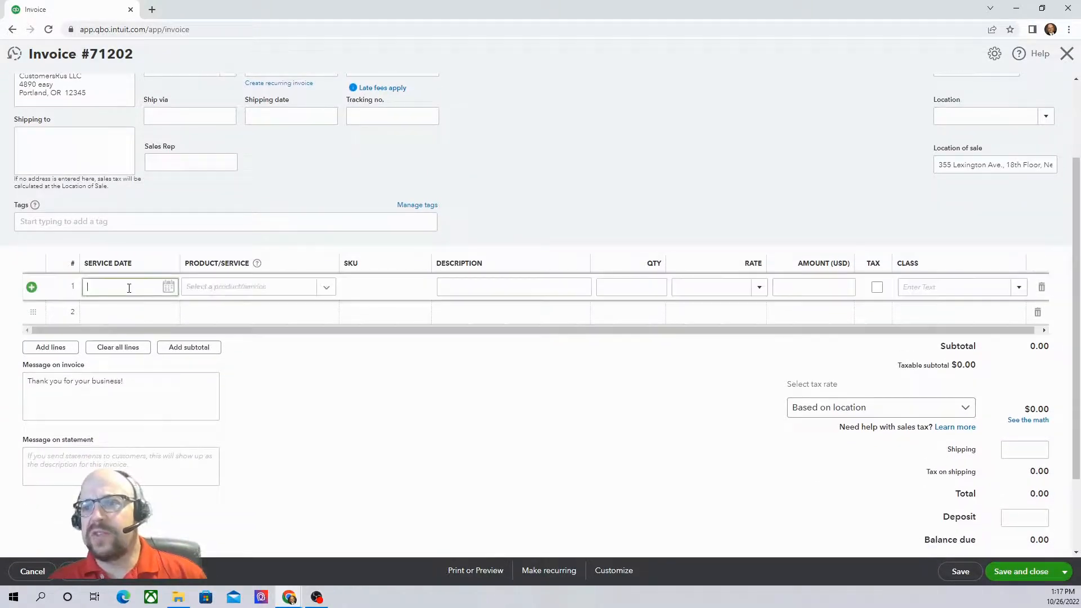
left_click(169, 288)
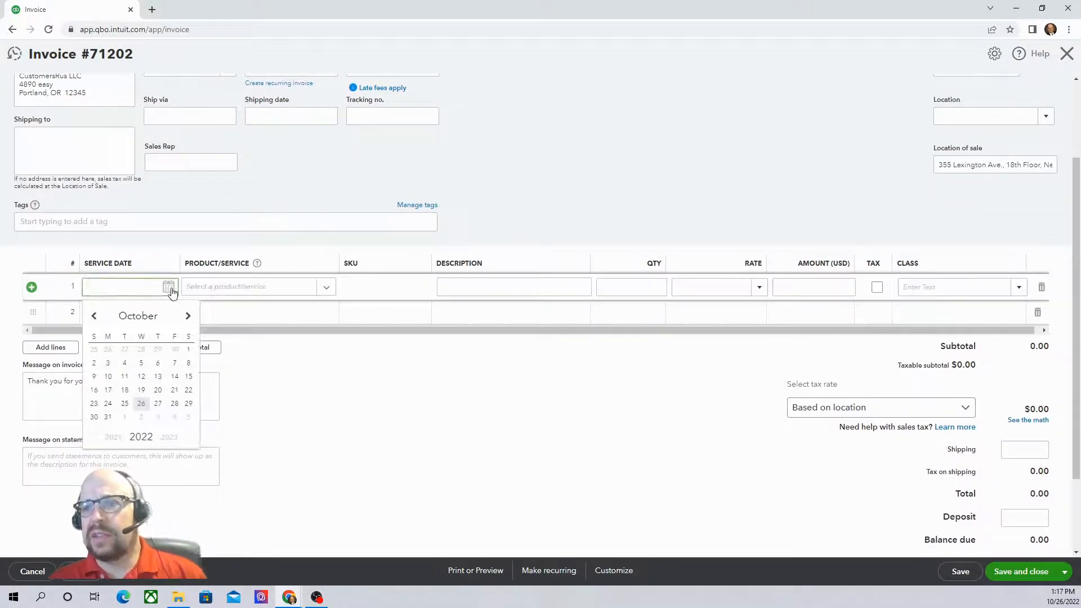
left_click(139, 404)
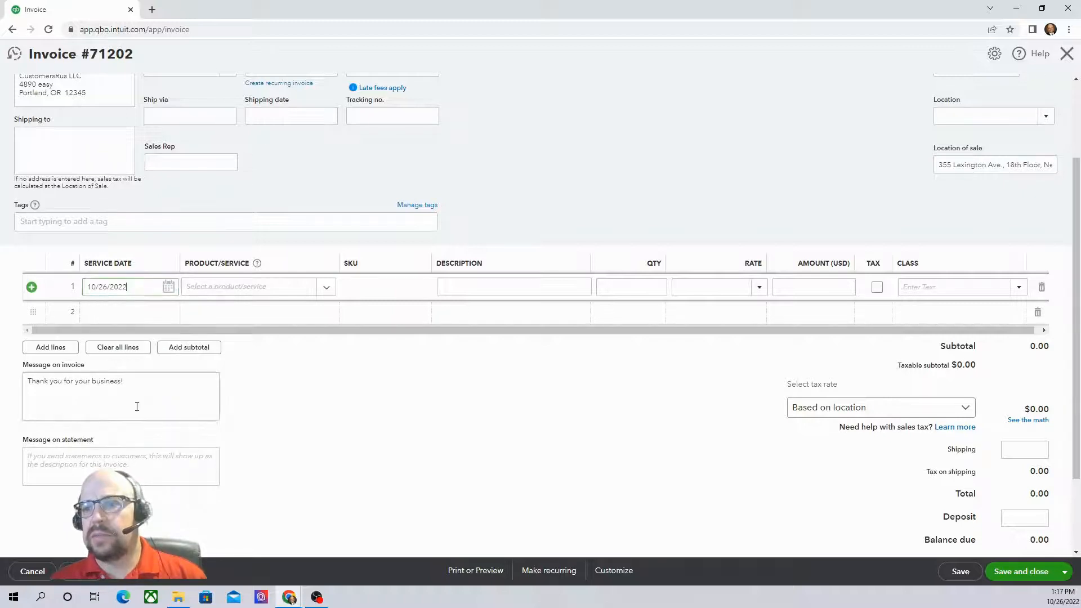
left_click(250, 288)
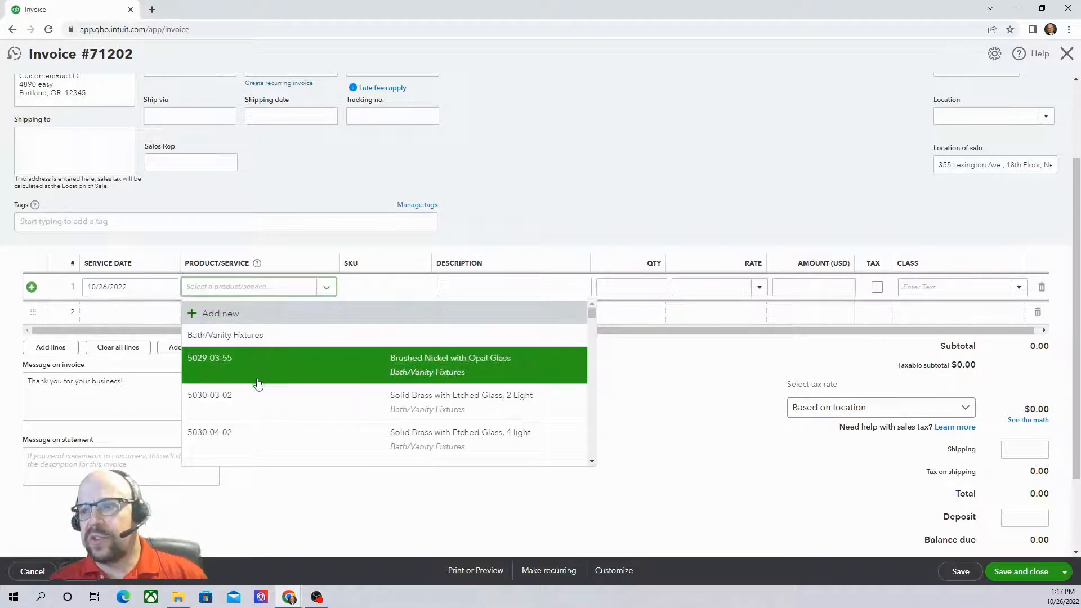
left_click(304, 435)
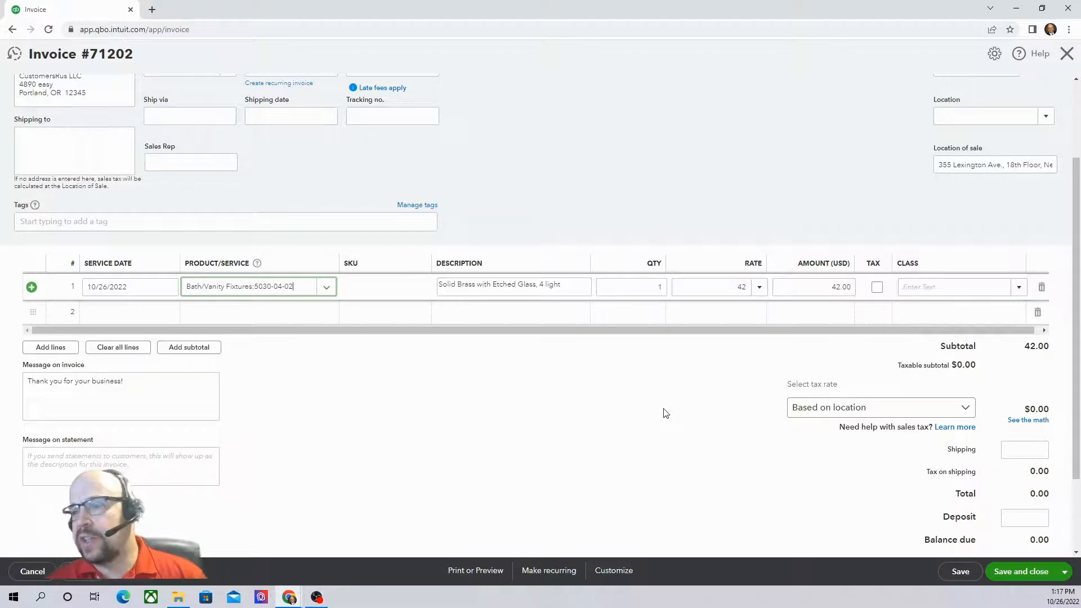
- Preview the printable version of the invoice, review it from top to bottom, and close the preview
left_click(472, 573)
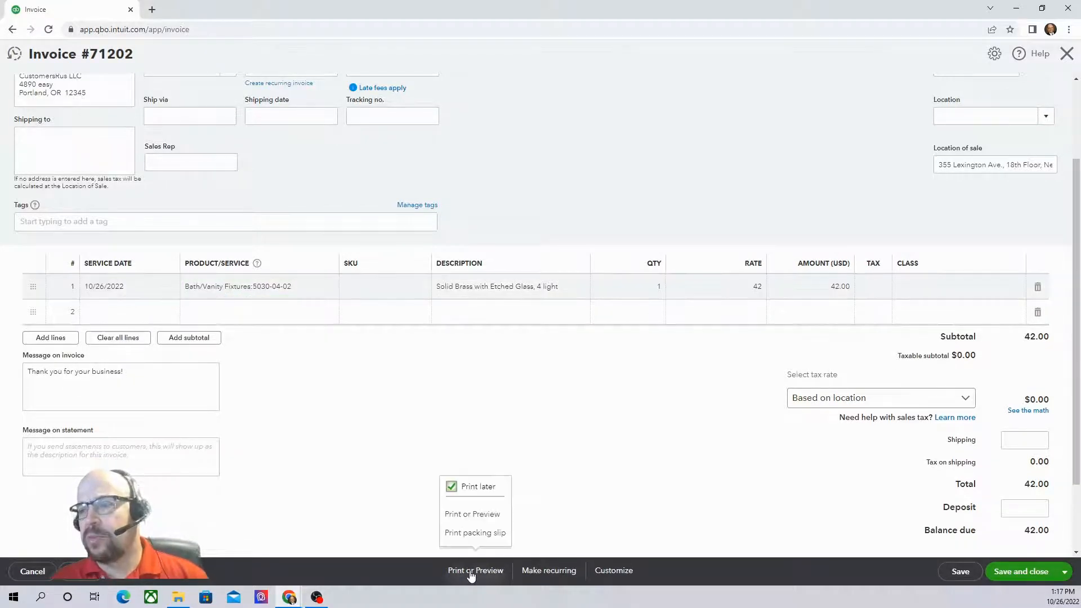
left_click(456, 515)
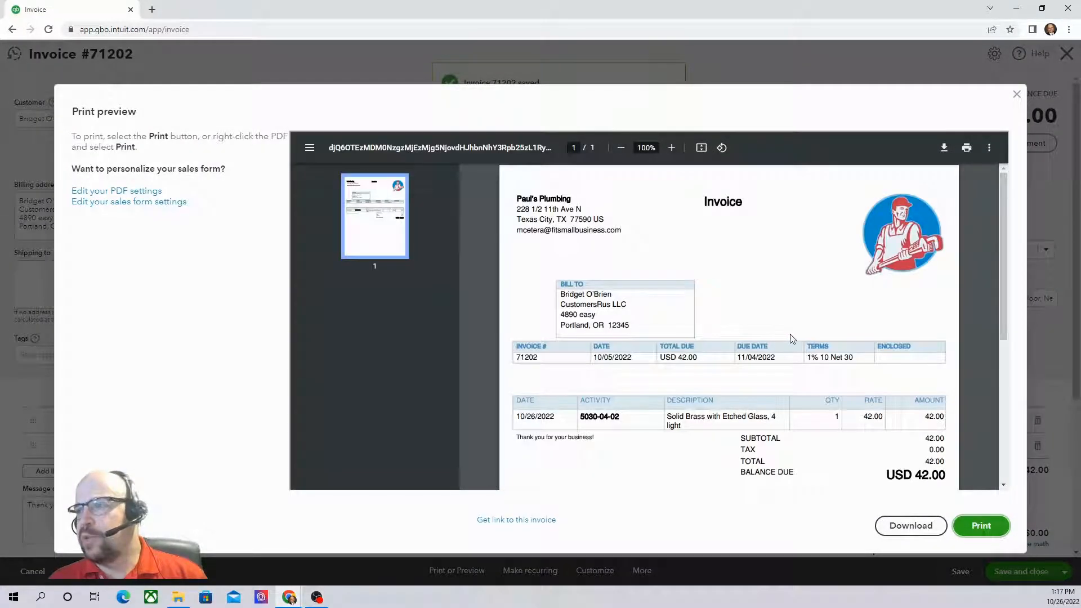
scroll(676, 299, "down", 5)
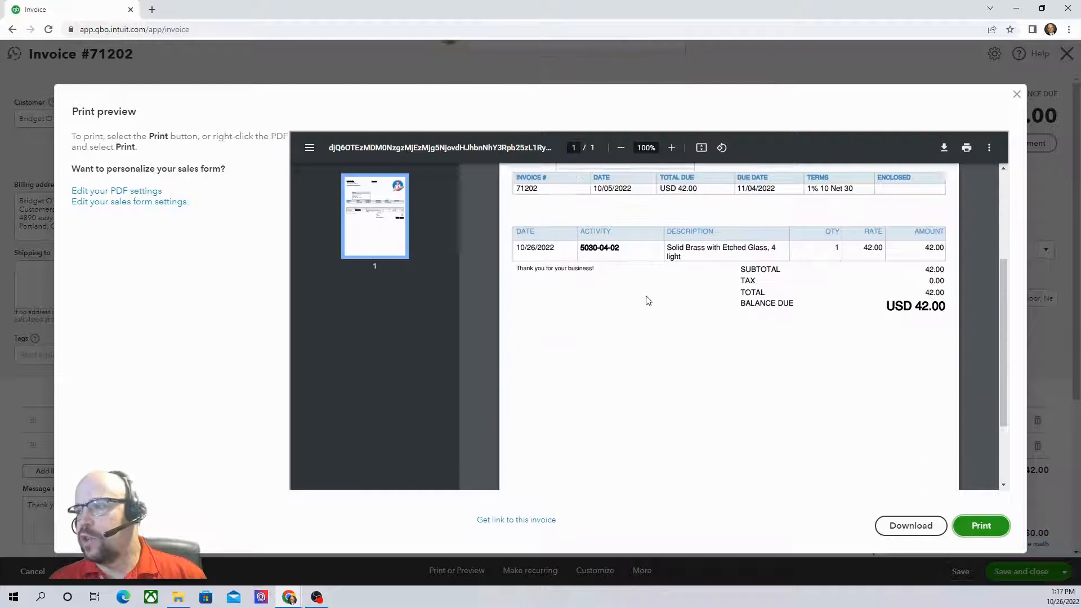
scroll(661, 304, "up", 5)
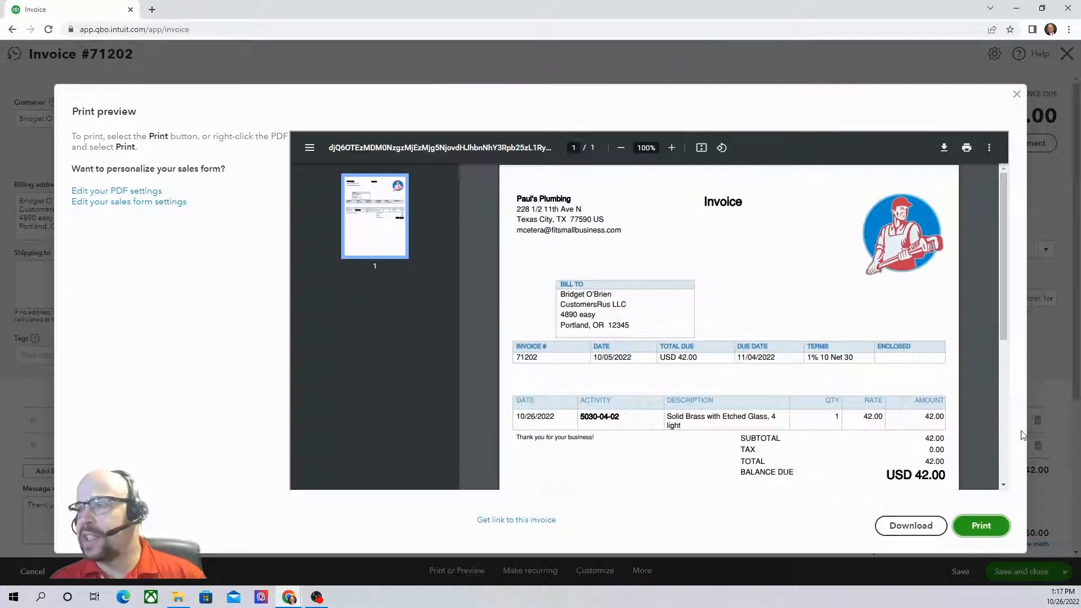
left_click(1017, 96)
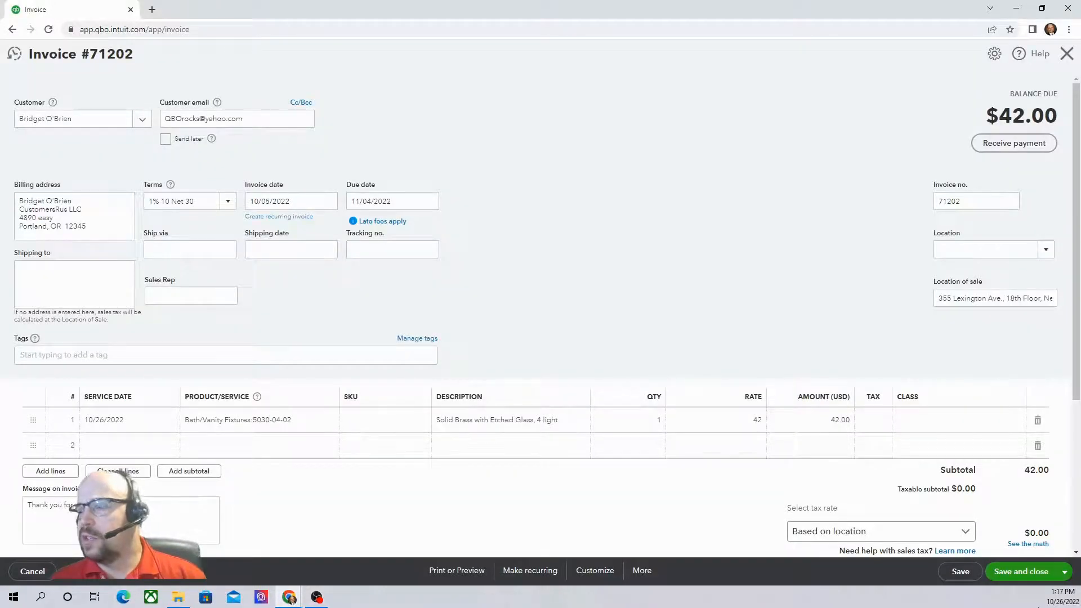
- Check the alternative save options for the invoice, and save and close it
left_click(1064, 575)
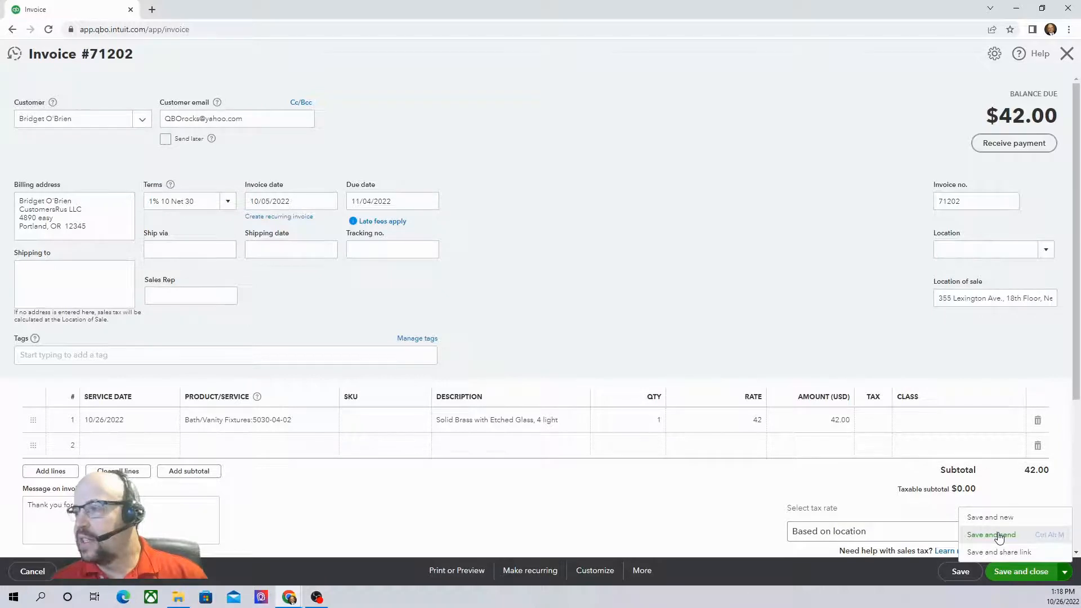
left_click(888, 573)
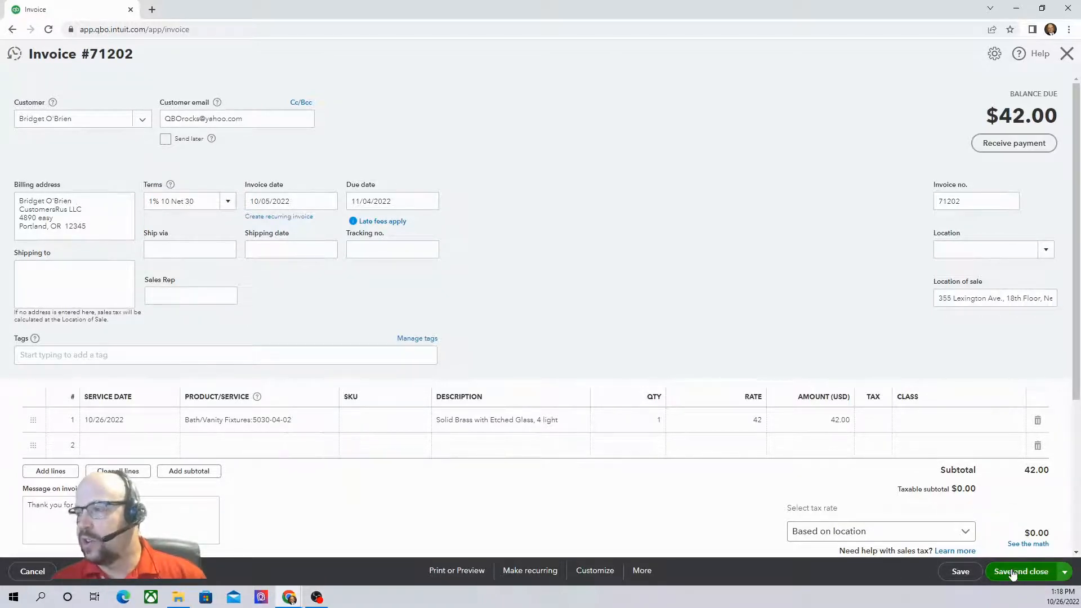
left_click(1012, 573)
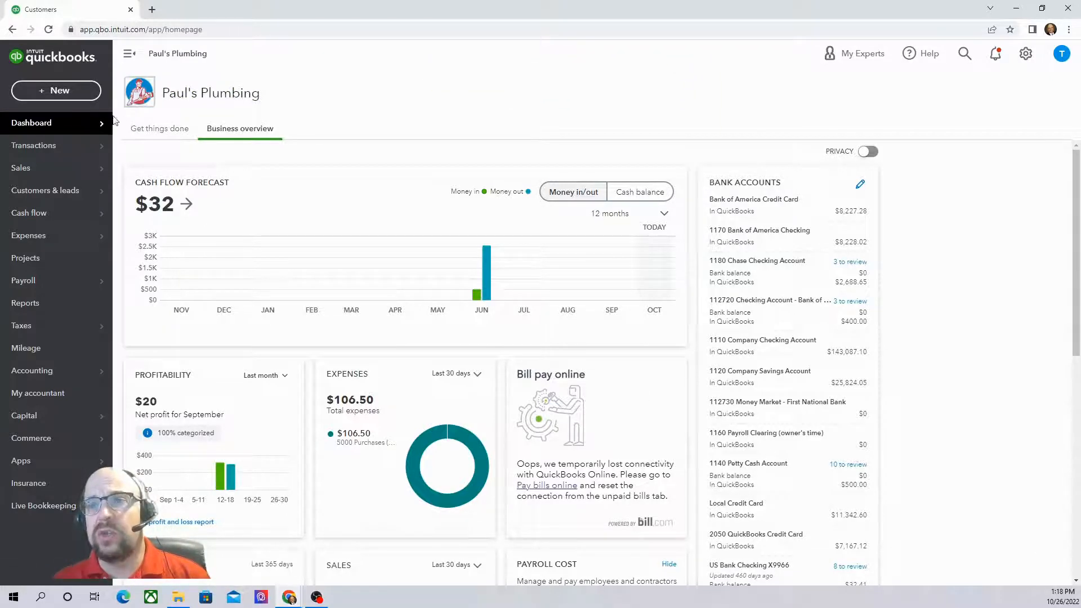
left_click(64, 90)
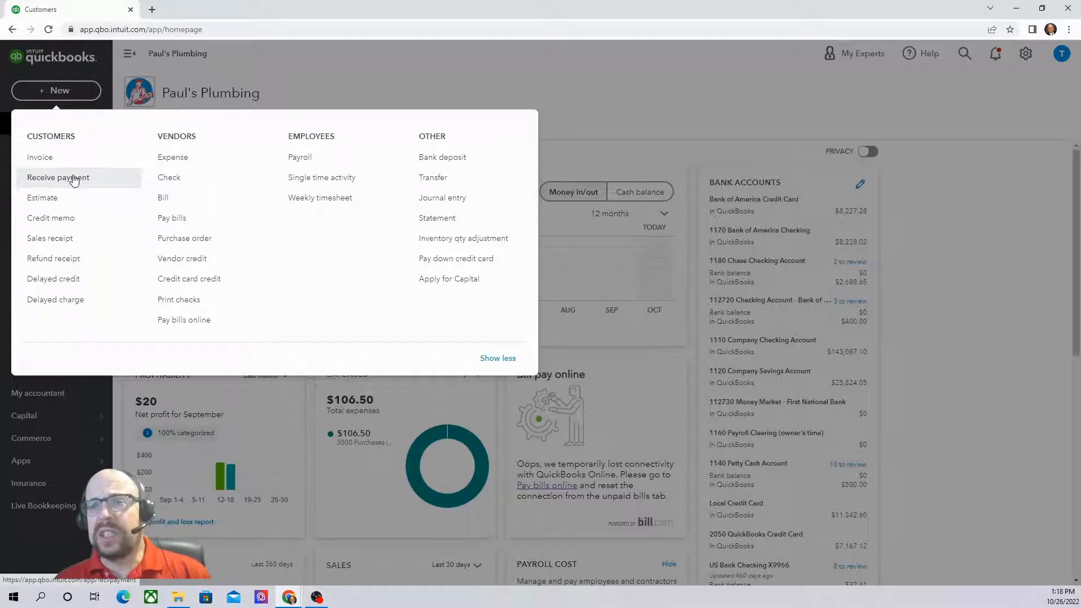
left_click(449, 71)
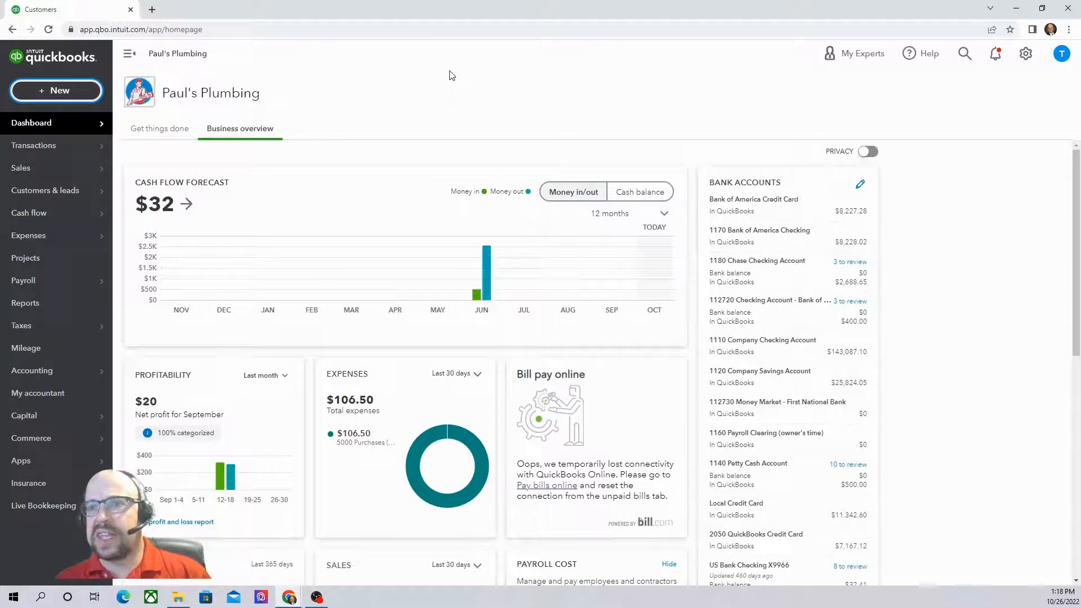
- Go to the Customers list under Sales and open the transaction list of the customer just invoiced
mouse_move(55, 135)
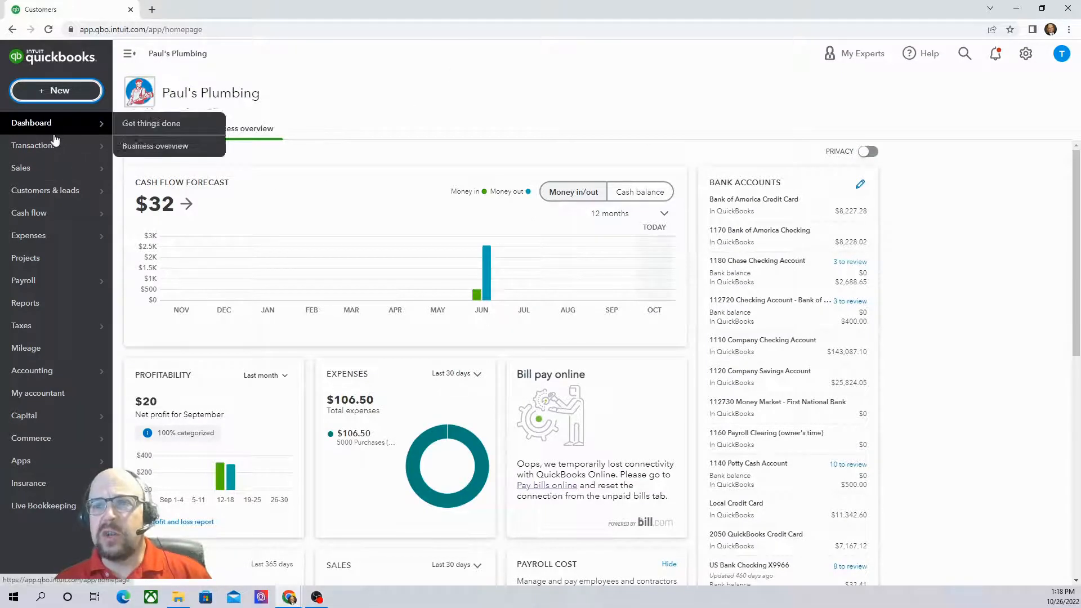
mouse_move(22, 168)
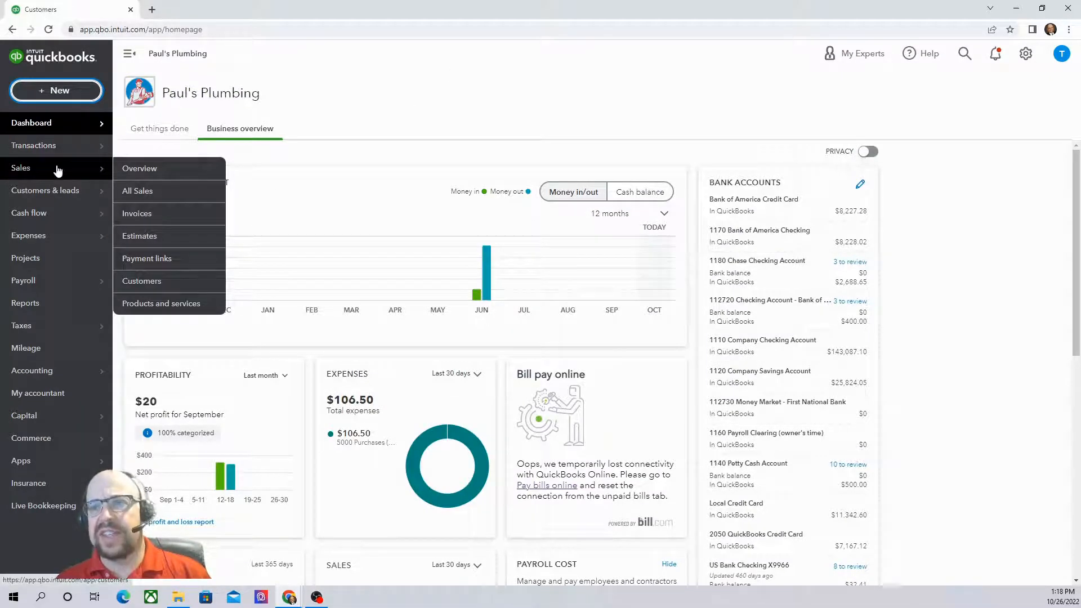
left_click(142, 281)
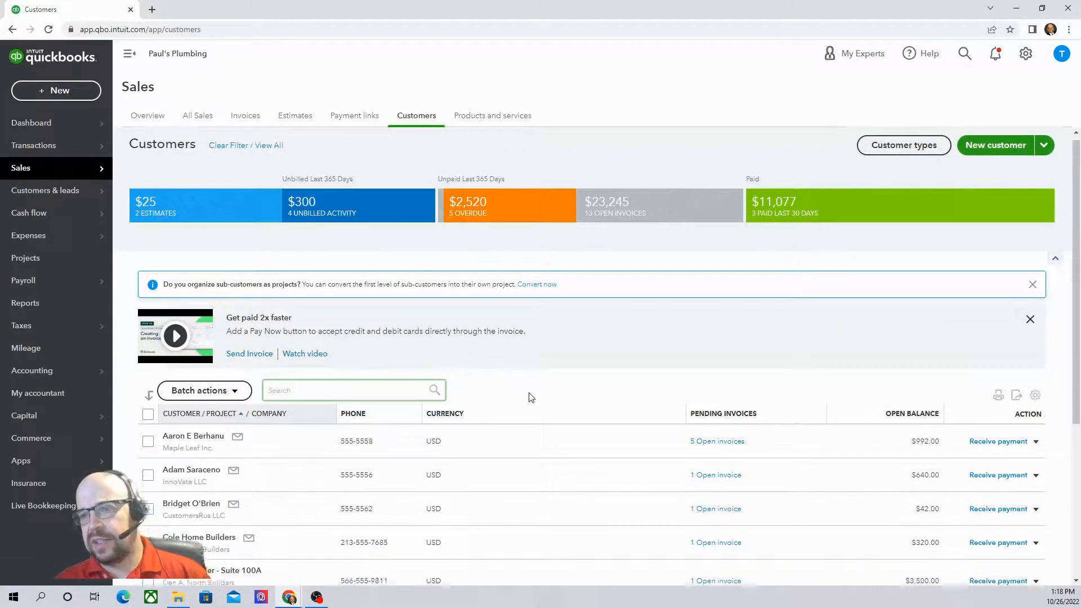
scroll(530, 397, "down", 1)
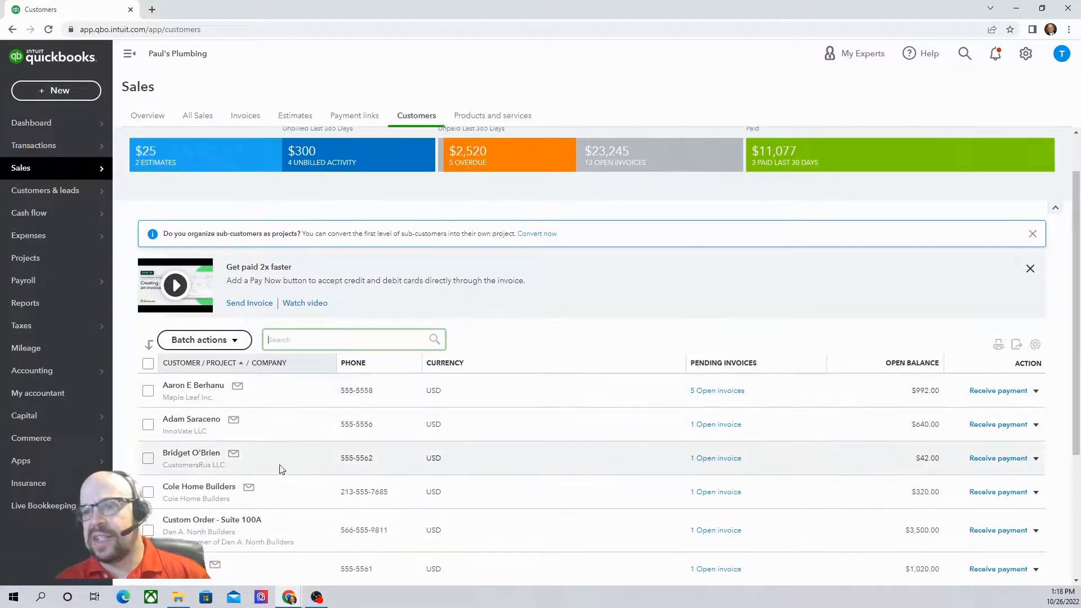
left_click(193, 455)
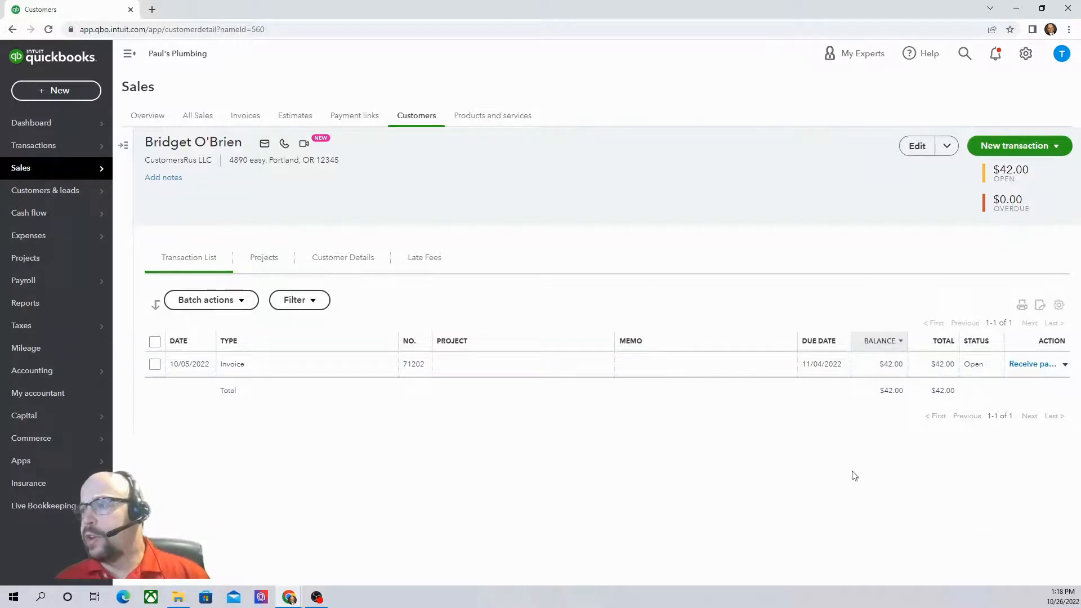
- Start receiving a payment for the customer's open invoice and set the payment method to Check
left_click(1032, 365)
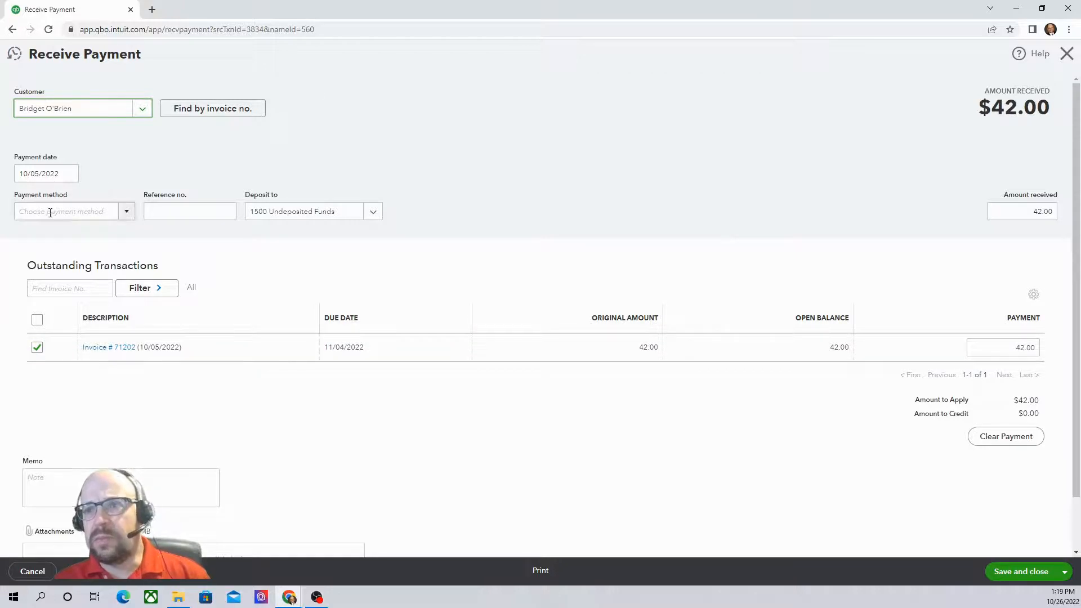
left_click(127, 212)
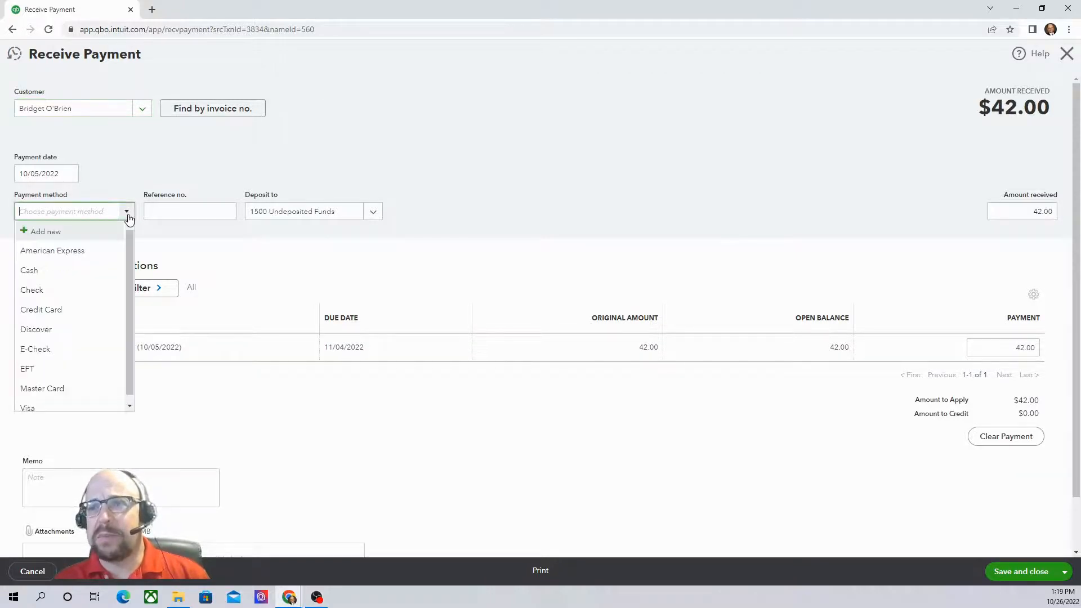
left_click(32, 290)
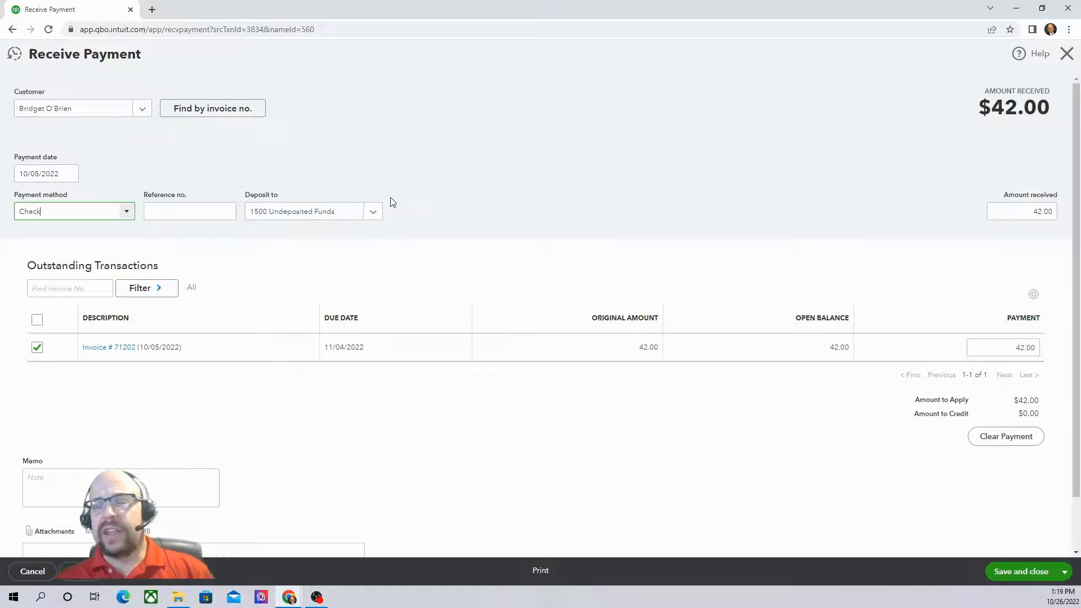
- Set the payment's deposit account to 1110 Company Checking Account
left_click(370, 214)
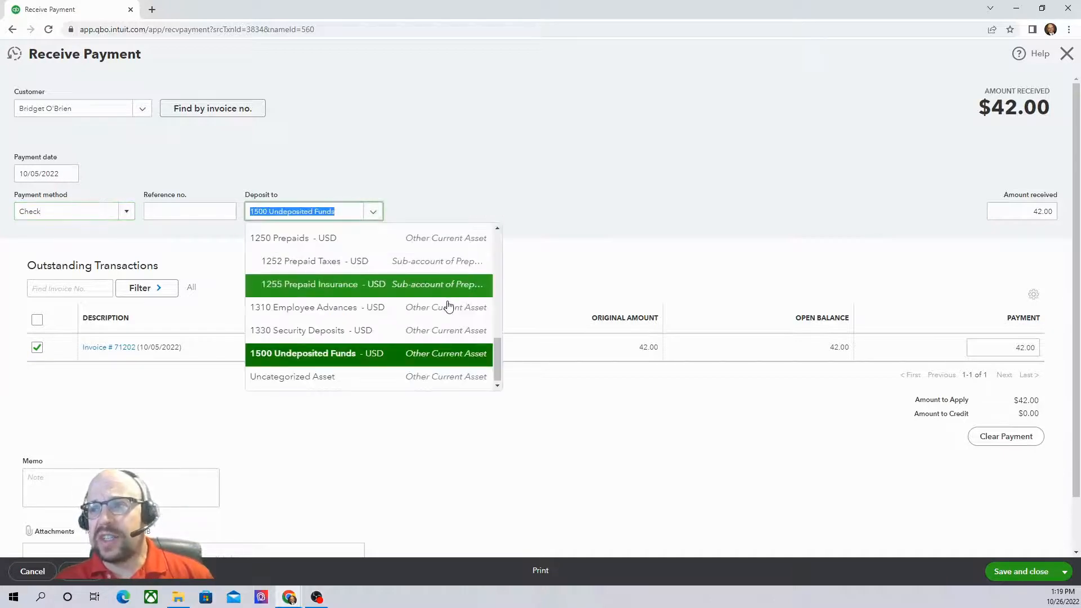
left_click_drag(497, 370, 499, 245)
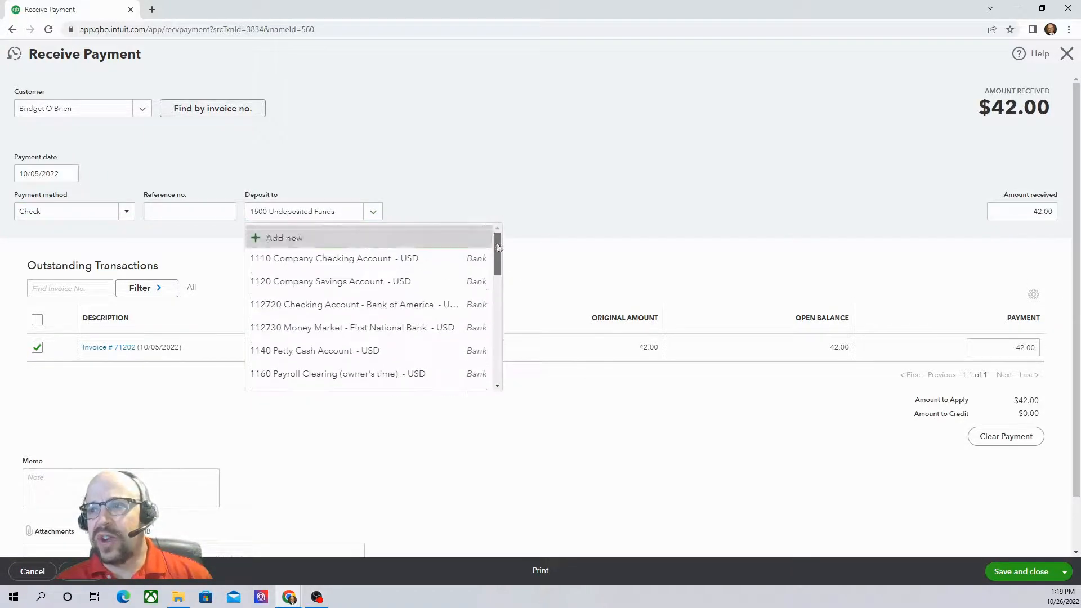
left_click(386, 263)
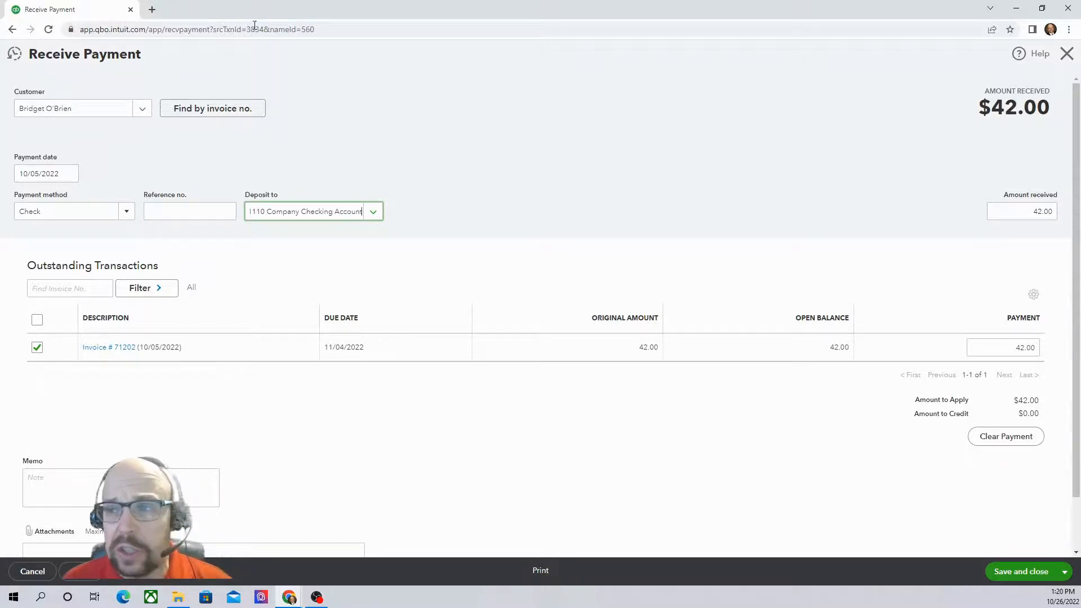
- Set the payment's deposit account to 1500 Undeposited Funds, and save and close the payment
left_click(374, 212)
scroll(372, 306, "down", 1)
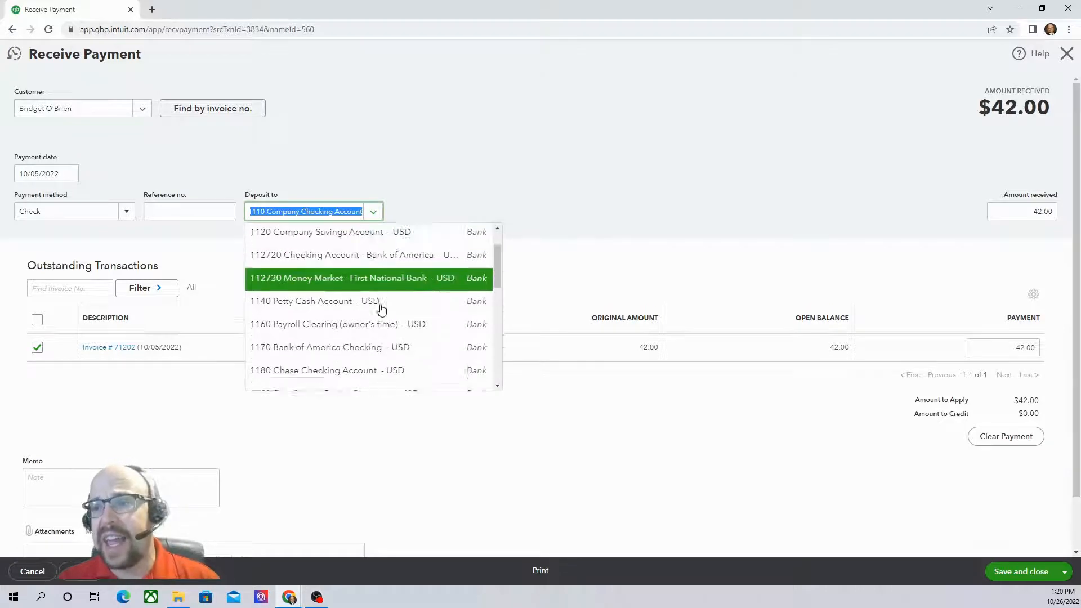
scroll(380, 307, "down", 2)
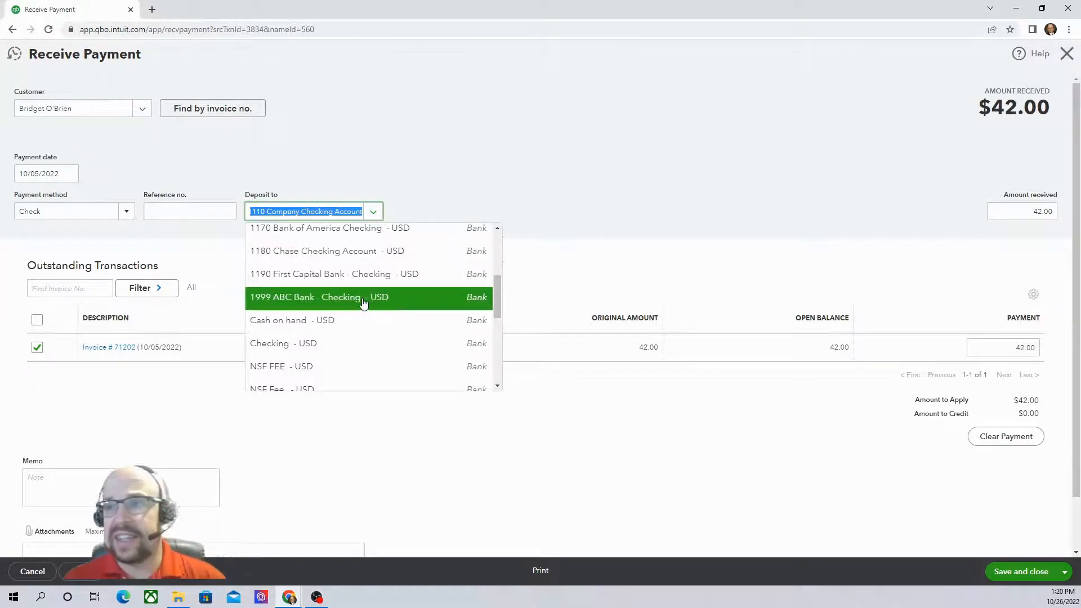
scroll(372, 314, "down", 3)
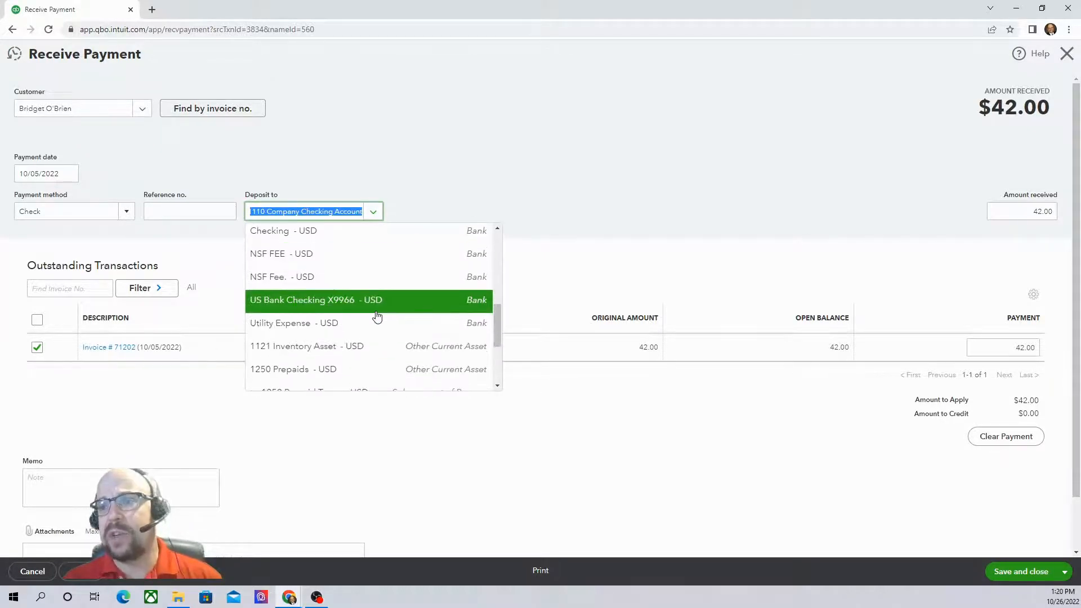
scroll(382, 315, "down", 2)
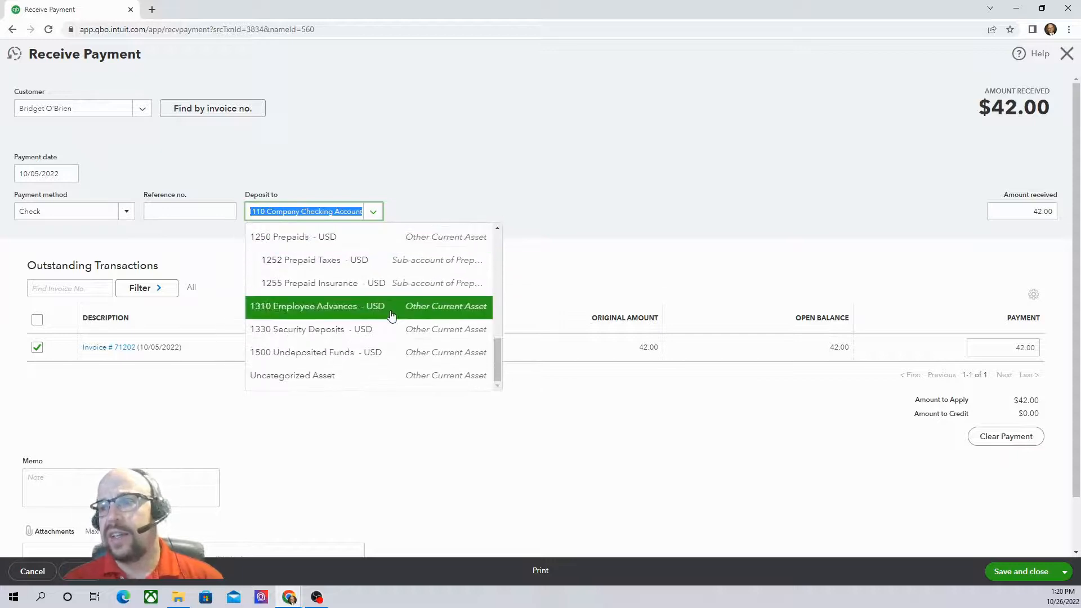
left_click(310, 354)
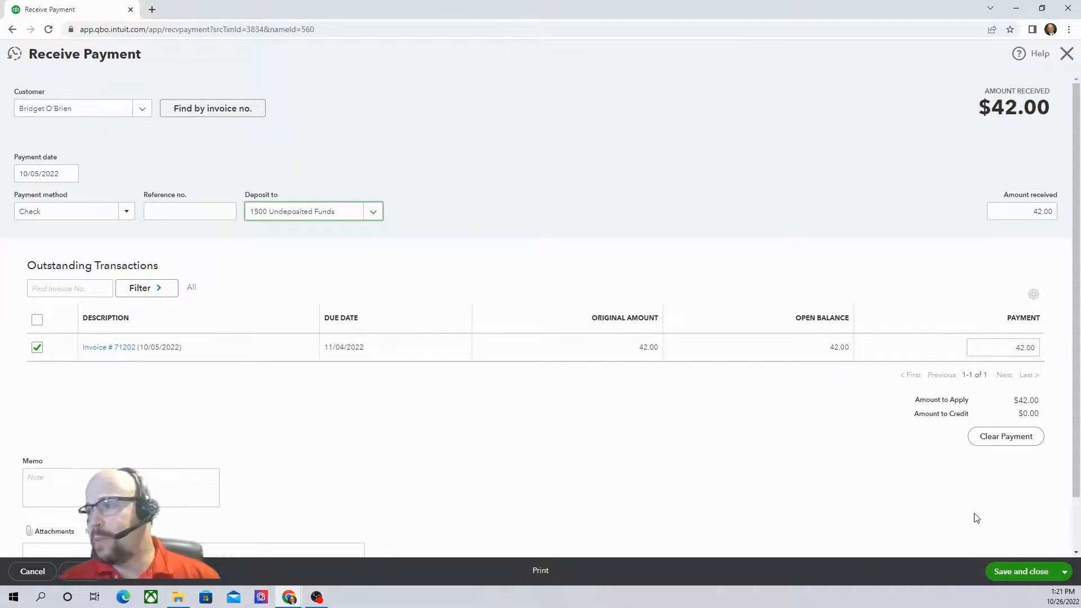
left_click(1020, 570)
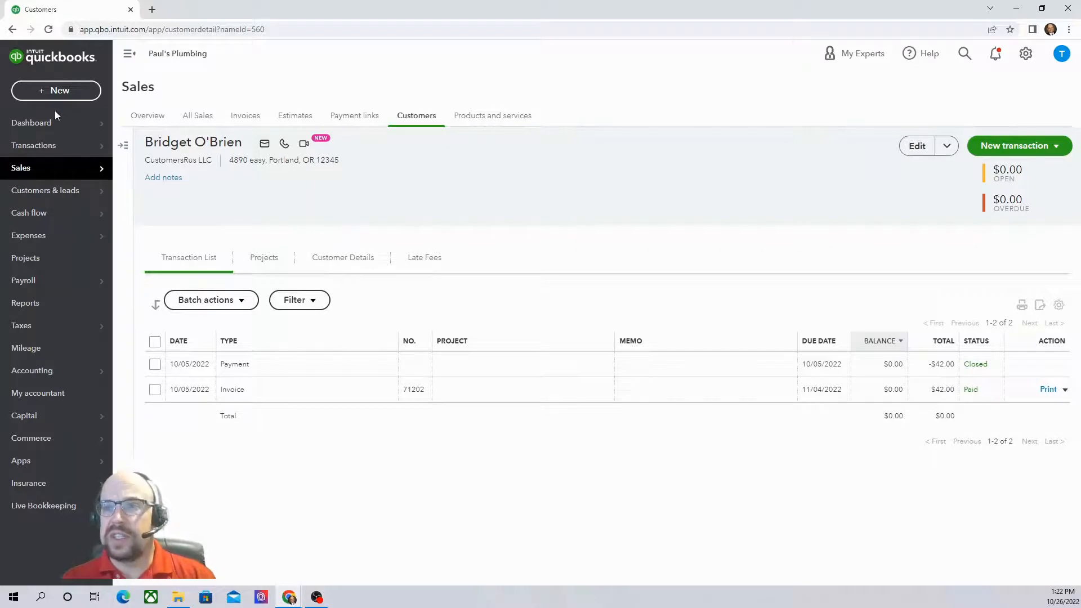
- Start a new sales receipt and choose the customer from RDP Inc
left_click(52, 92)
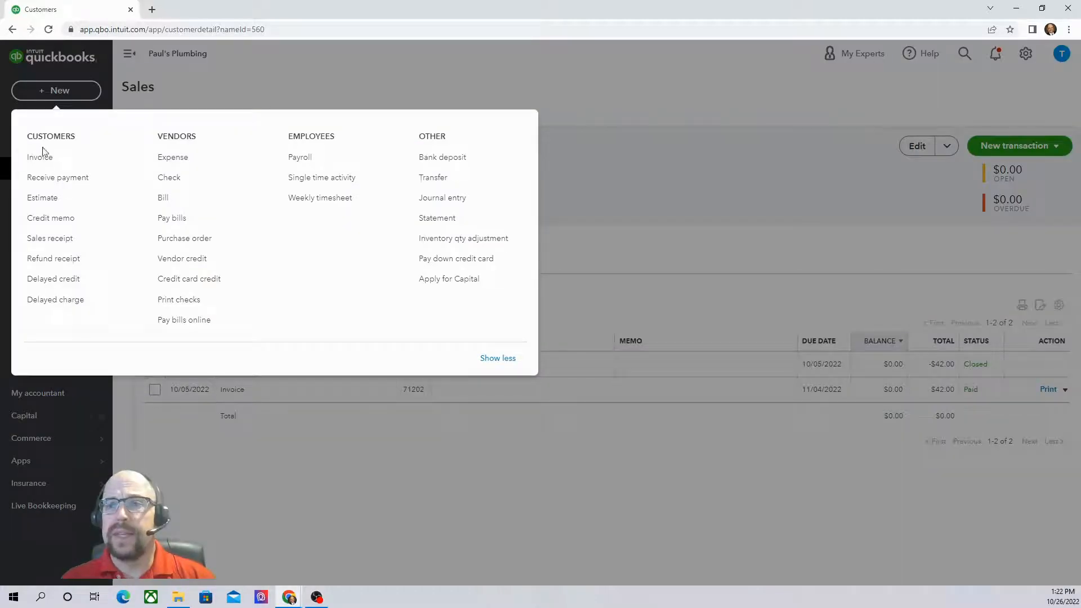
left_click(46, 241)
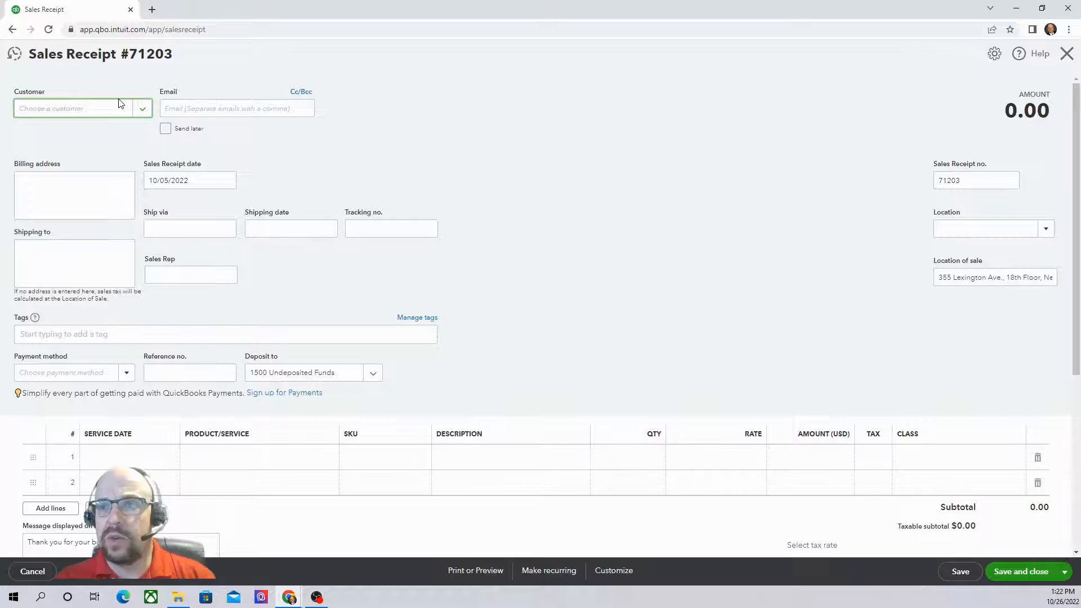
left_click(142, 110)
scroll(145, 163, "down", 5)
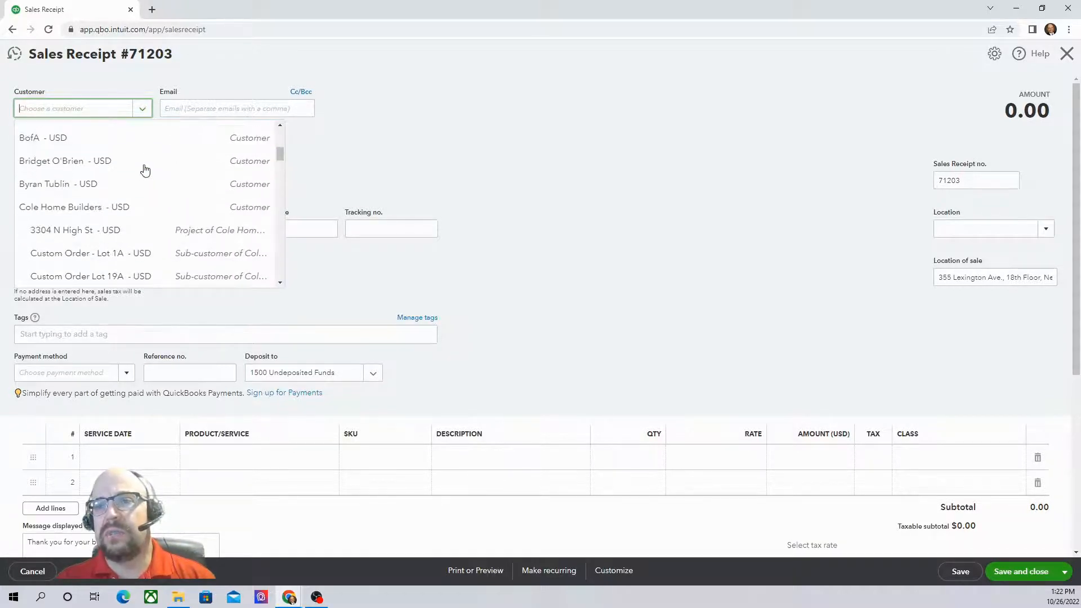
left_click(56, 186)
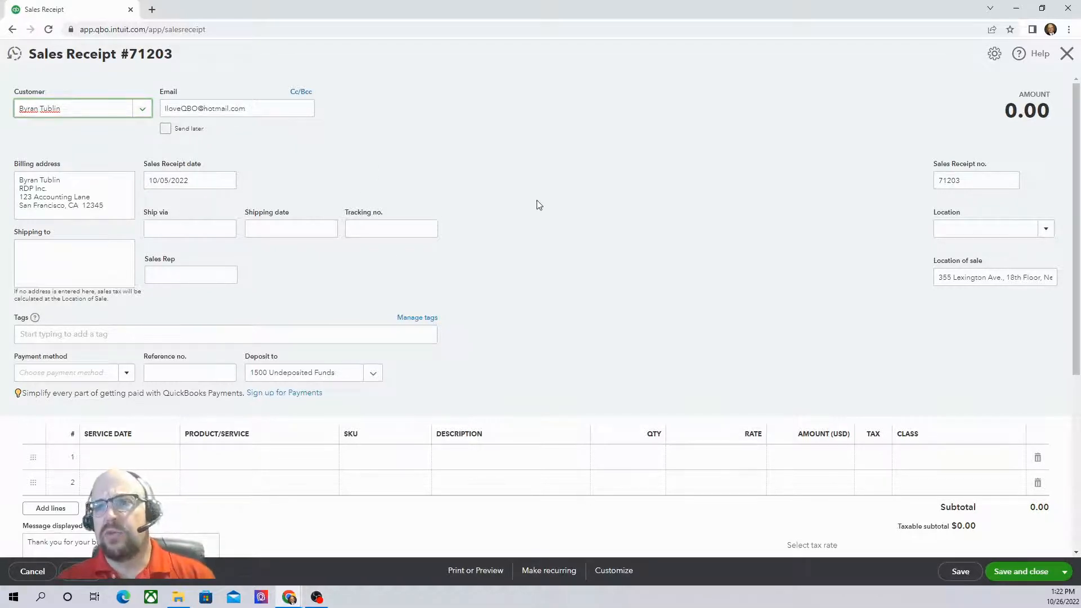
- Set the sales receipt's payment method to Check
scroll(536, 195, "down", 1)
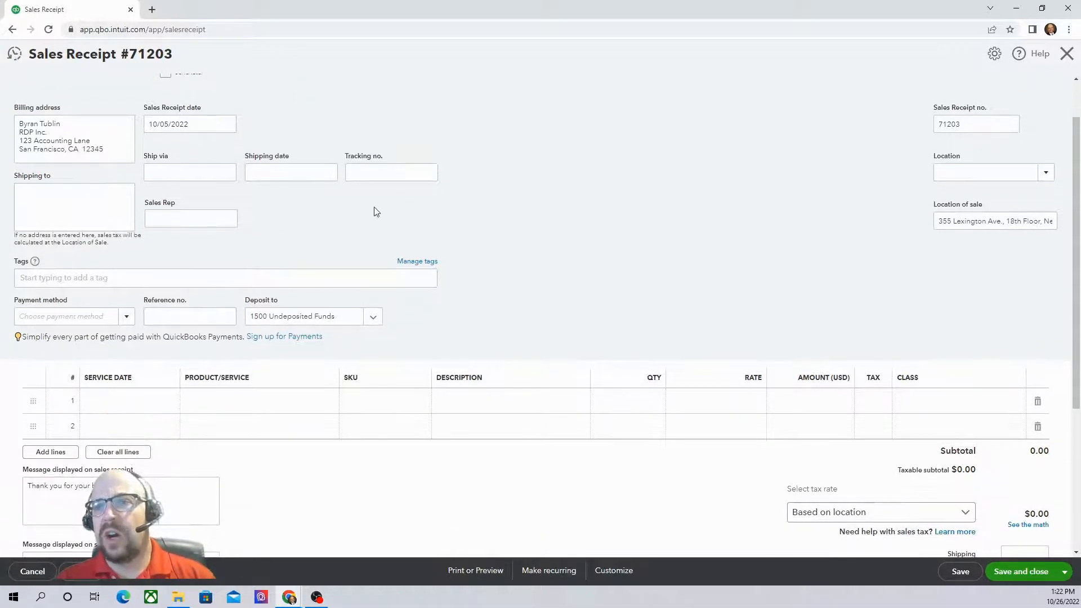
scroll(374, 207, "down", 1)
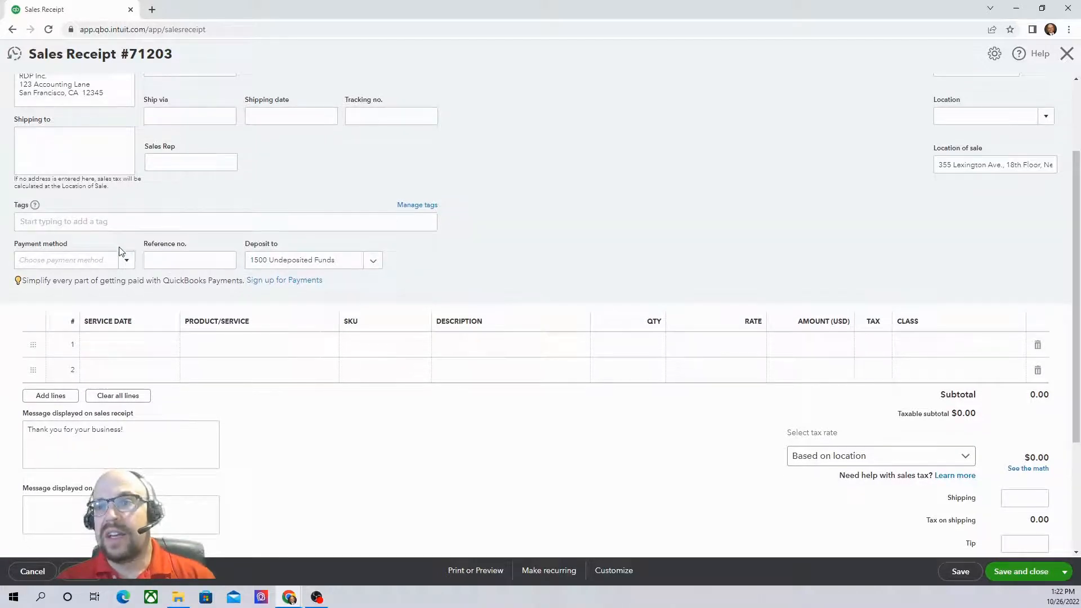
left_click(129, 264)
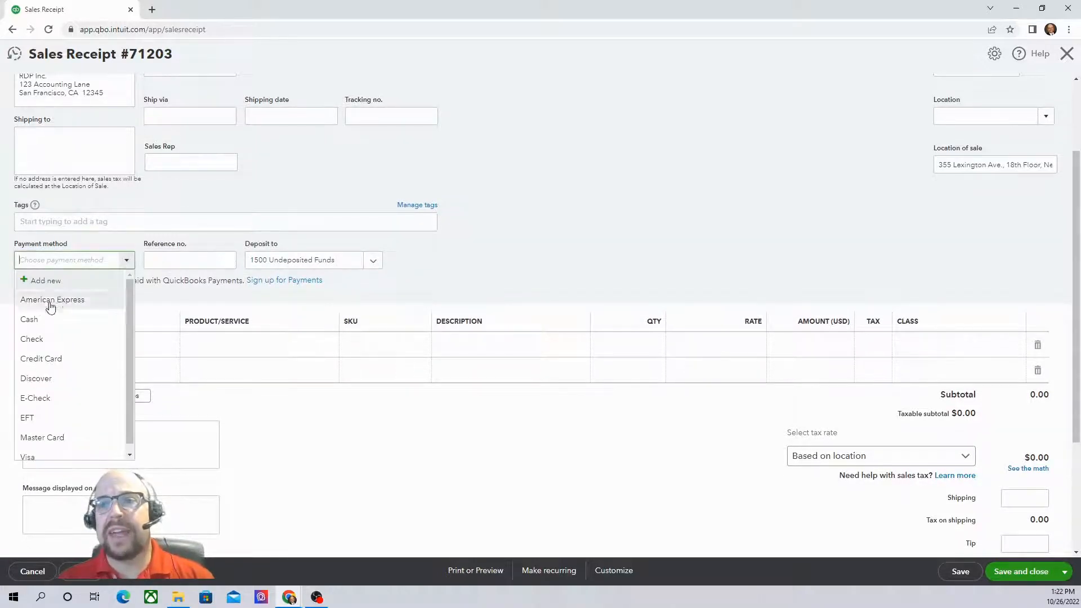
left_click(38, 340)
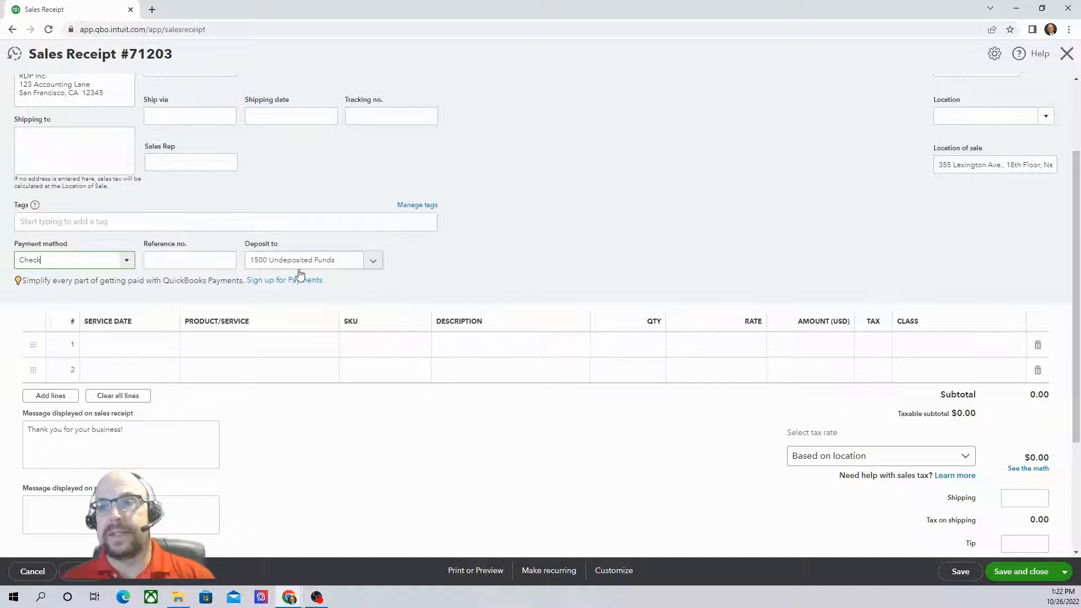
- Fill the sales receipt's first line with service date 10/26/2022 and the Bathroom Sink product
left_click(111, 342)
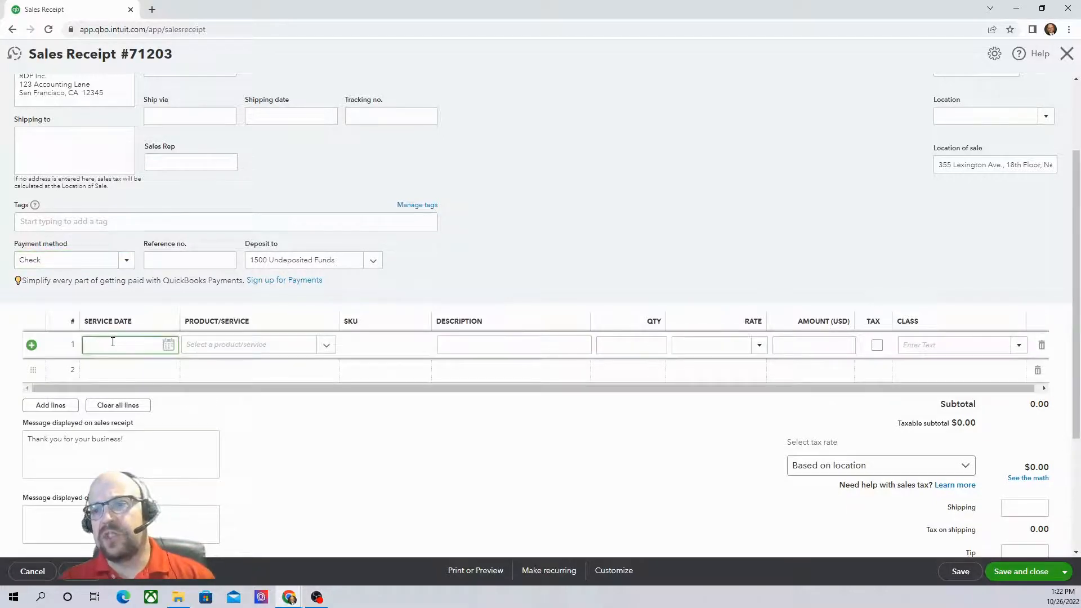
left_click(168, 345)
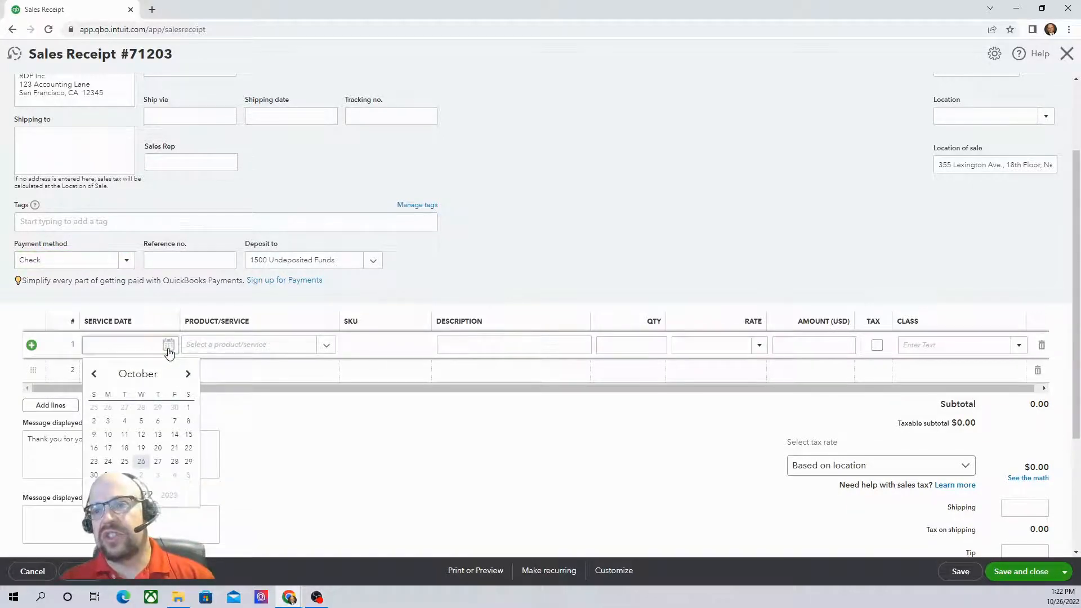
left_click(142, 462)
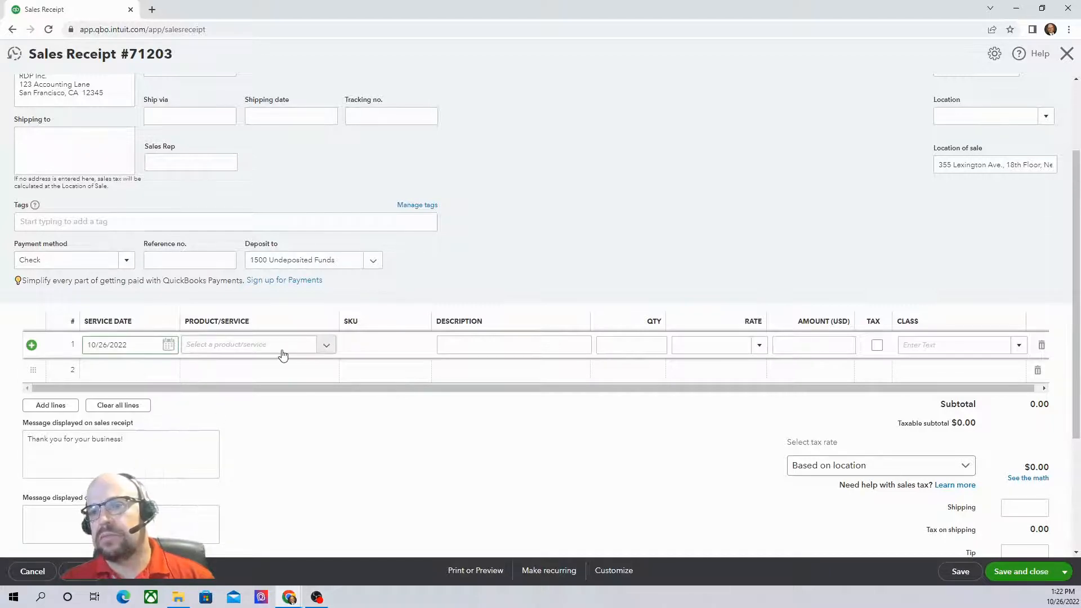
left_click(245, 352)
scroll(393, 447, "down", 5)
scroll(393, 447, "down", 2)
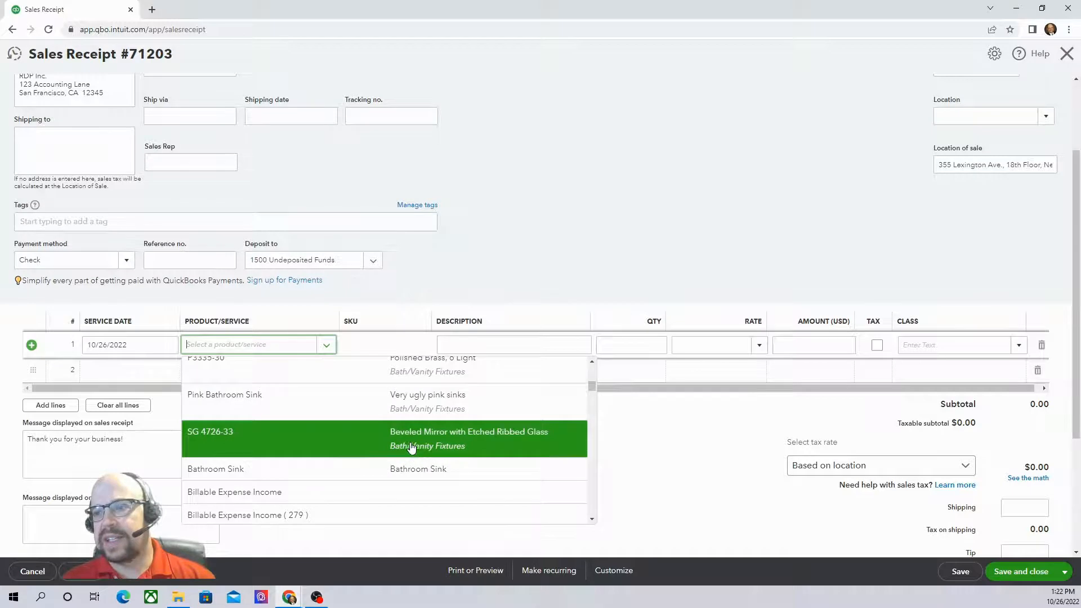
left_click(414, 475)
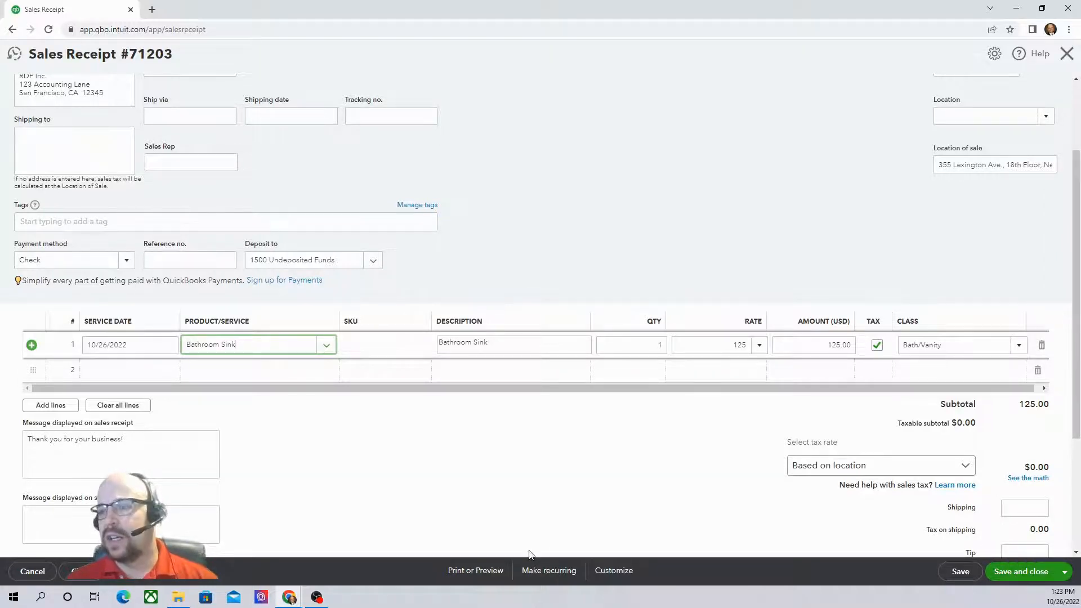
- Review the print preview of the sales receipt, close it, and save and close the receipt
left_click(469, 571)
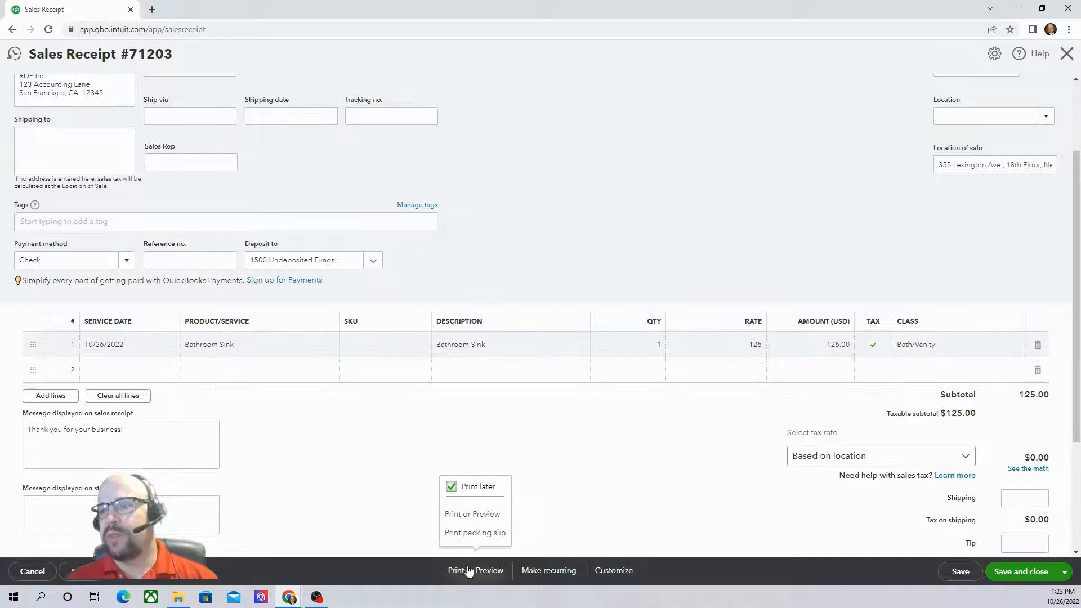
left_click(484, 514)
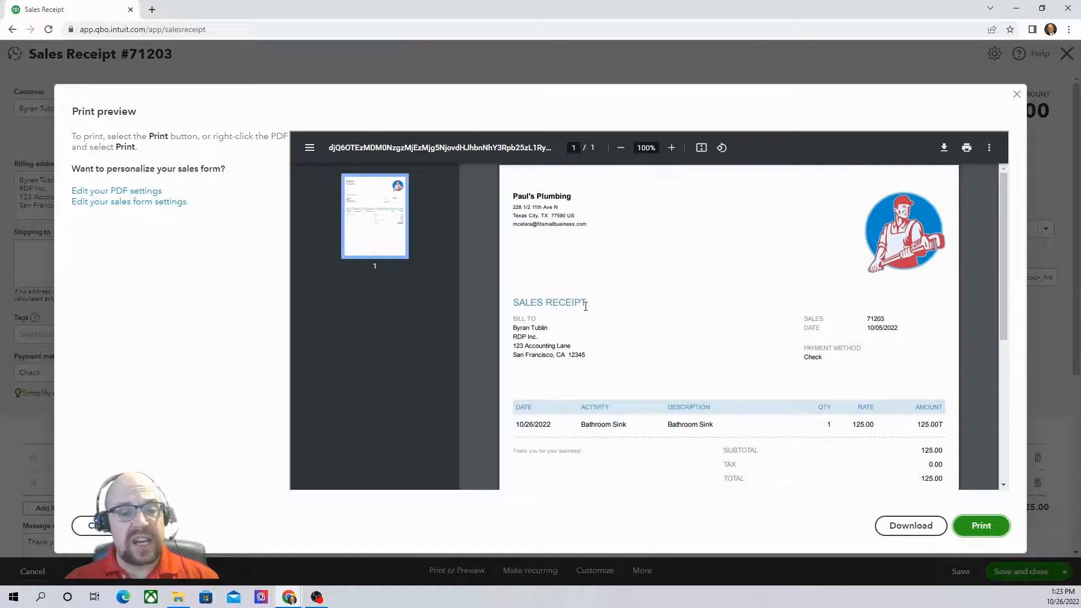
scroll(625, 307, "down", 3)
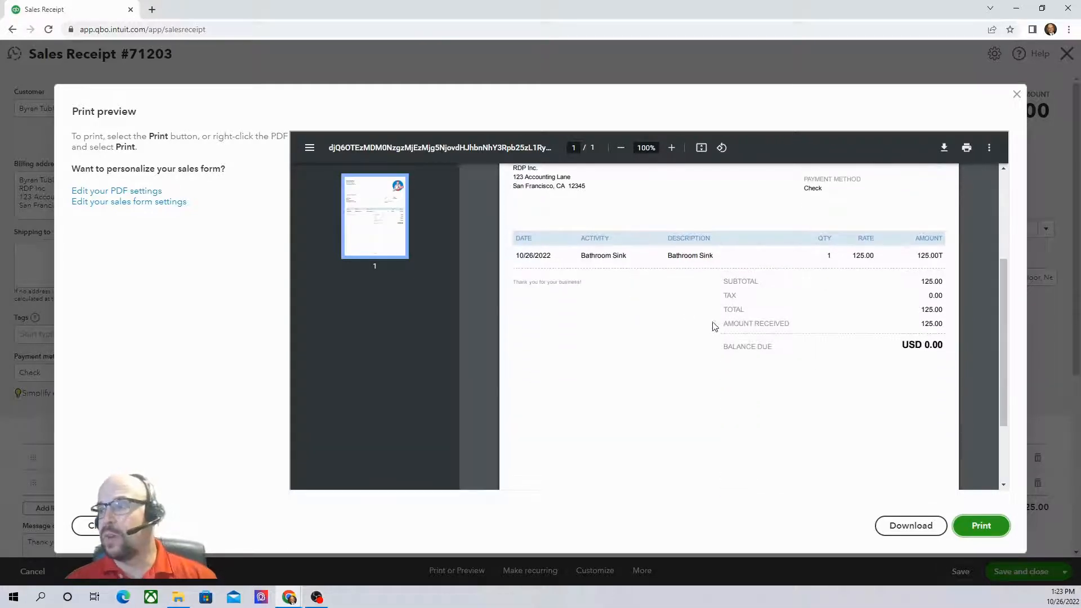
scroll(766, 358, "up", 3)
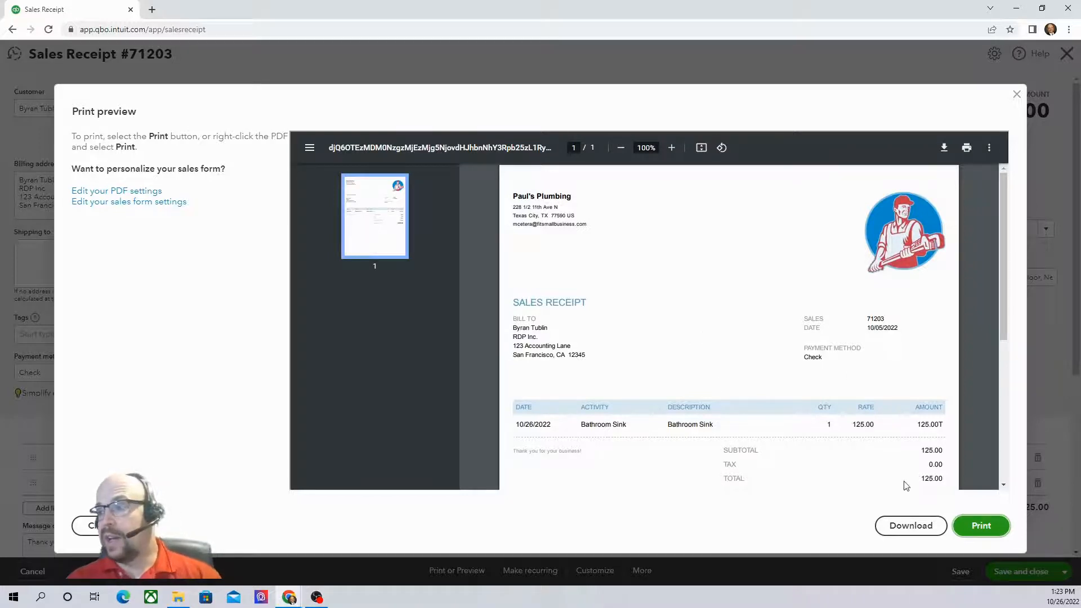
left_click(1017, 94)
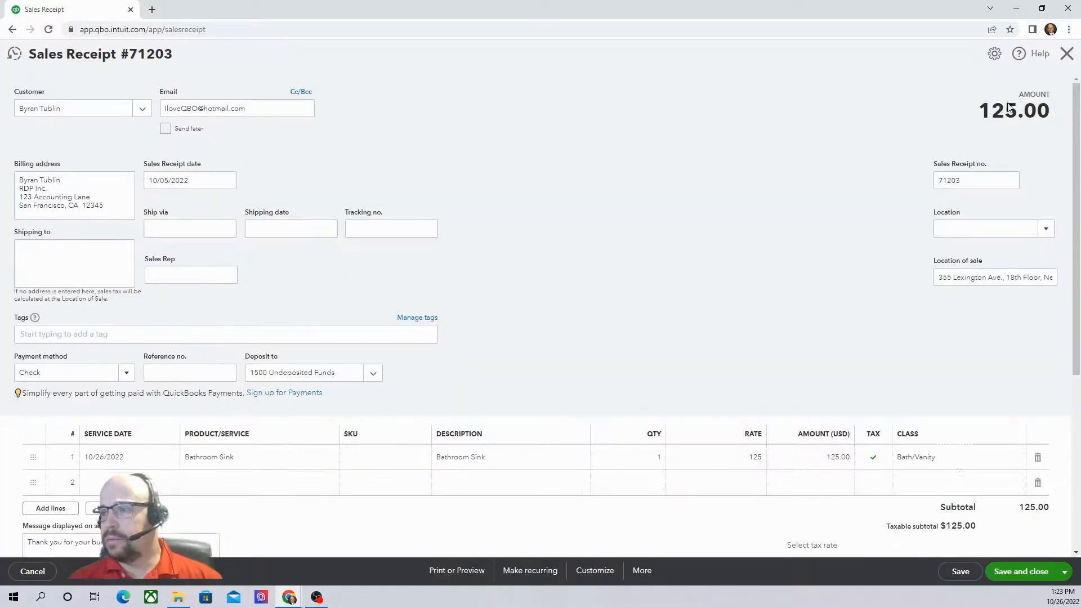
left_click(1021, 572)
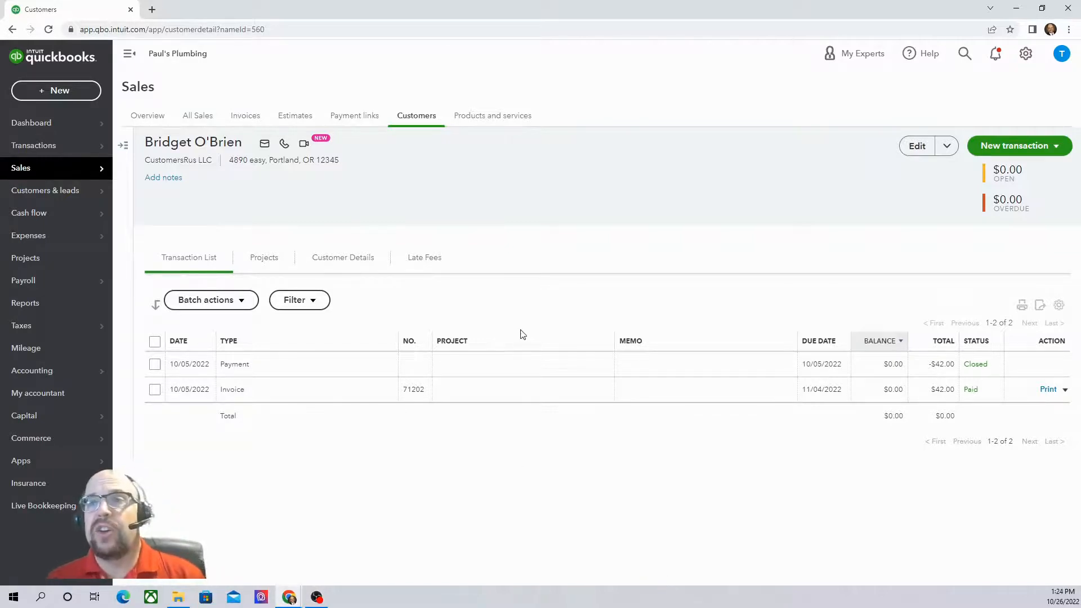
- Create a bank deposit that includes both the 42.00 payment and the 125.00 sales receipt, and save and close it
left_click(42, 95)
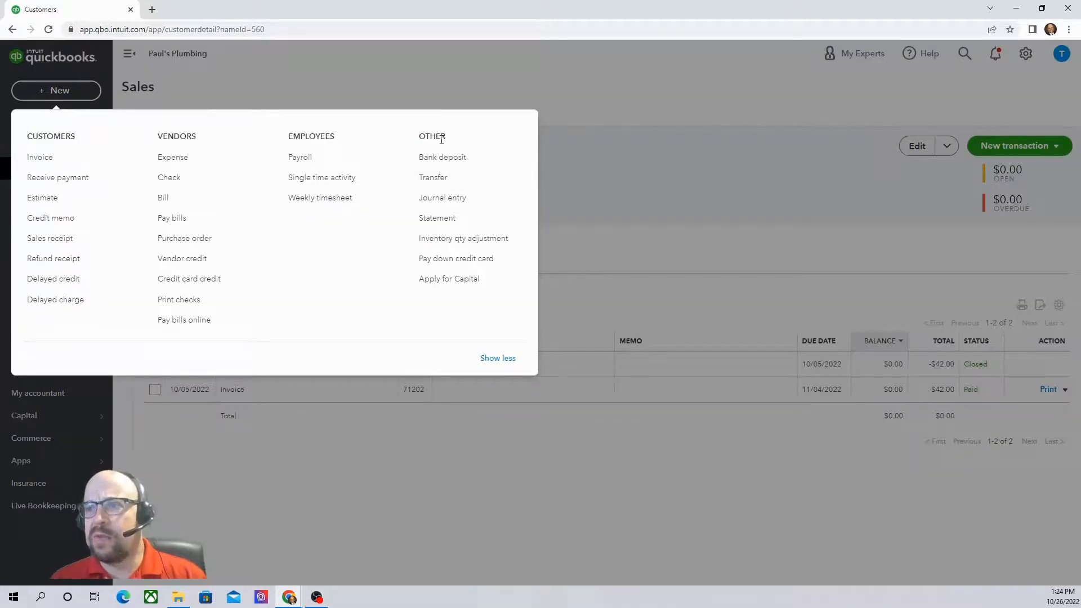
left_click(450, 160)
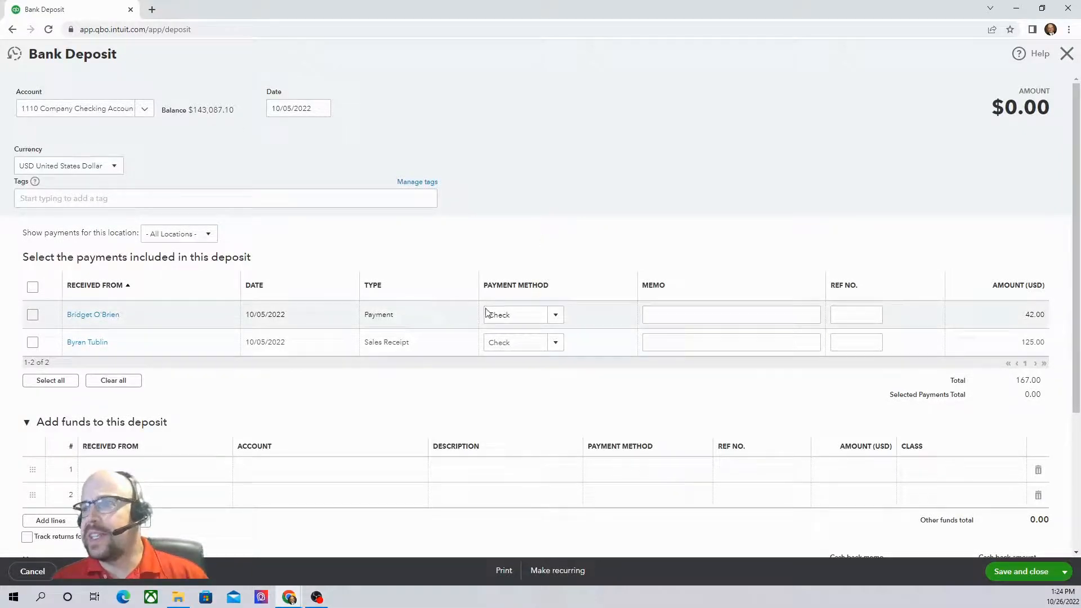
left_click(32, 316)
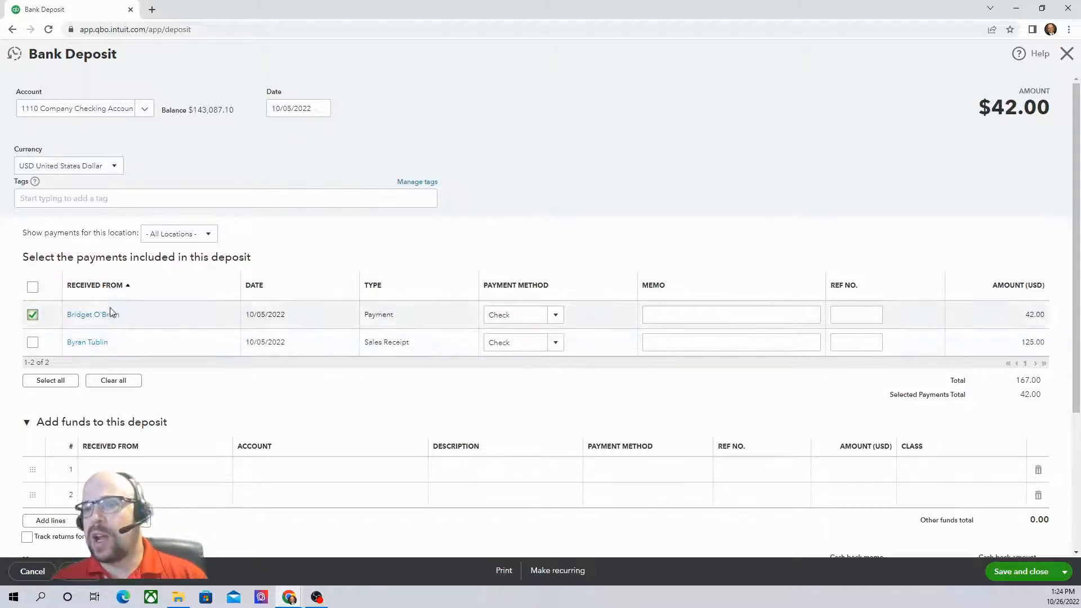
left_click(33, 345)
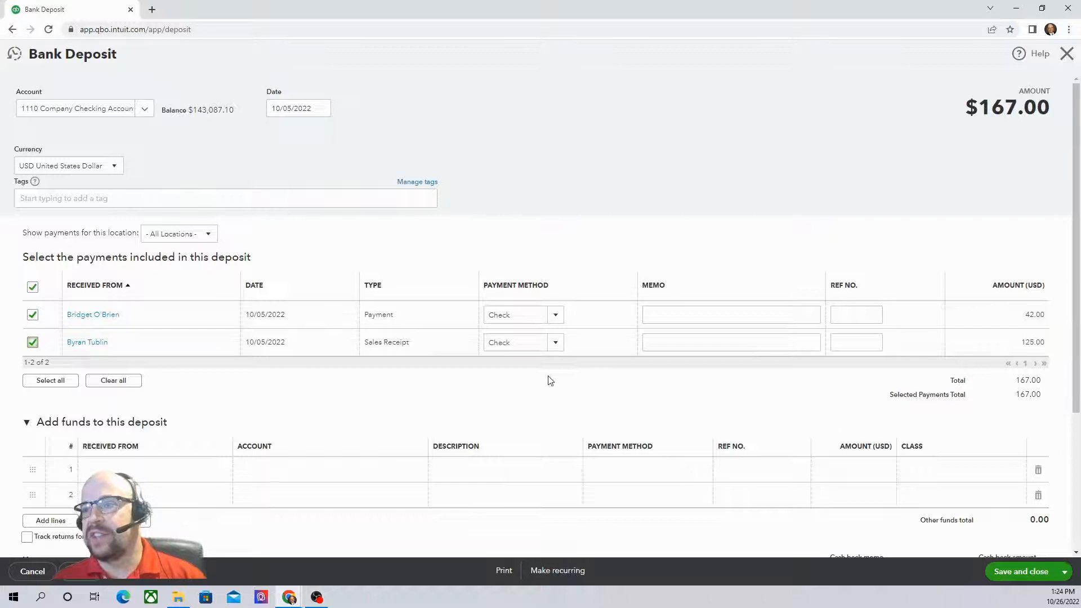
scroll(535, 379, "down", 1)
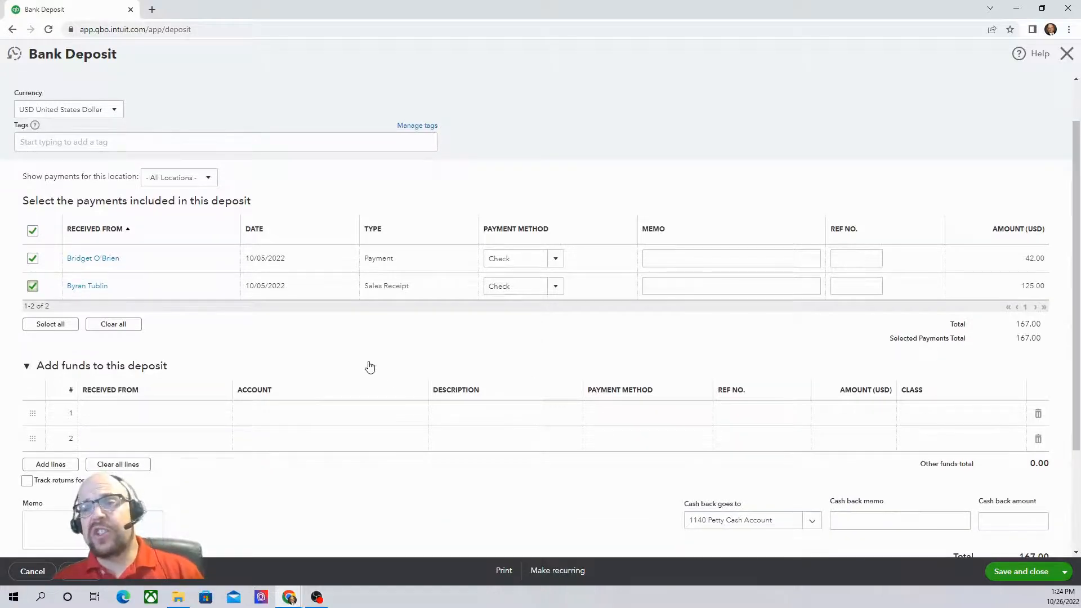
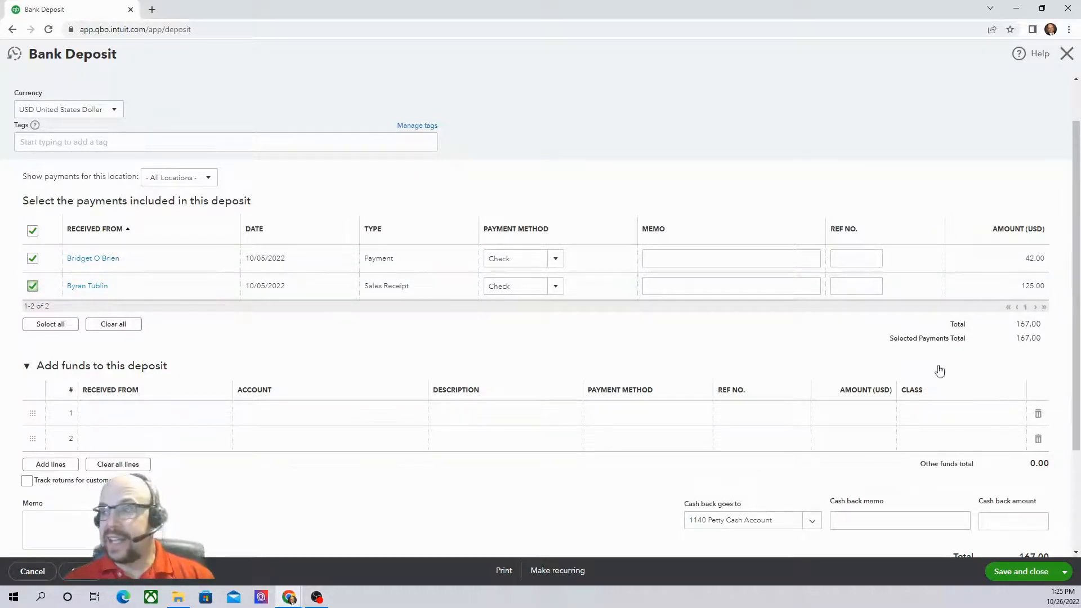
left_click(1023, 571)
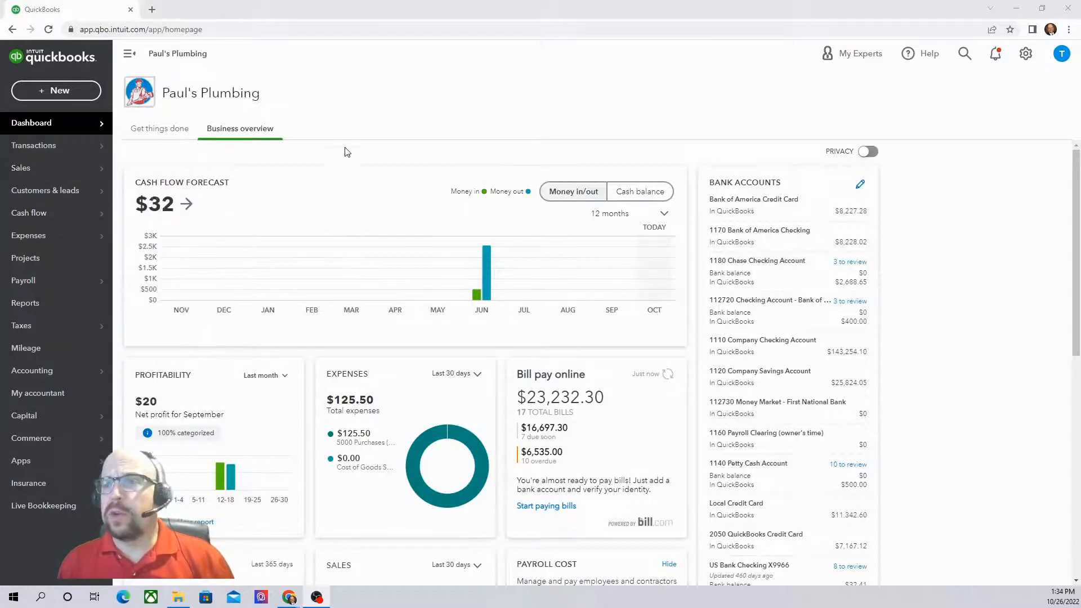
- Start a new bill for vendor 123 Plumbing Supplies and delete its prefilled 6130 Car/Truck Expense category line
left_click(38, 93)
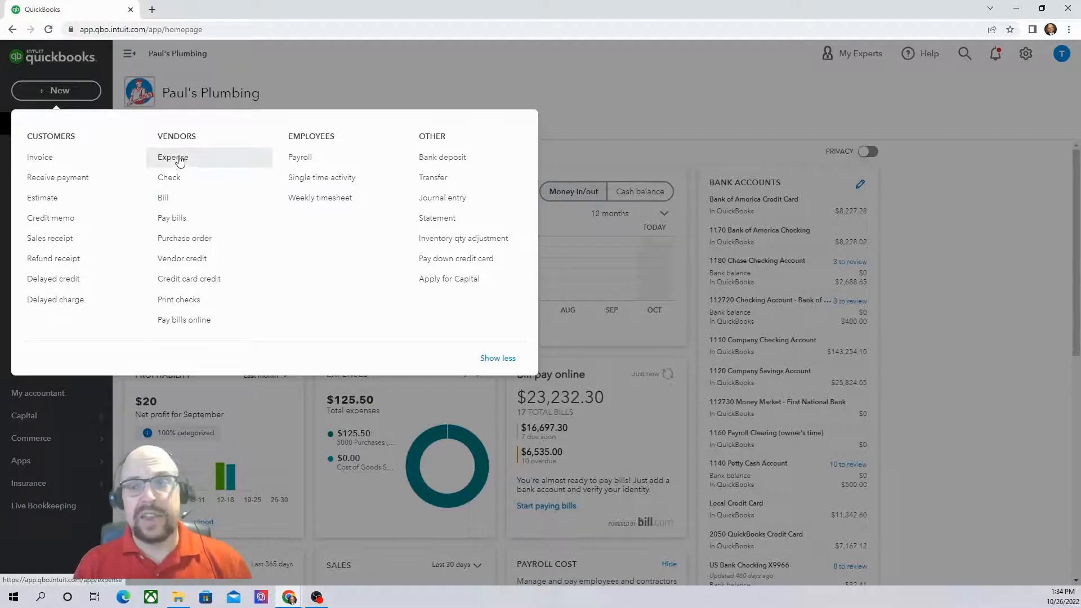
left_click(167, 201)
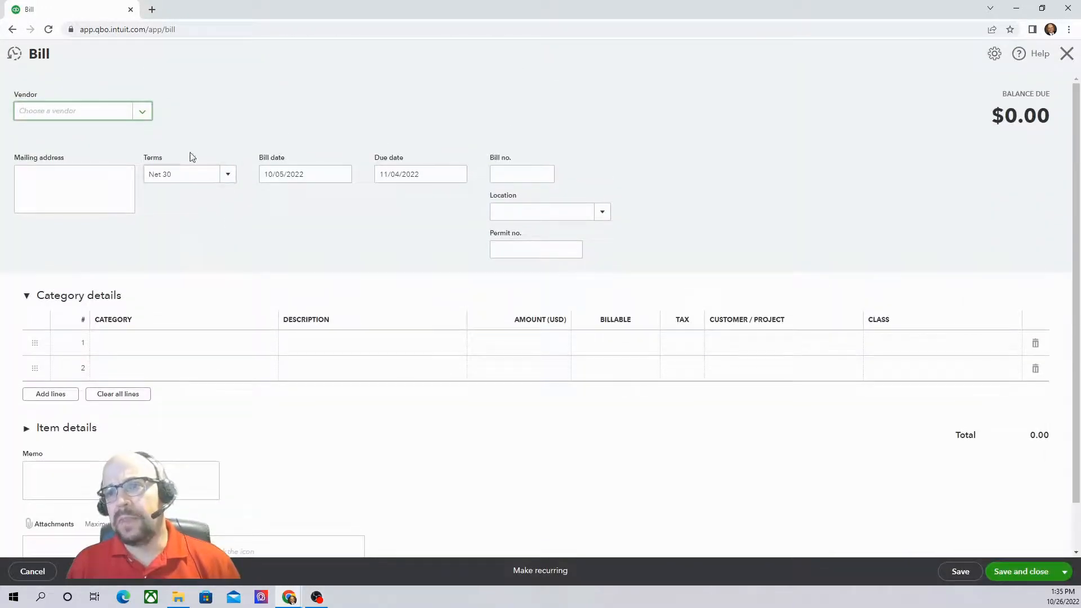
left_click(142, 116)
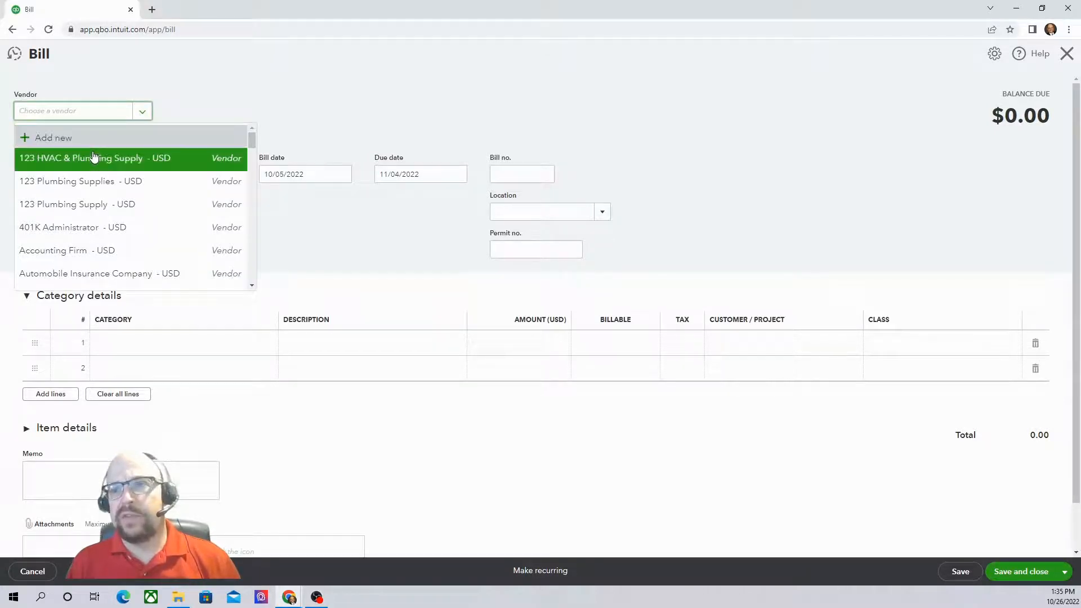
left_click(86, 188)
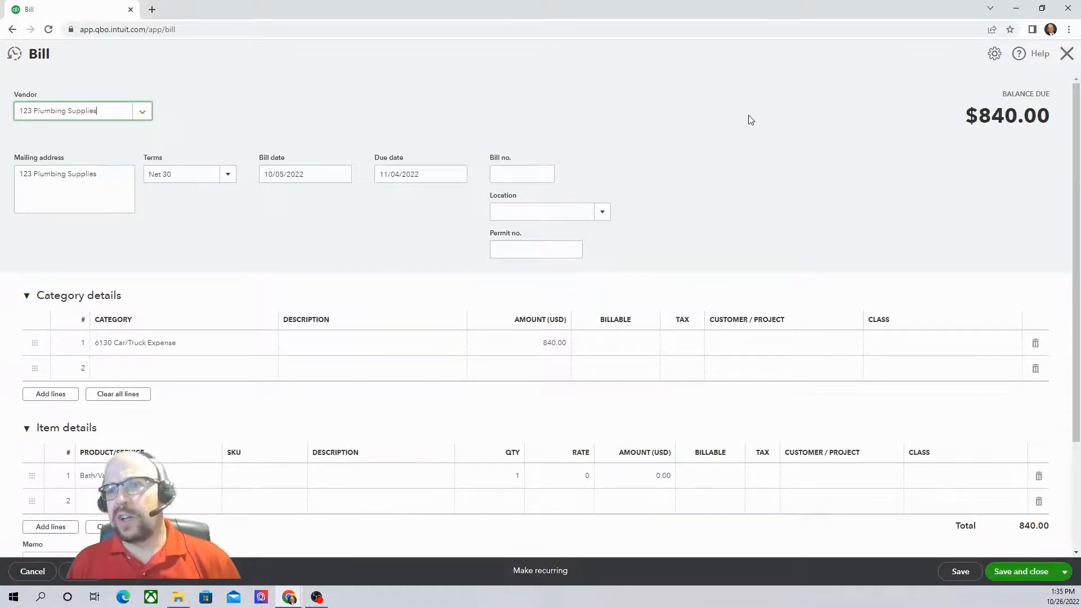
scroll(748, 116, "down", 1)
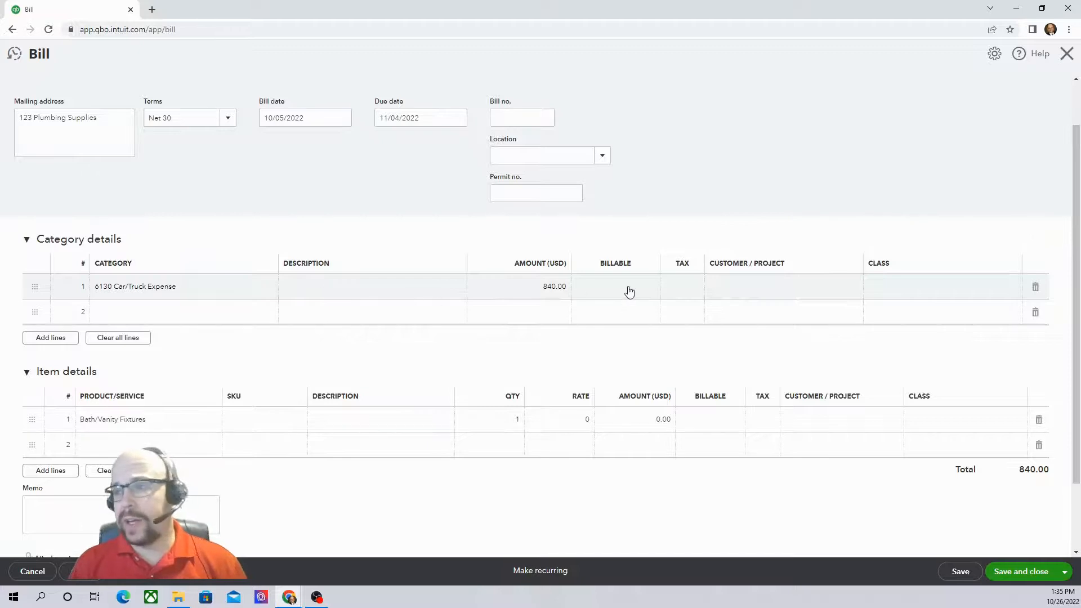
left_click(1035, 289)
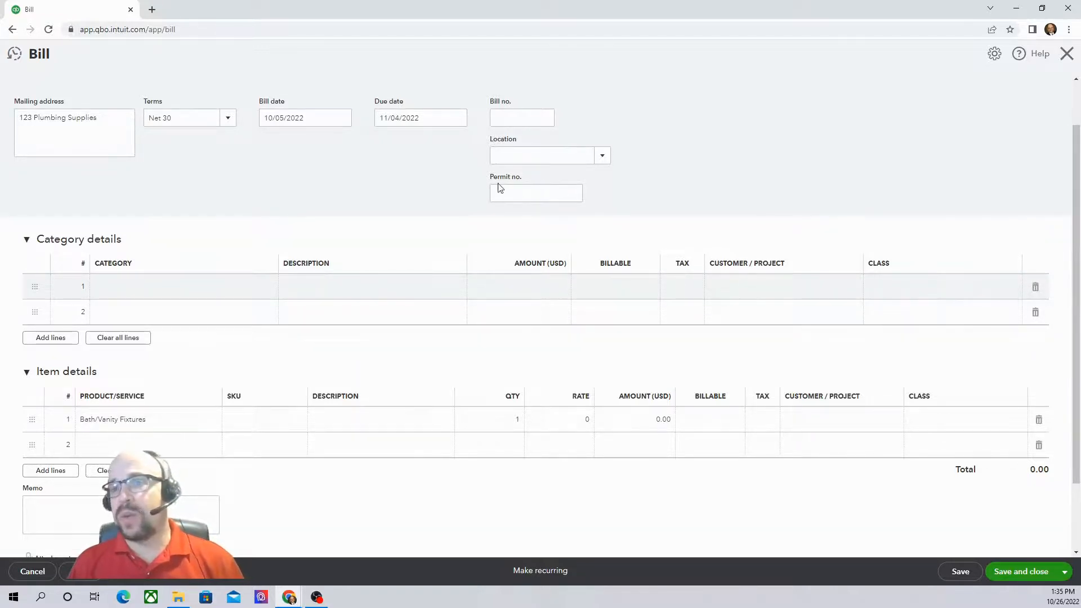
- Set the product on the bill's first item line to SG 4726-33, the beveled mirror under Bath/Vanity Fixtures
scroll(328, 230, "down", 2)
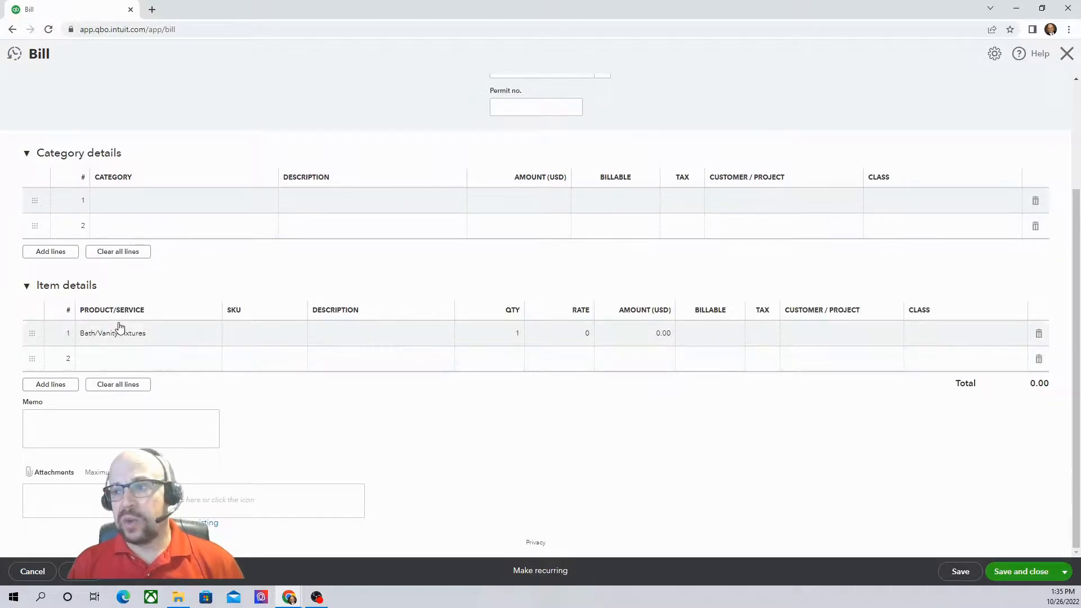
left_click(129, 336)
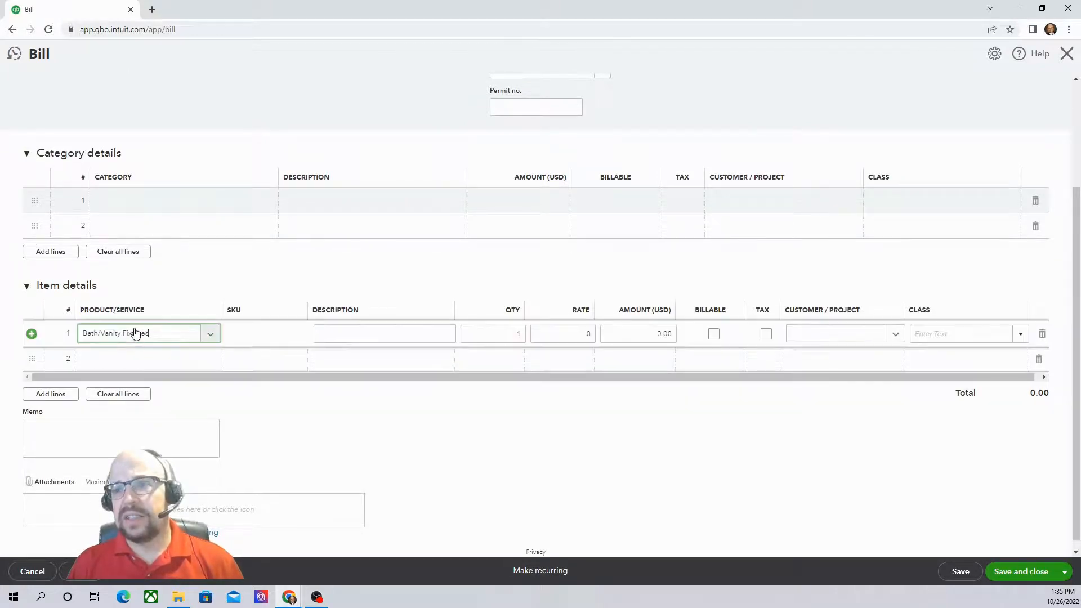
left_click(210, 333)
scroll(248, 383, "down", 5)
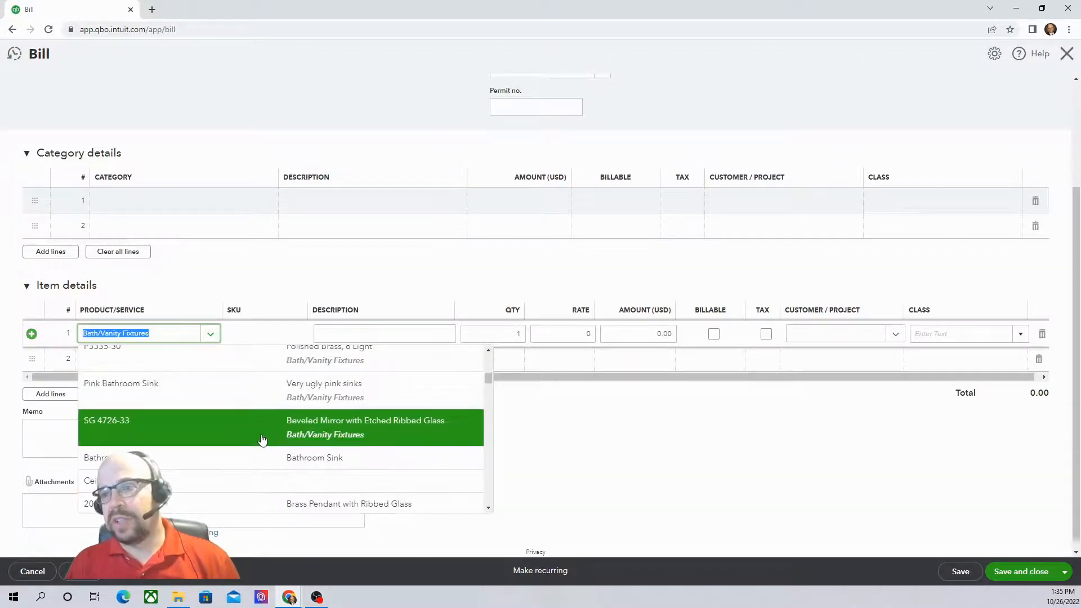
left_click(324, 458)
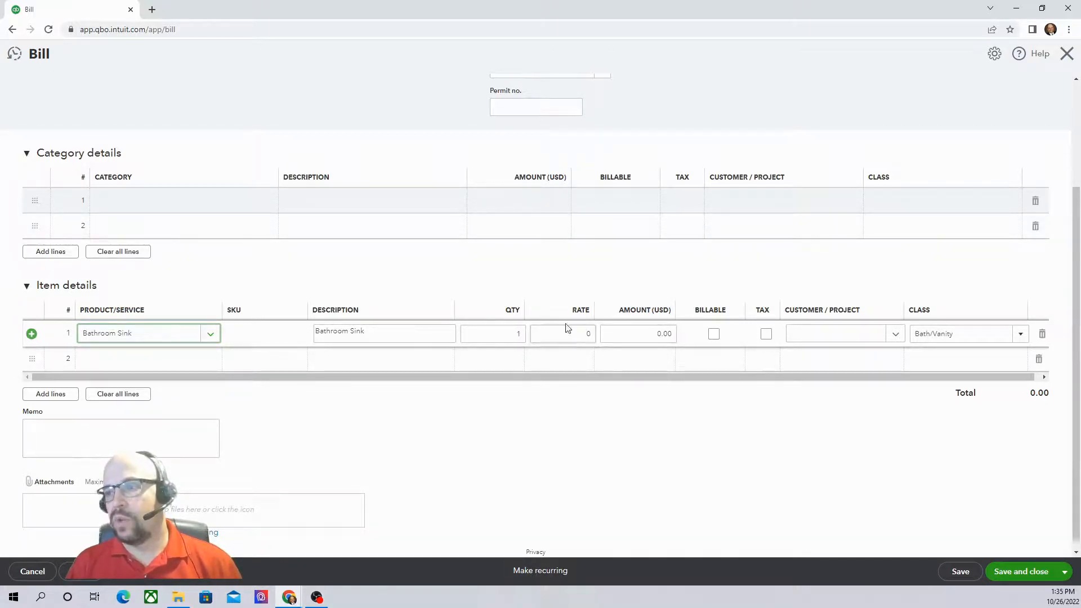
left_click(211, 337)
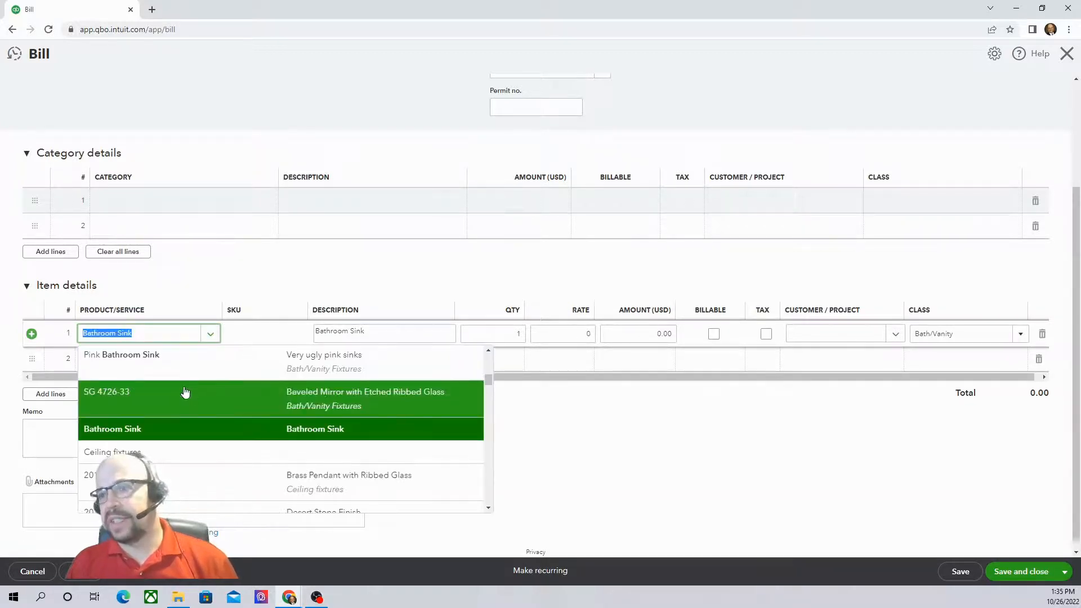
left_click(145, 406)
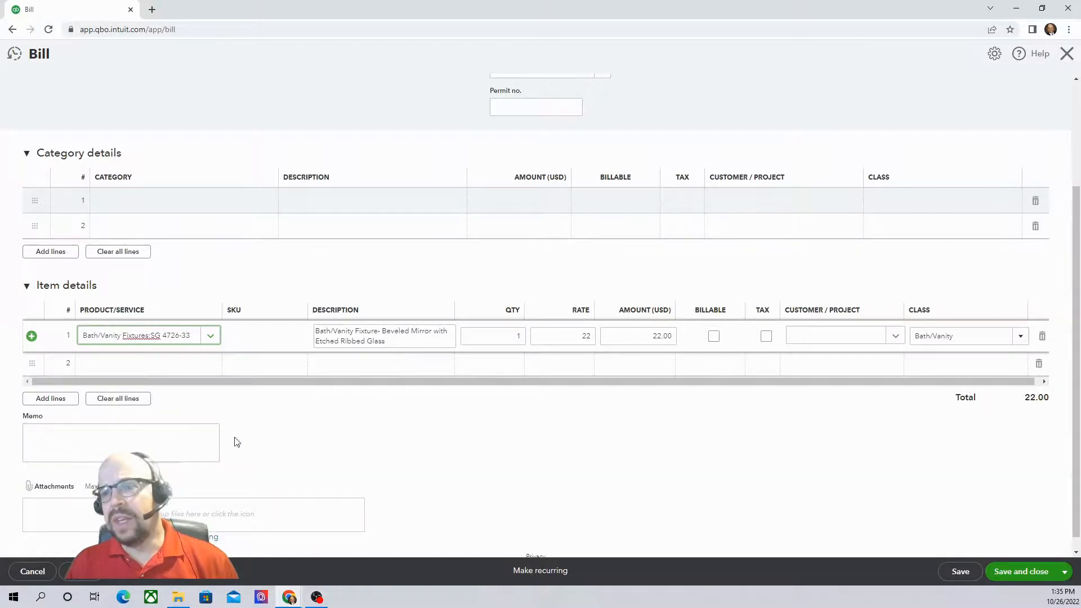
- Set the quantity of the beveled mirror line to 10, check the bill's header details, and save and close the bill
left_click(505, 338)
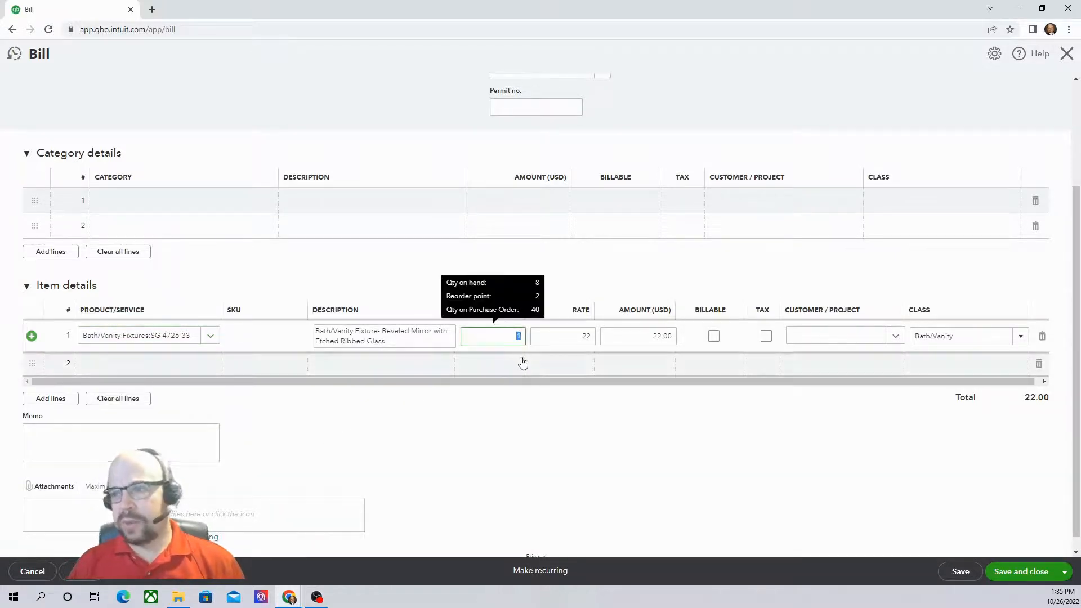
type("10")
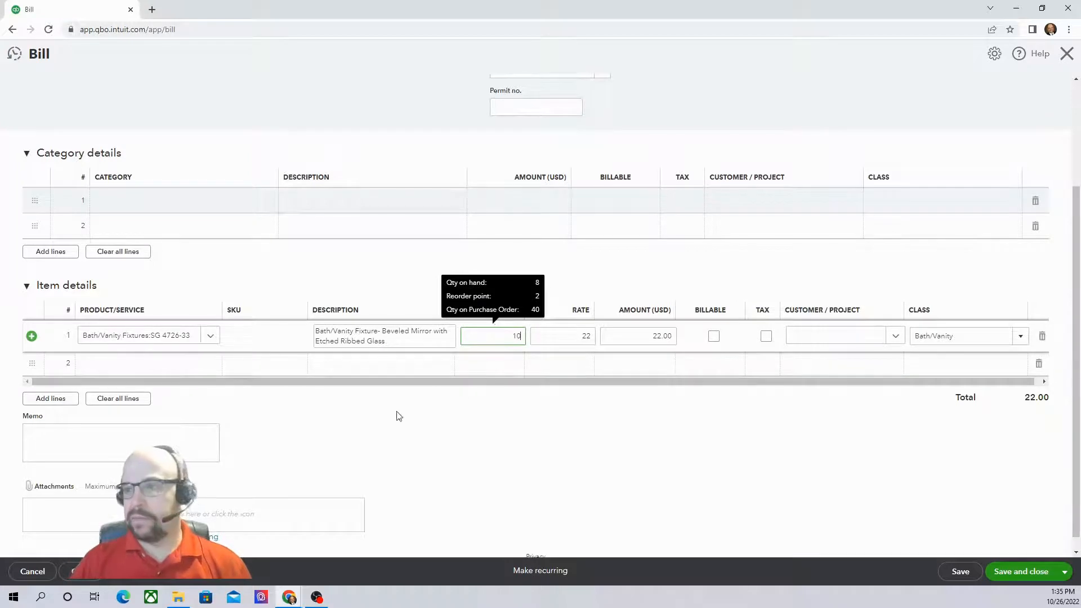
left_click(485, 409)
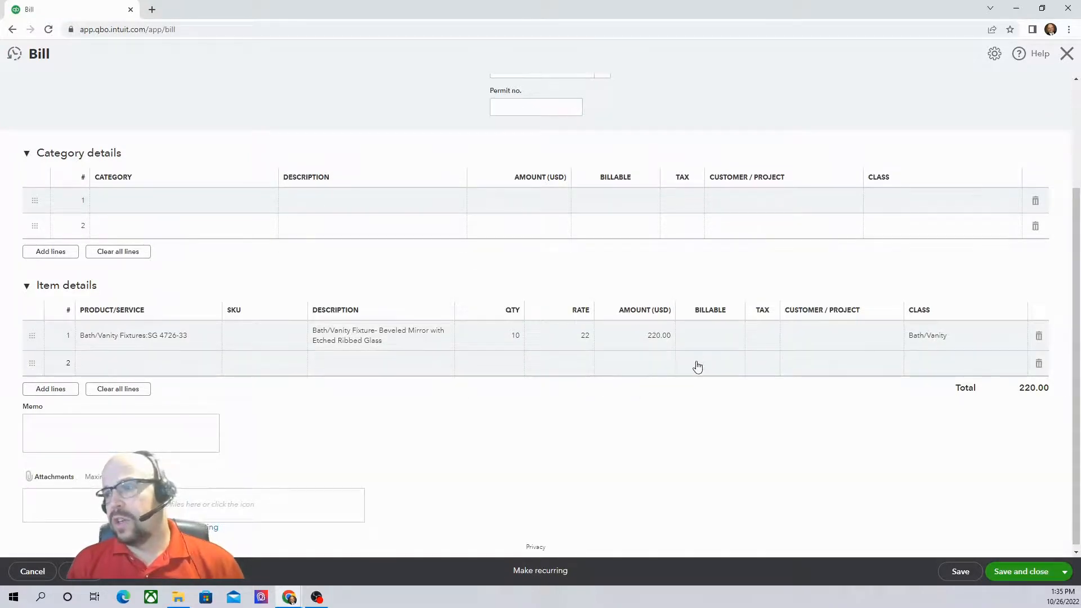
scroll(721, 354, "up", 3)
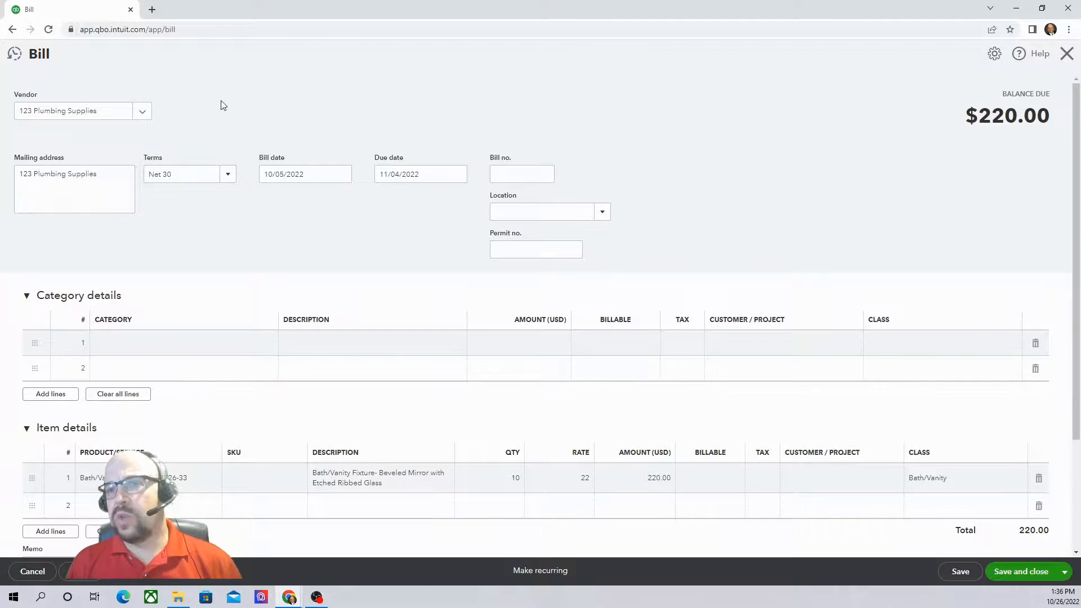
scroll(328, 145, "down", 3)
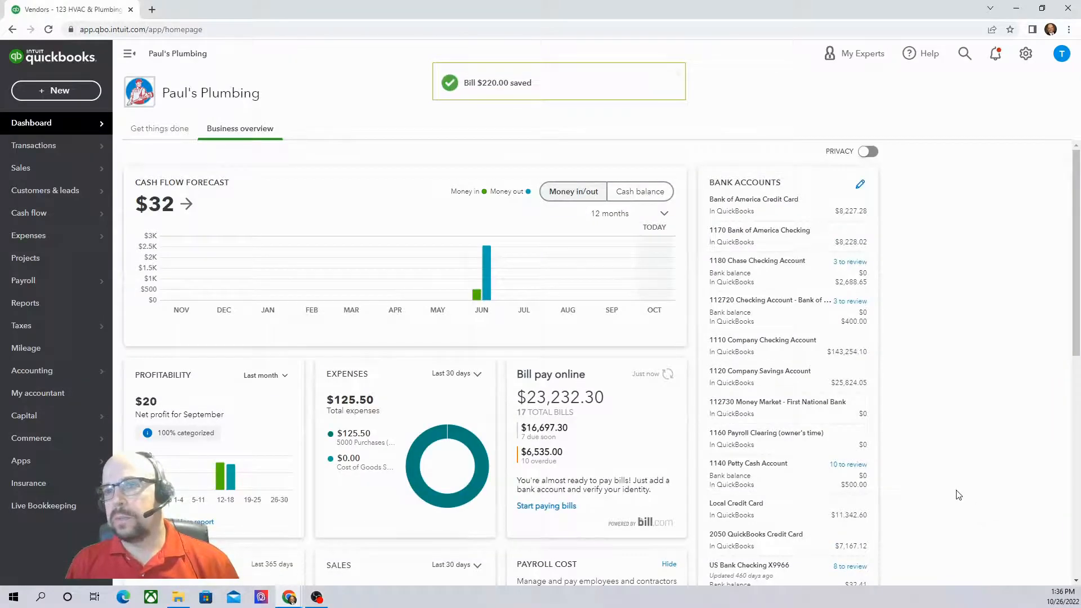
- Open the vendor record of 123 Plumbing Supplies and show the available actions for its 10/05/2022 bill
mouse_move(68, 168)
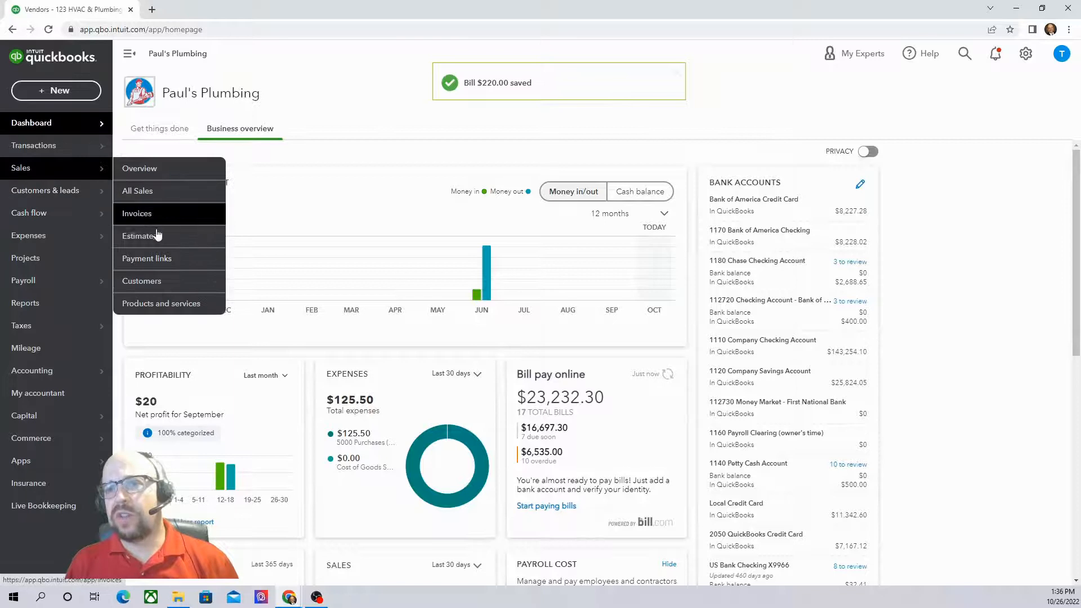
mouse_move(46, 236)
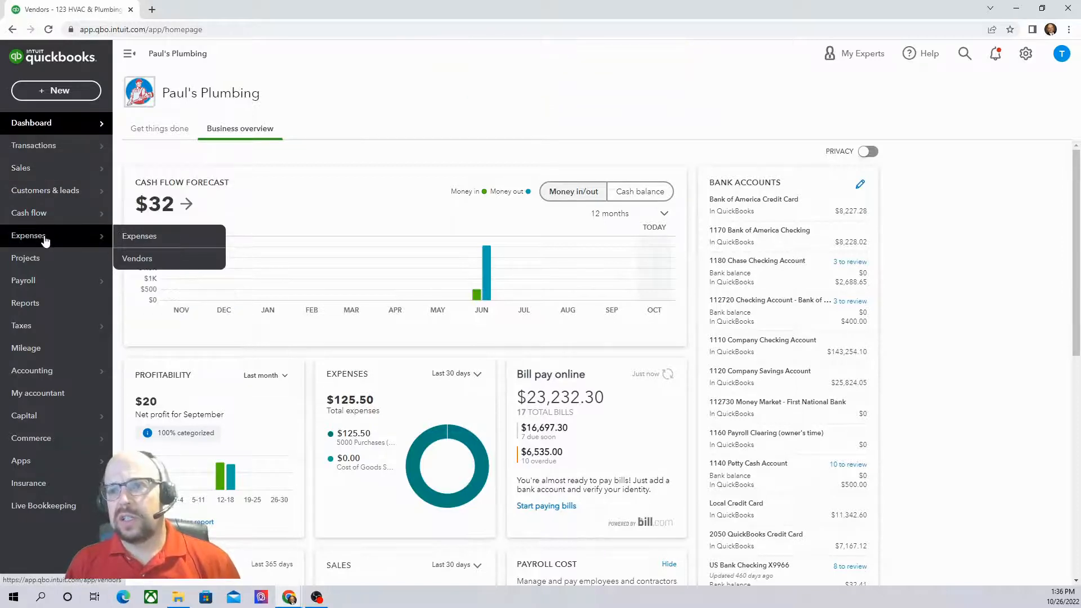
left_click(126, 259)
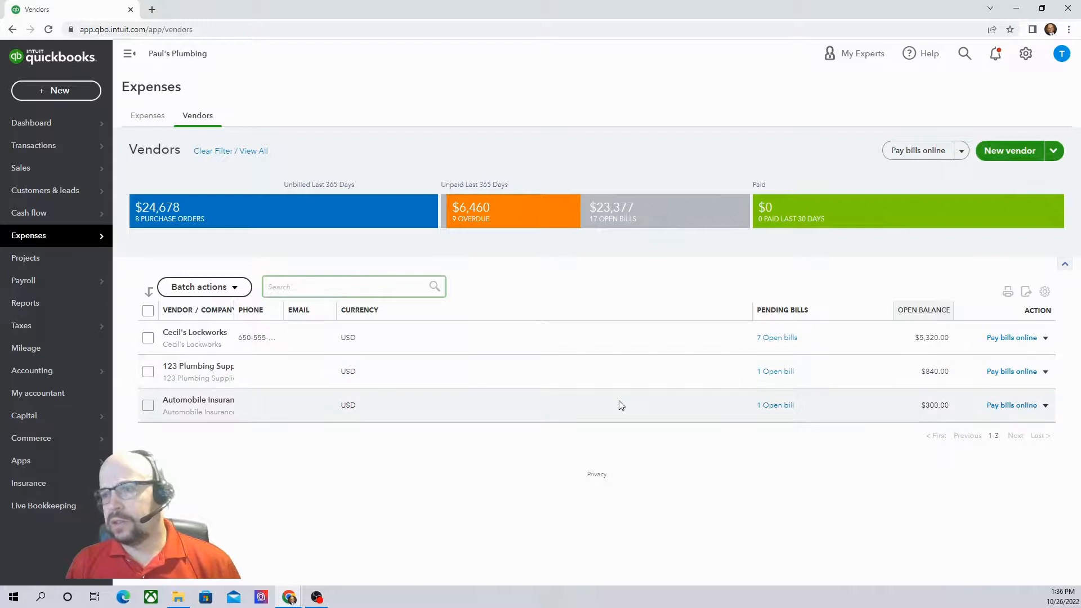
left_click(188, 367)
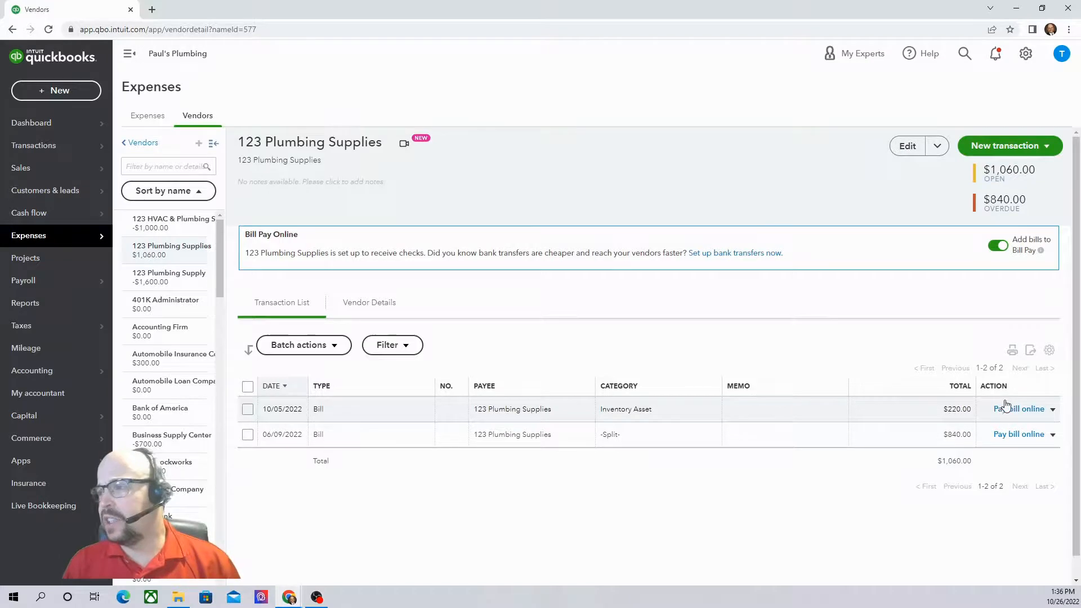
left_click(1052, 412)
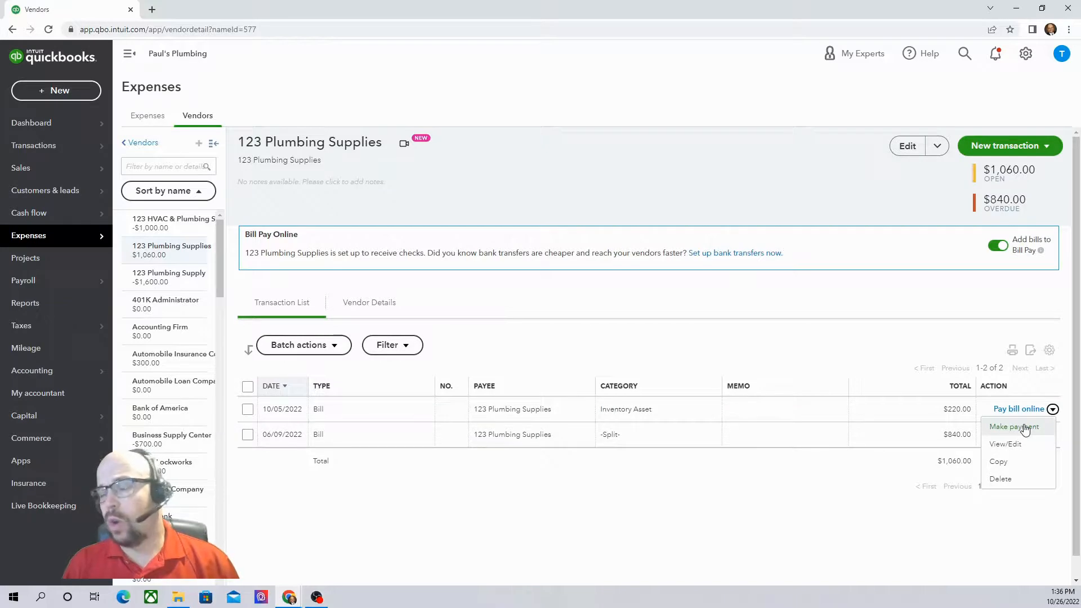
- In Pay Bills, select only the 123 Plumbing Supplies bill due 11/04/2022 for payment, and save and print the payment
left_click(56, 94)
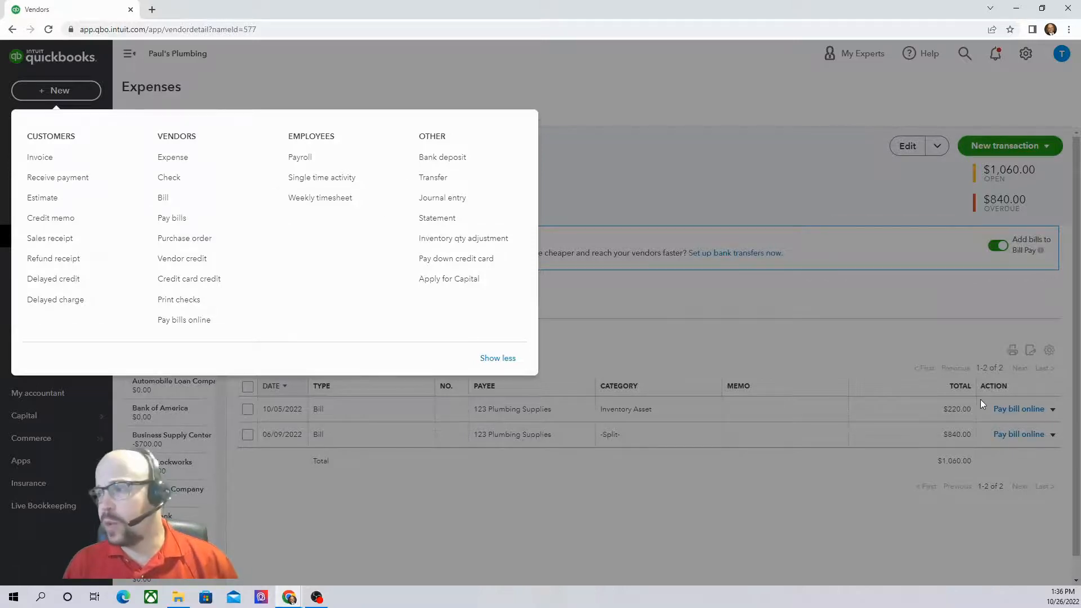
left_click(174, 218)
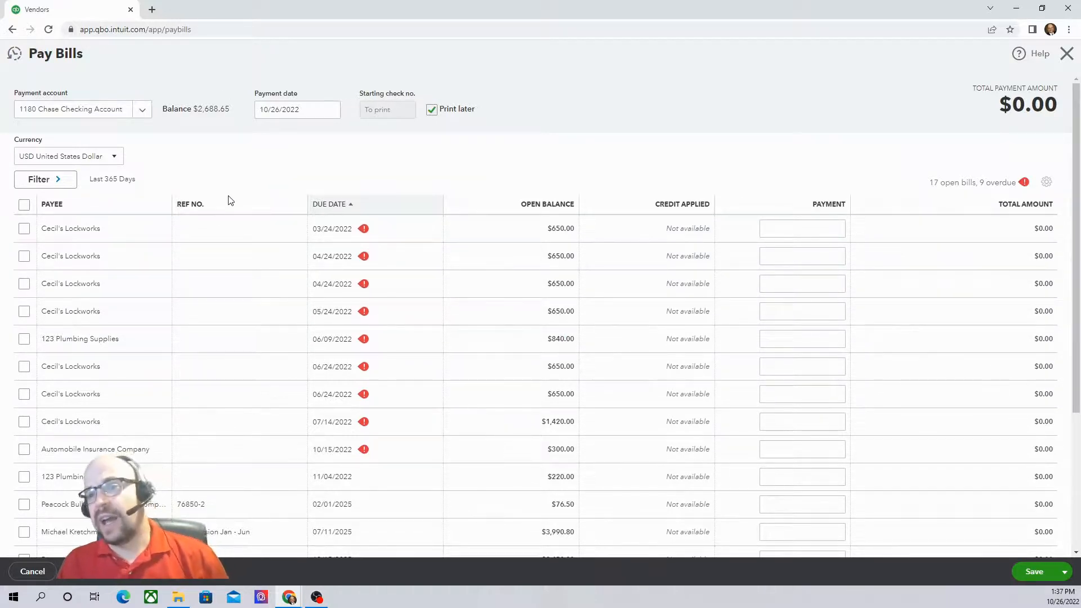
left_click(24, 340)
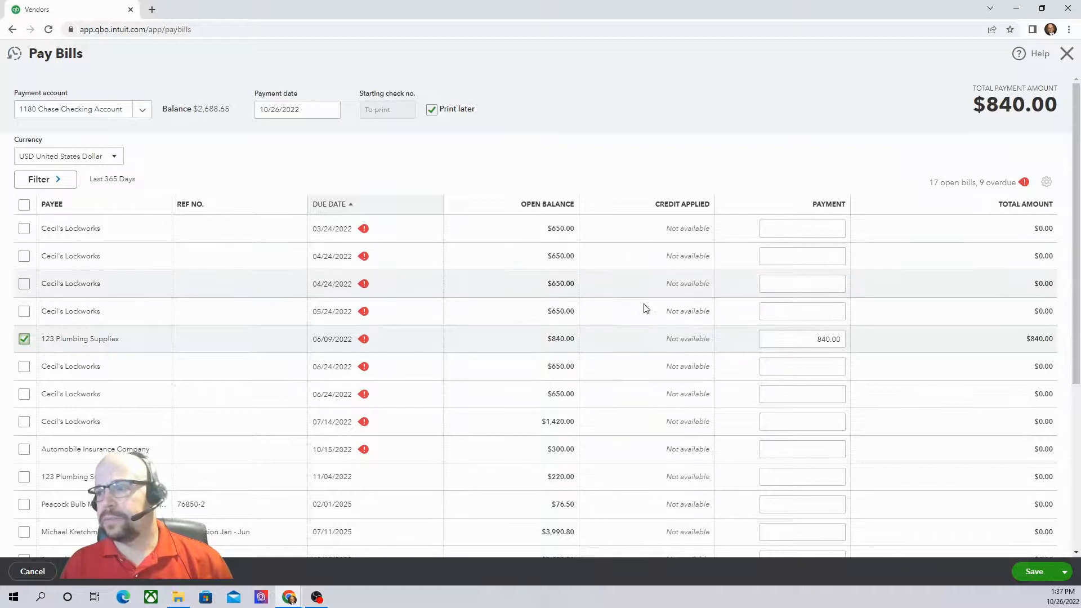
left_click(24, 338)
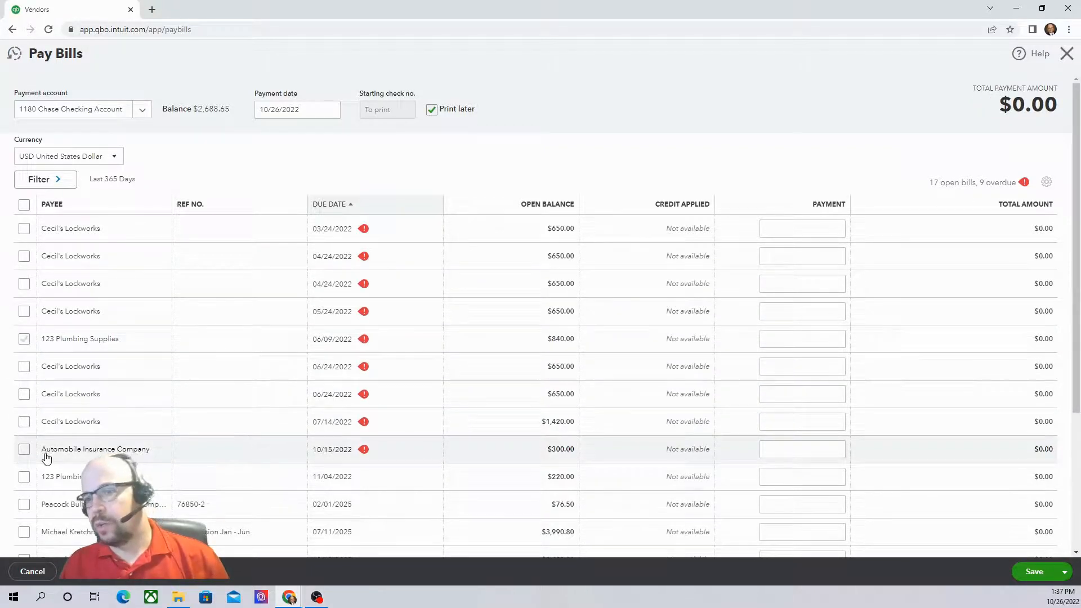
left_click(24, 477)
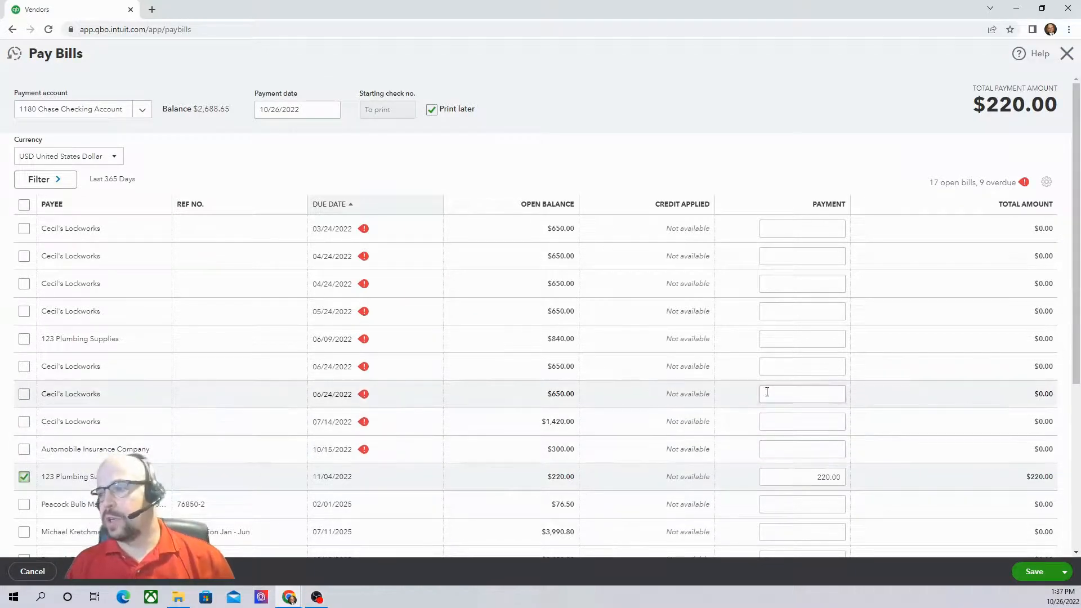
scroll(820, 405, "down", 3)
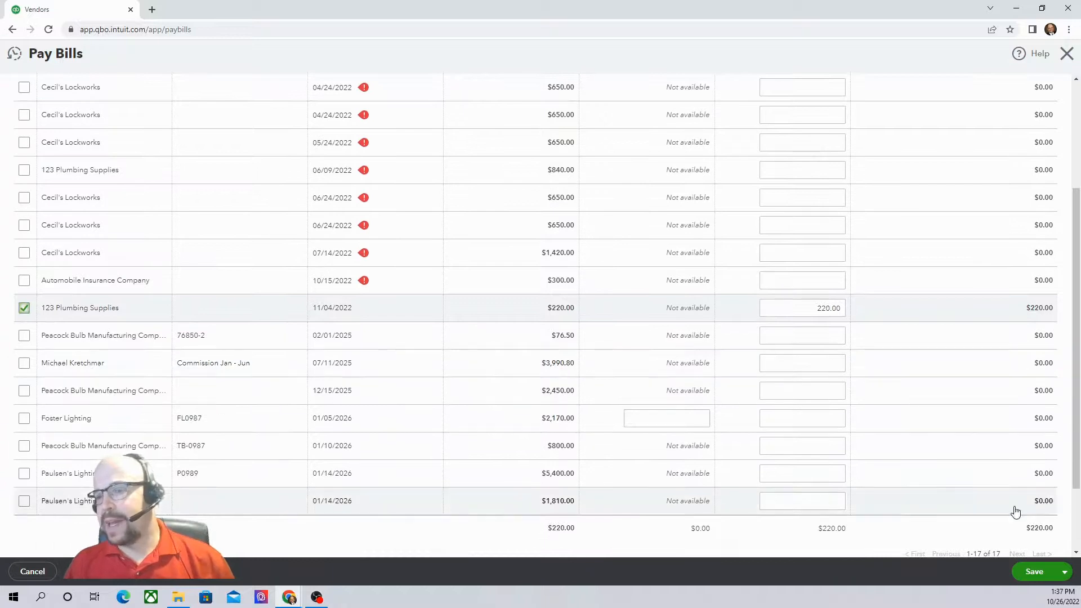
left_click(1064, 574)
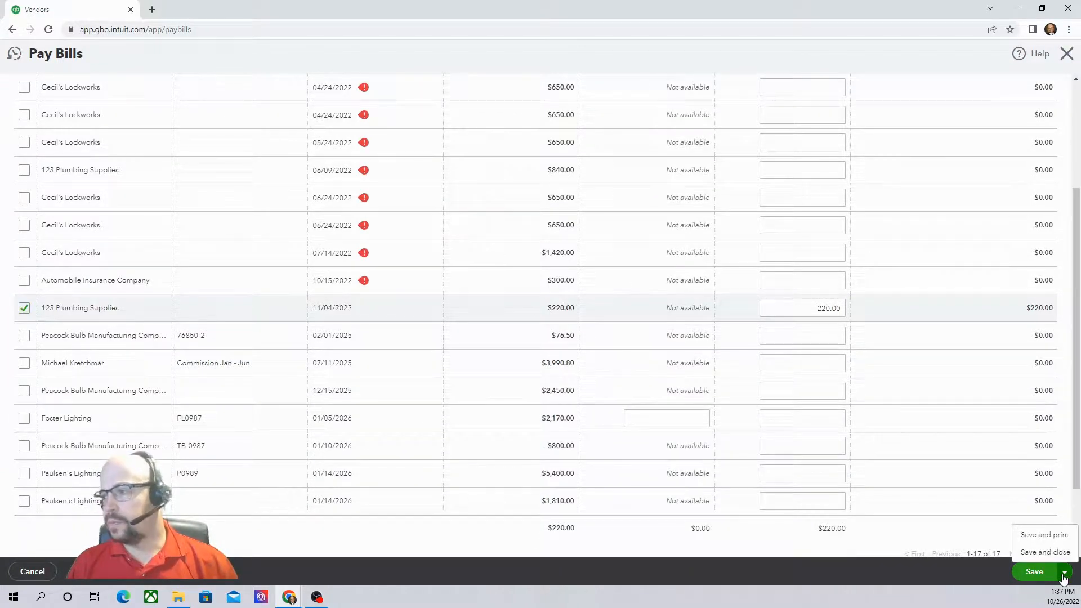
left_click(1038, 536)
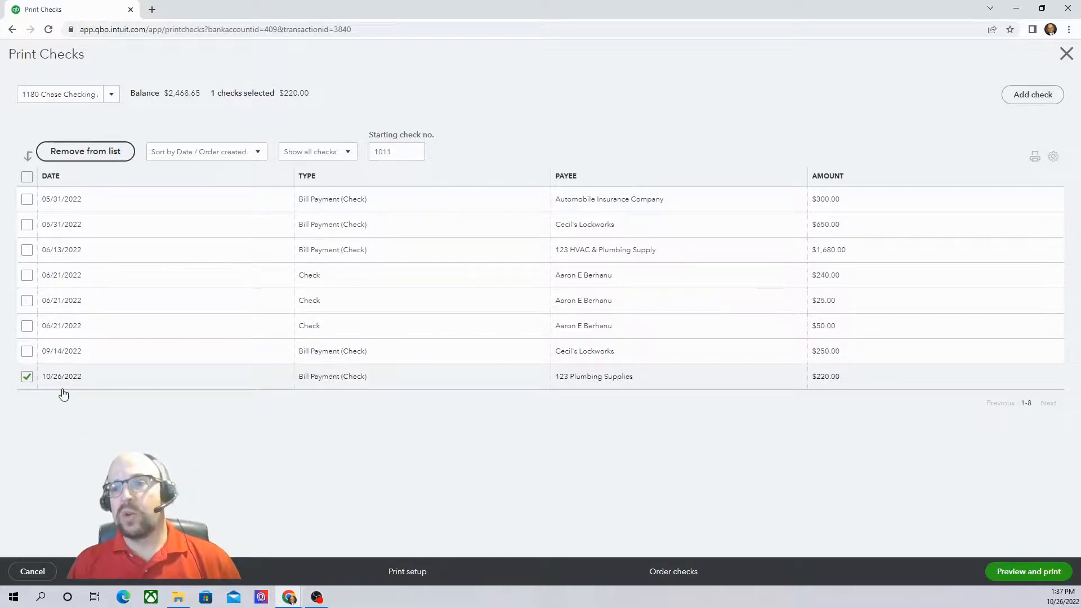
- Preview the selected 123 Plumbing Supplies check and examine its payee, amount and payment stubs
left_click(1047, 562)
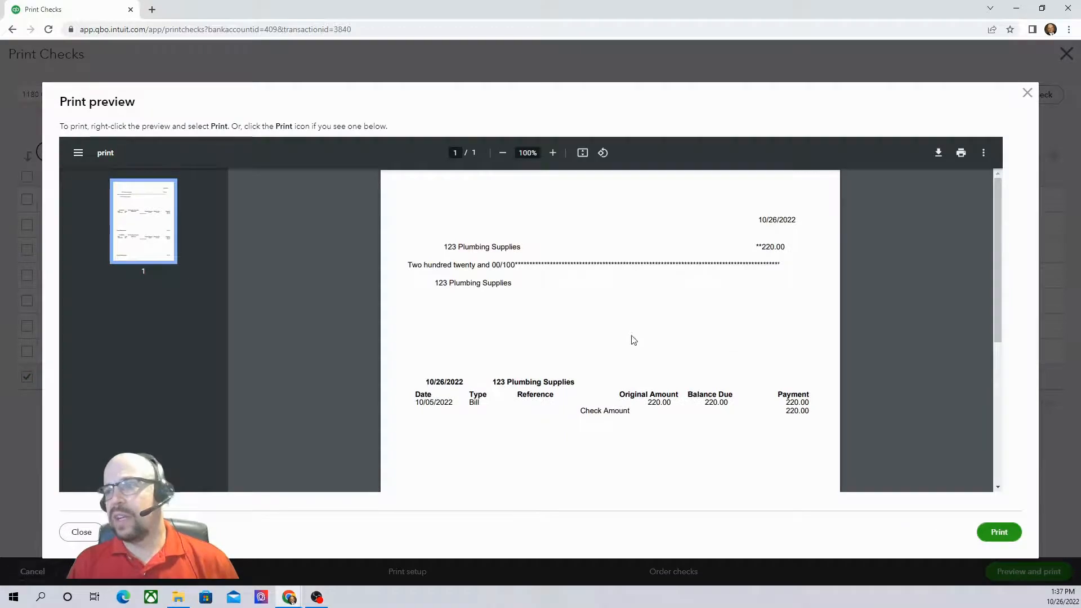
scroll(674, 321, "down", 2)
scroll(674, 322, "down", 1)
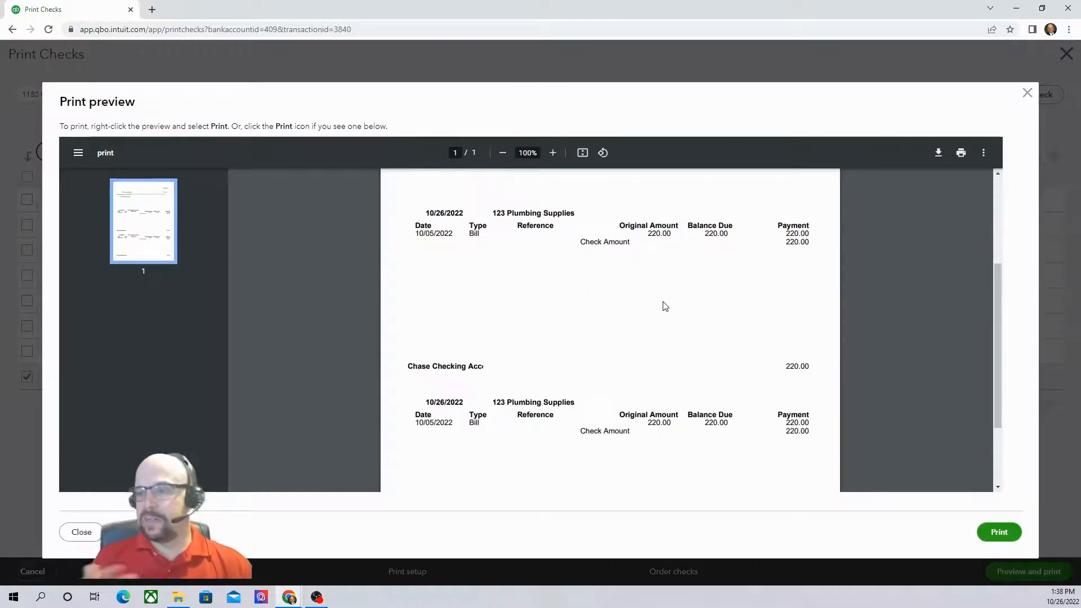
scroll(664, 306, "down", 2)
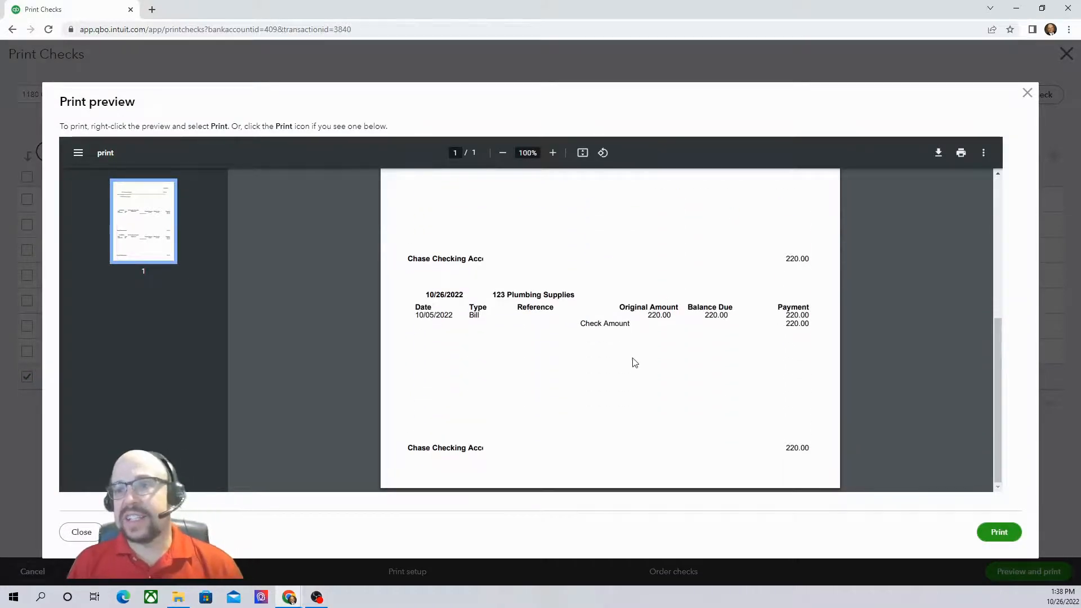
scroll(633, 361, "up", 3)
scroll(636, 358, "up", 2)
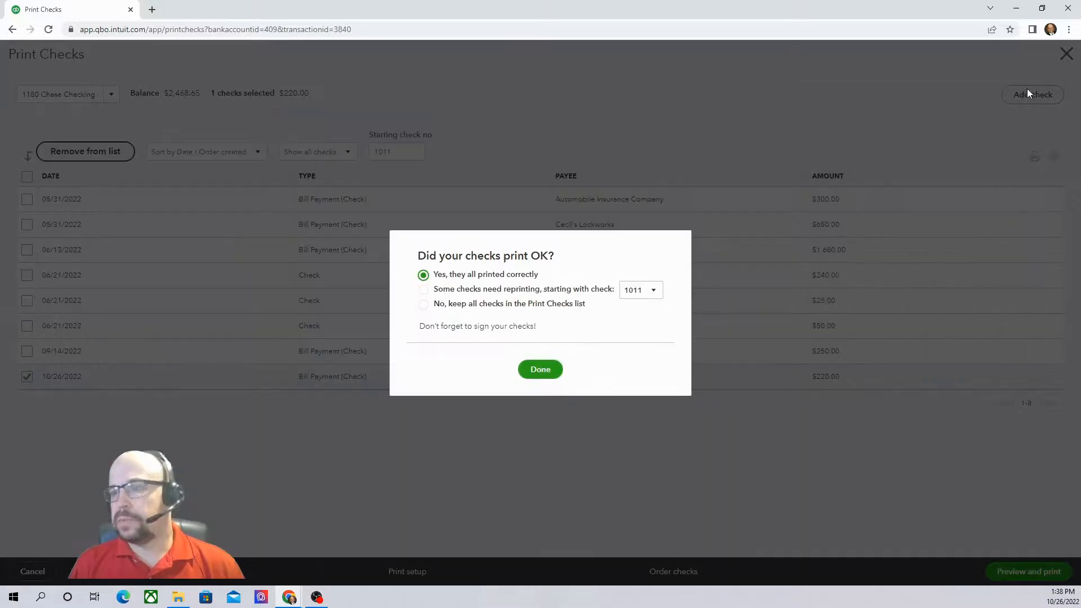
- Close the check preview, confirm that all checks printed correctly, and leave the check printing page
left_click(1034, 94)
left_click(545, 370)
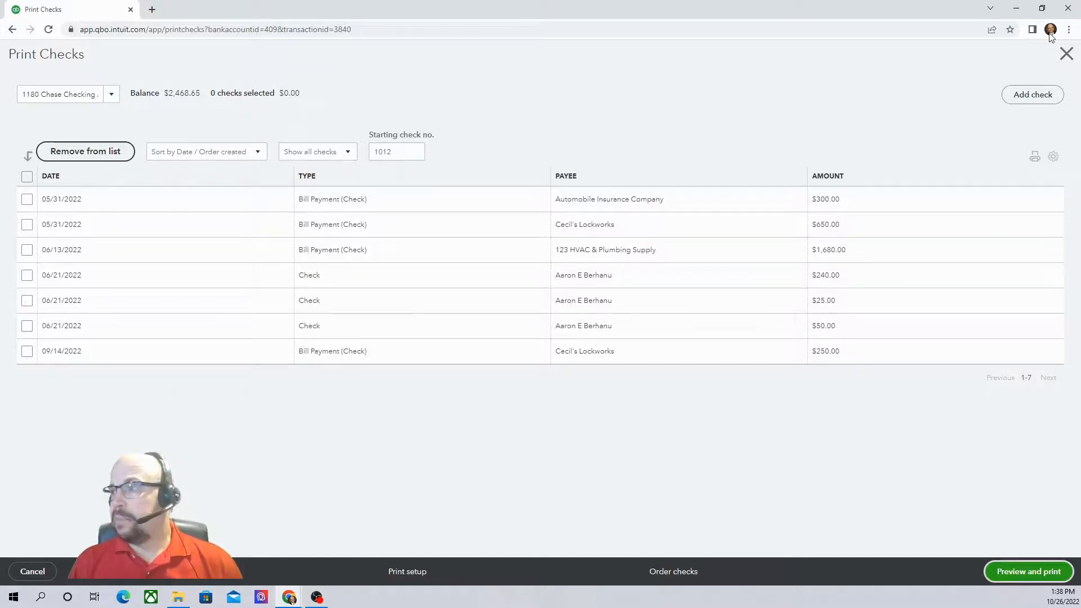
left_click(1066, 59)
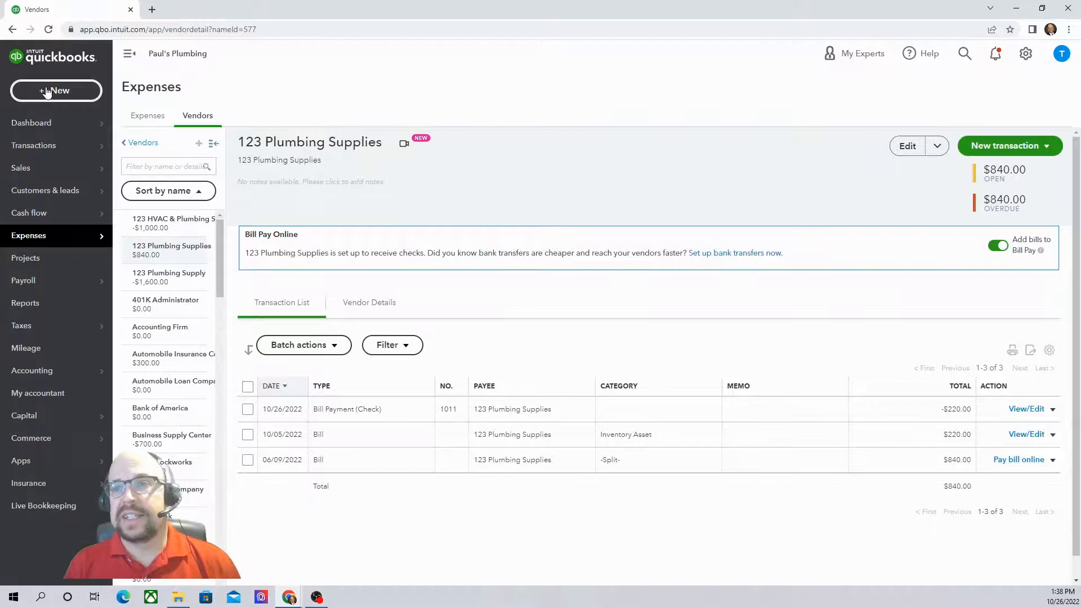
- Start a new expense with 123 Plumbing Supplies as the payee
left_click(48, 91)
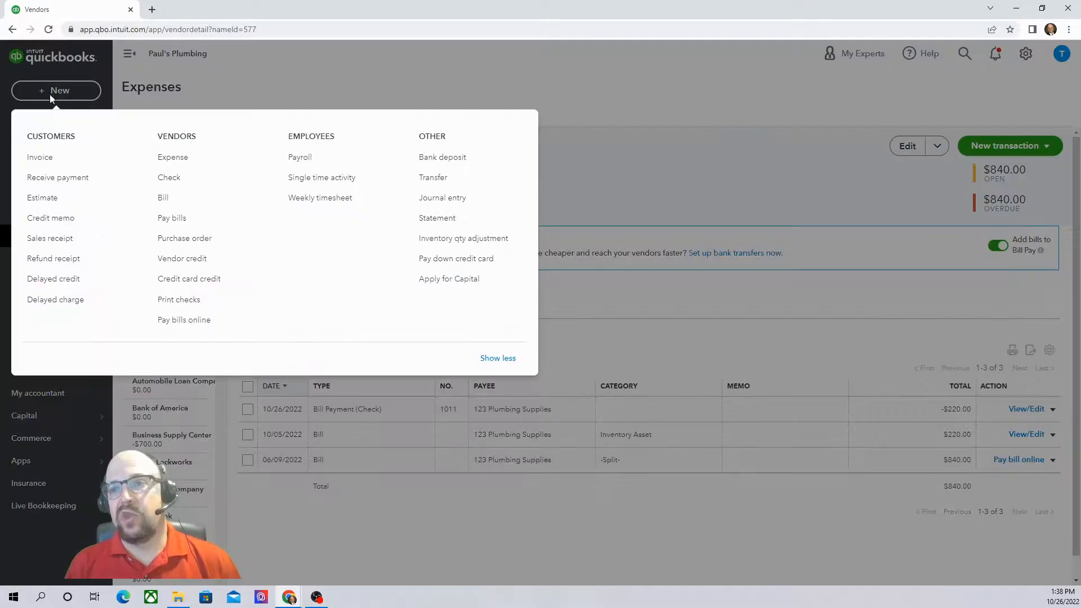
left_click(174, 156)
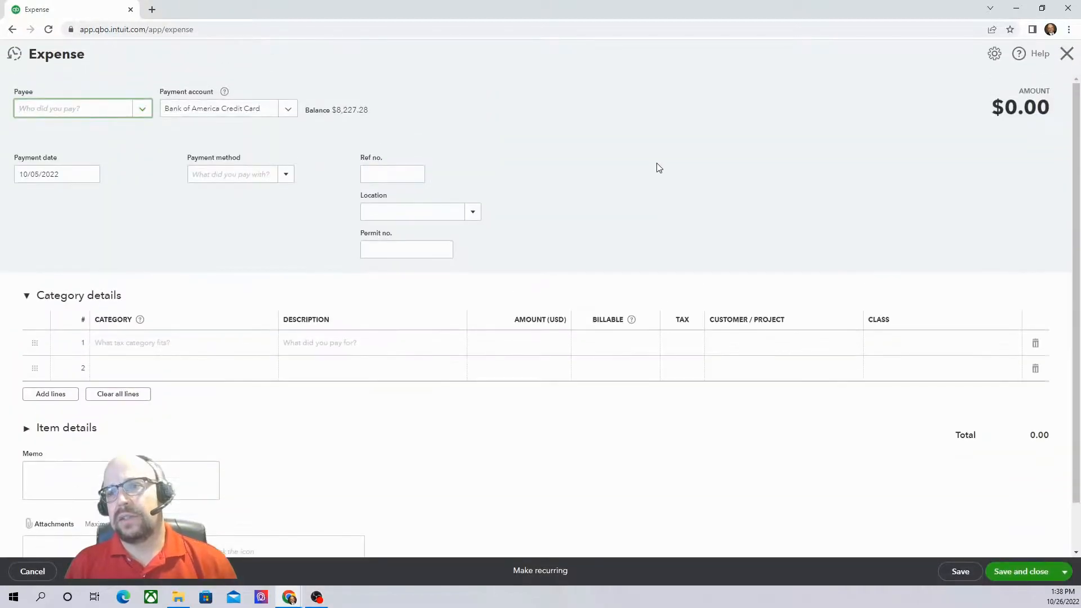
left_click(145, 111)
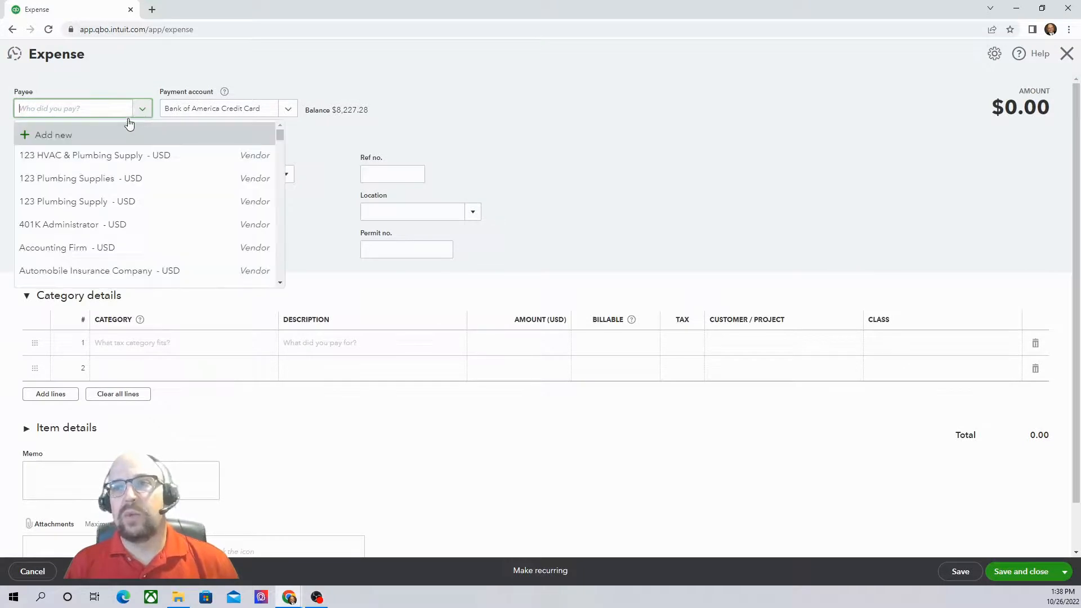
left_click(64, 179)
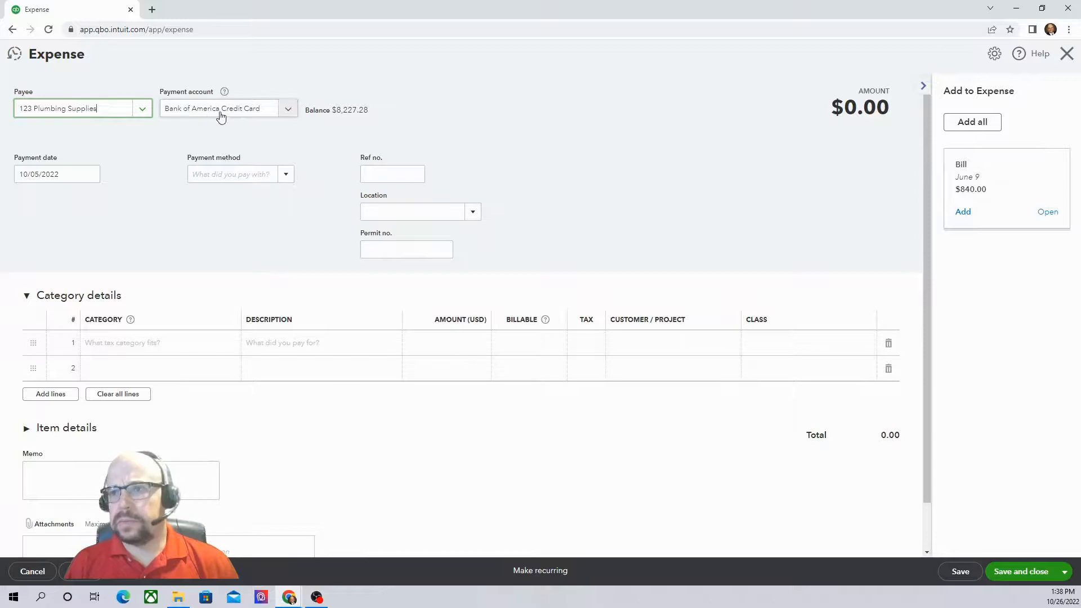
- Set the expense's payment account to 1110 Company Checking Account and the payment method to Check
left_click(290, 112)
scroll(243, 169, "down", 3)
scroll(242, 169, "up", 1)
scroll(367, 217, "up", 3)
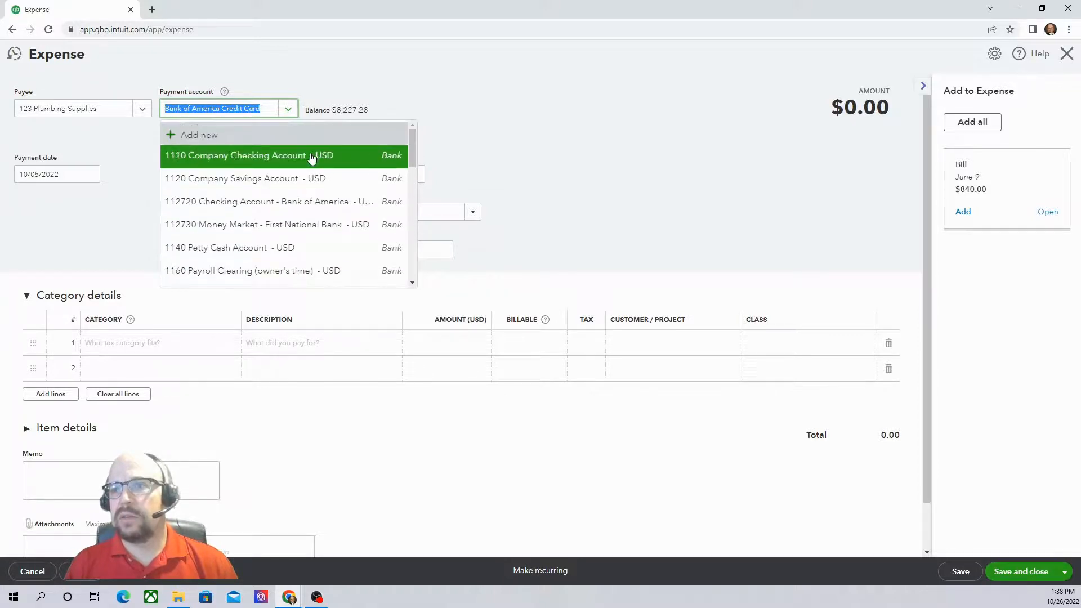
left_click(313, 157)
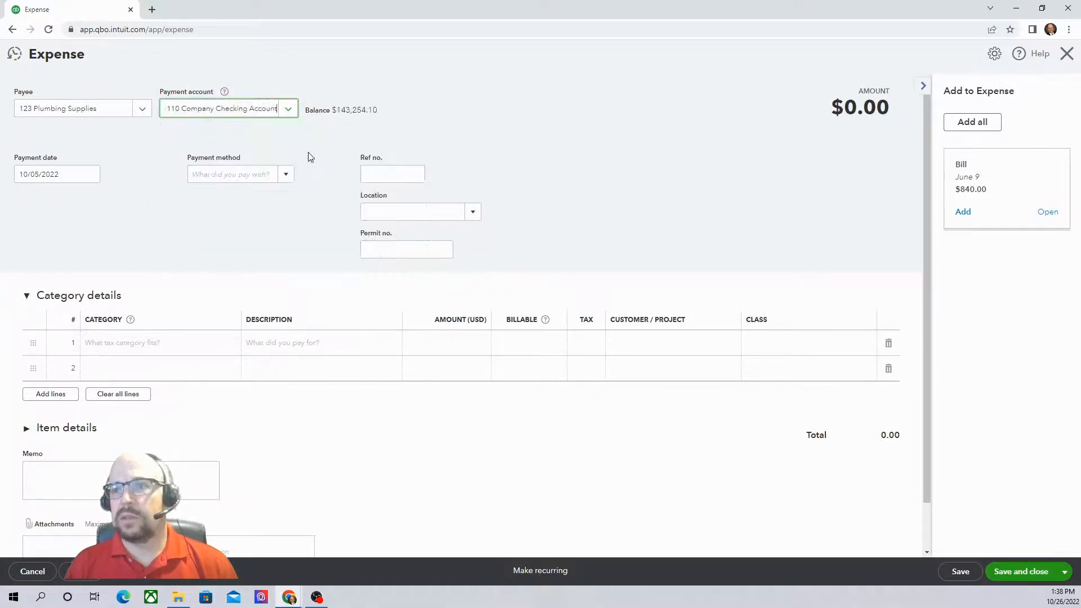
left_click(288, 177)
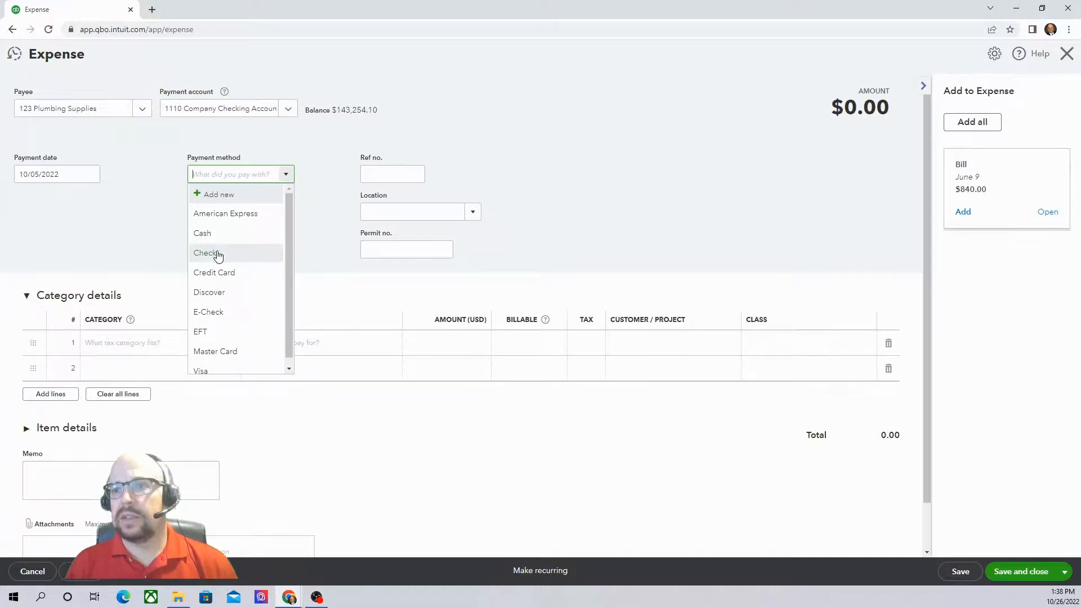
left_click(251, 256)
scroll(374, 210, "down", 2)
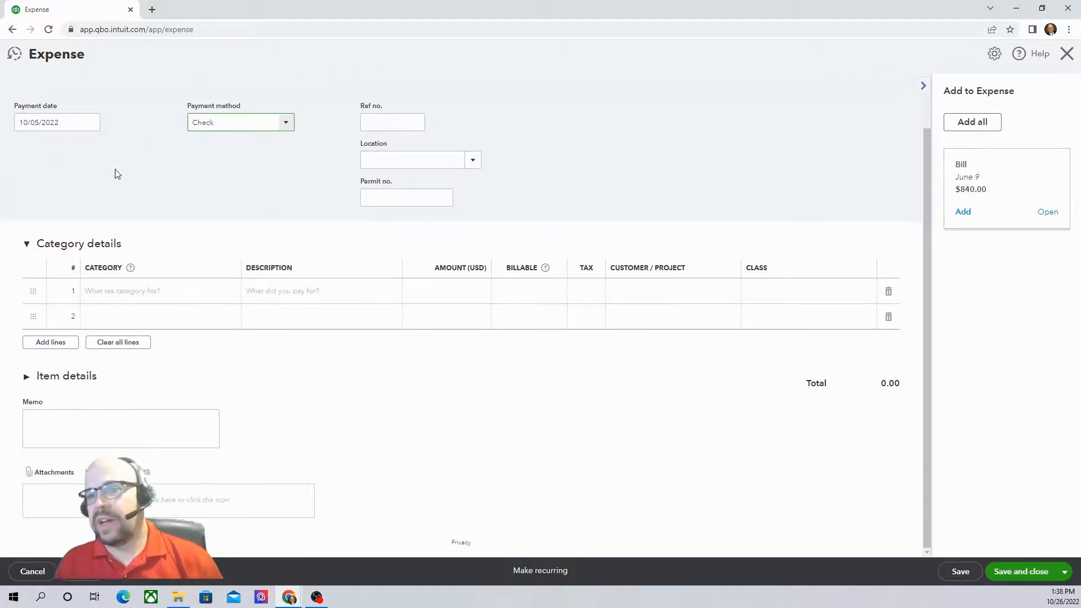
- Add item 5030-03-02, Solid Brass with Etched Glass, 2 Light, to the item details with a quantity of 20
left_click(26, 379)
left_click(123, 424)
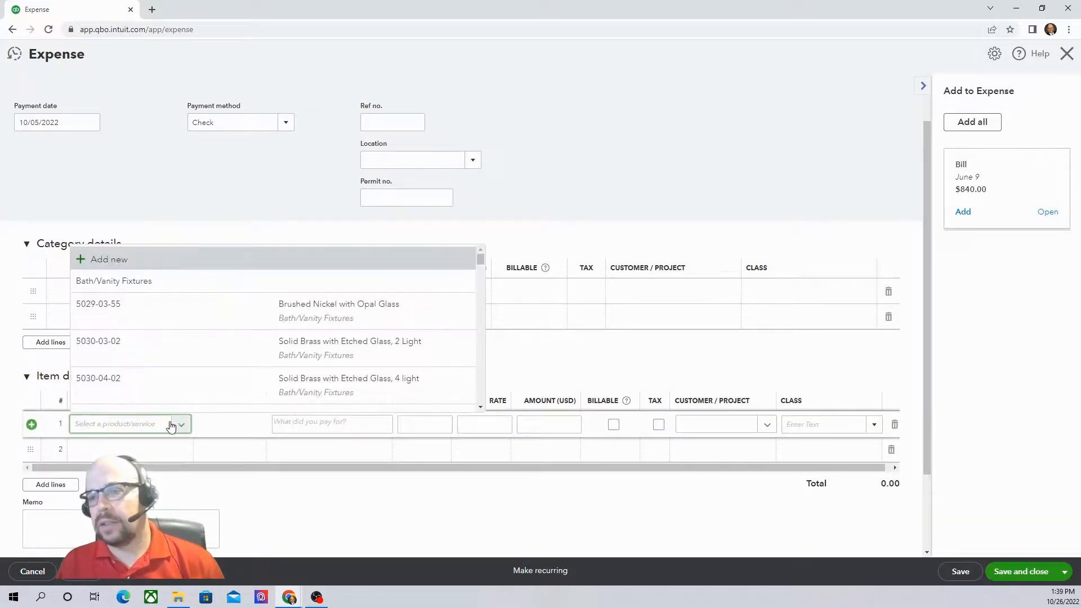
left_click(159, 350)
left_click(429, 425)
type("20")
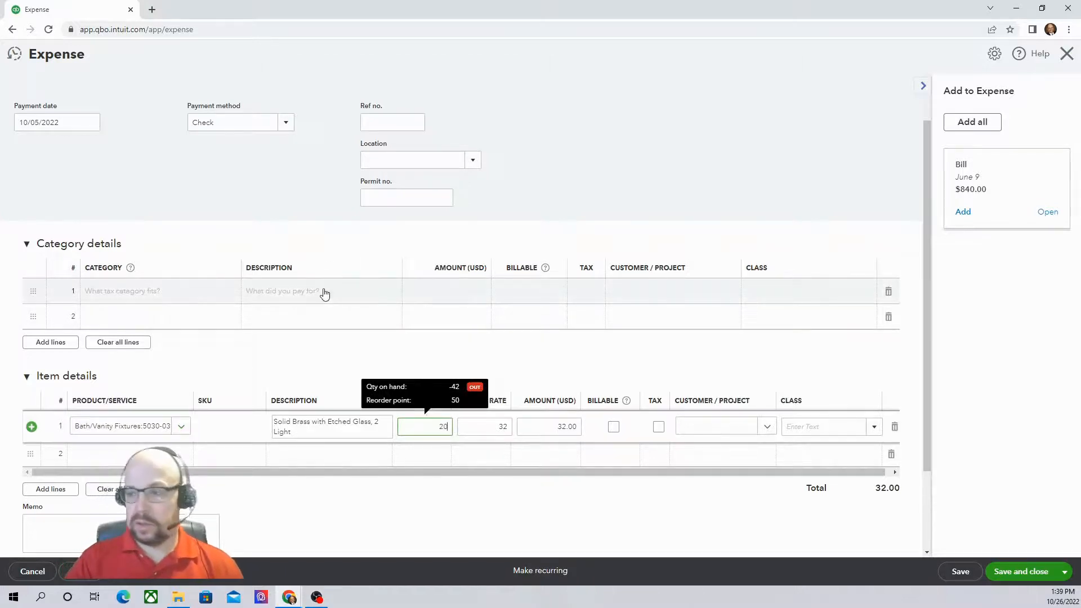
left_click(284, 352)
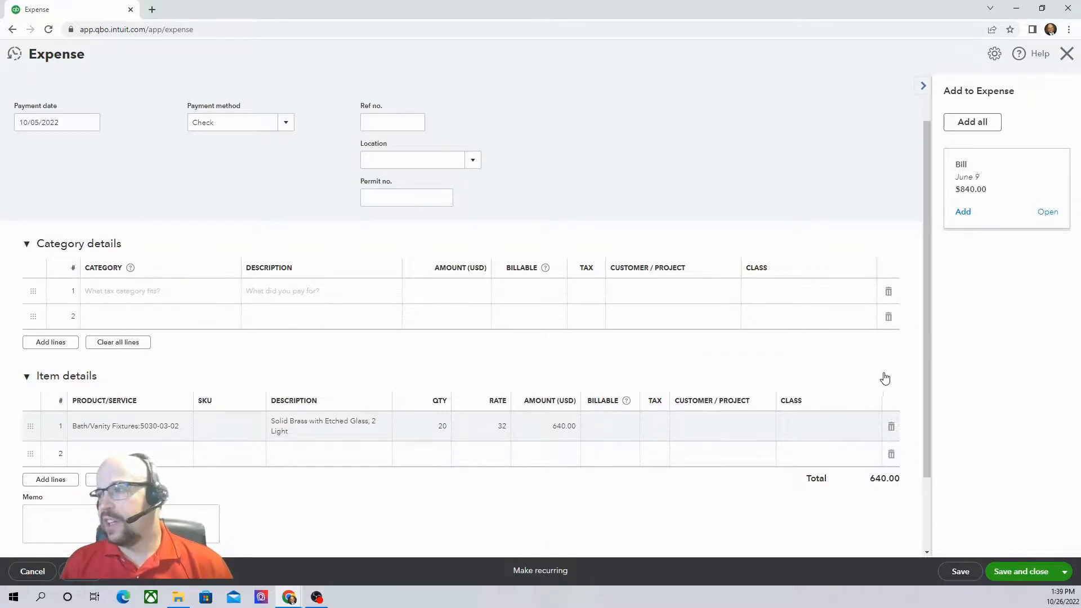
- Review the completed expense for 123 Plumbing Supplies, save it and close the form
scroll(895, 374, "down", 2)
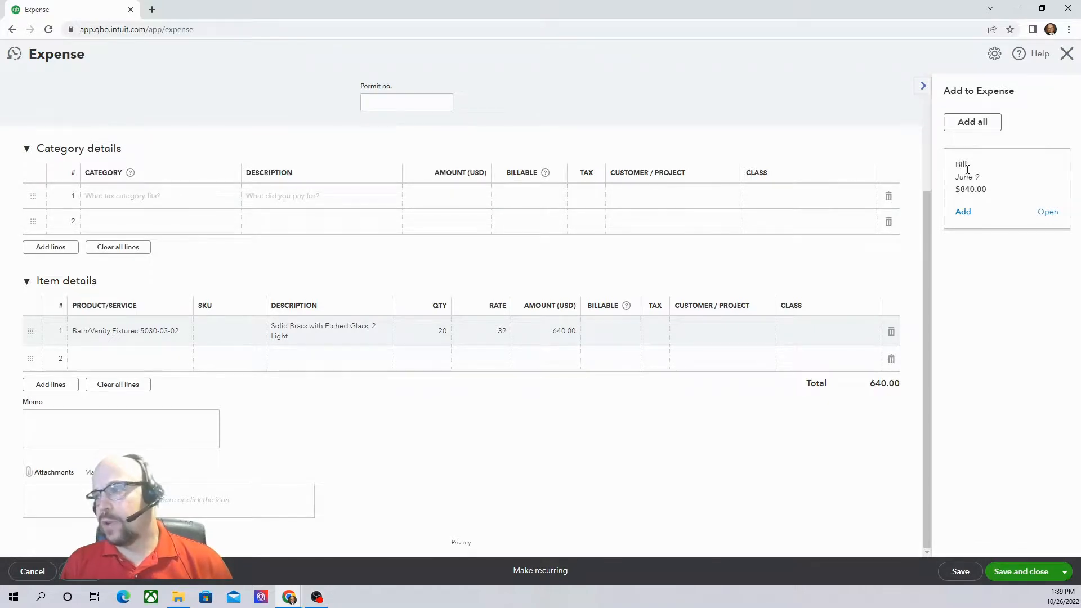
scroll(374, 235, "up", 3)
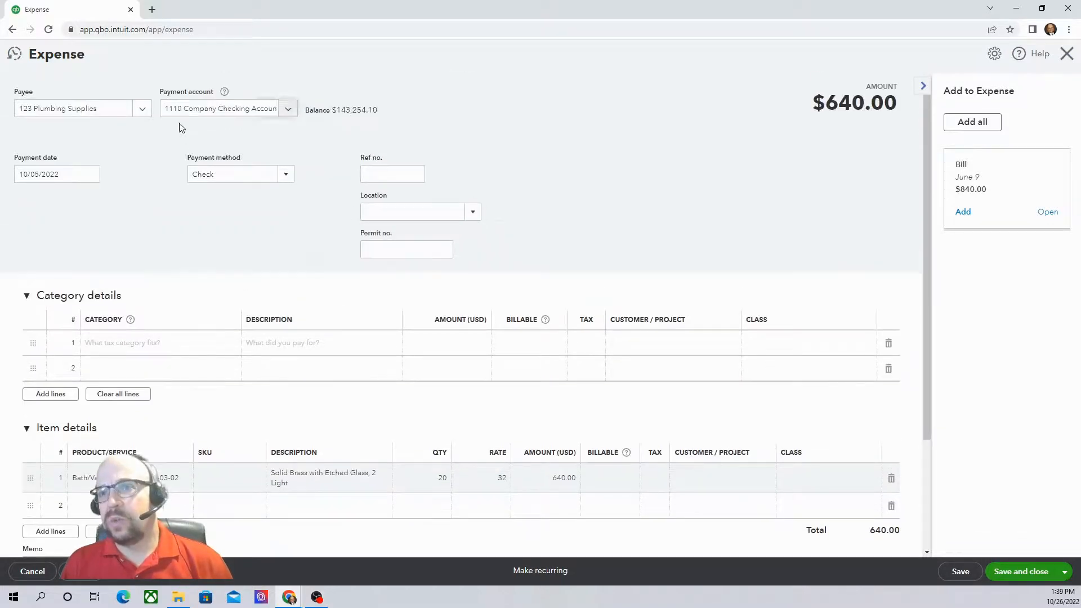
scroll(862, 349, "down", 3)
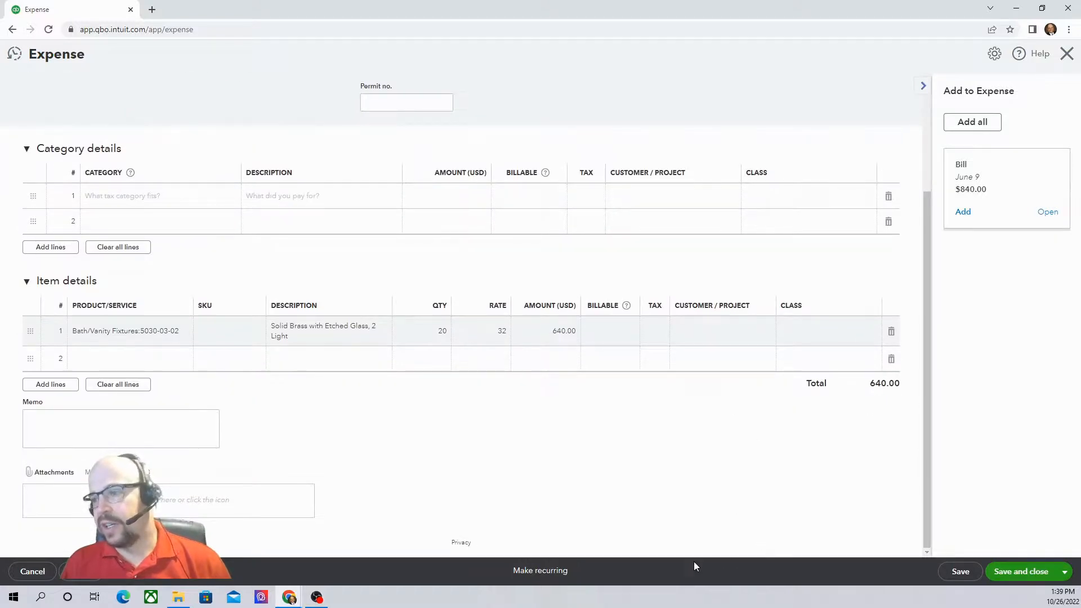
left_click(1018, 573)
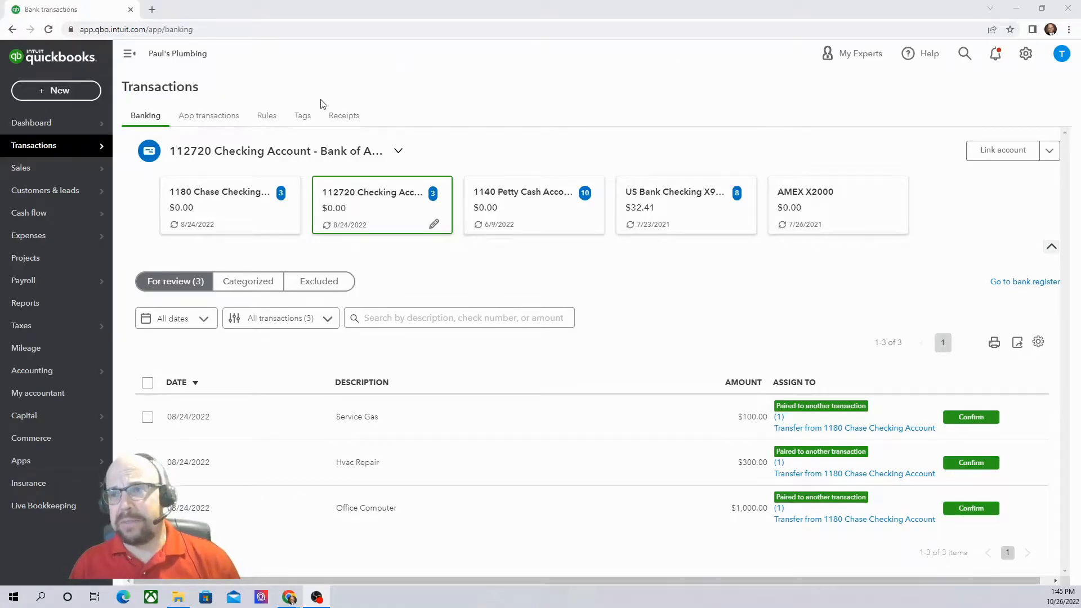
- Go to the banking transactions, view the bank choices for linking an account, and close that page without connecting one
mouse_move(16, 150)
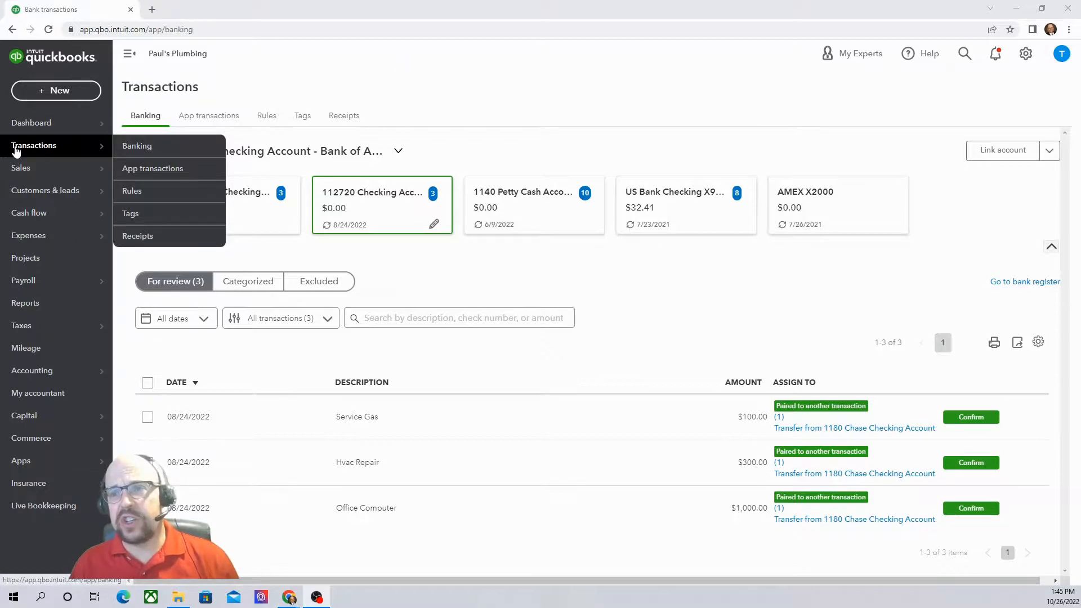
left_click(145, 151)
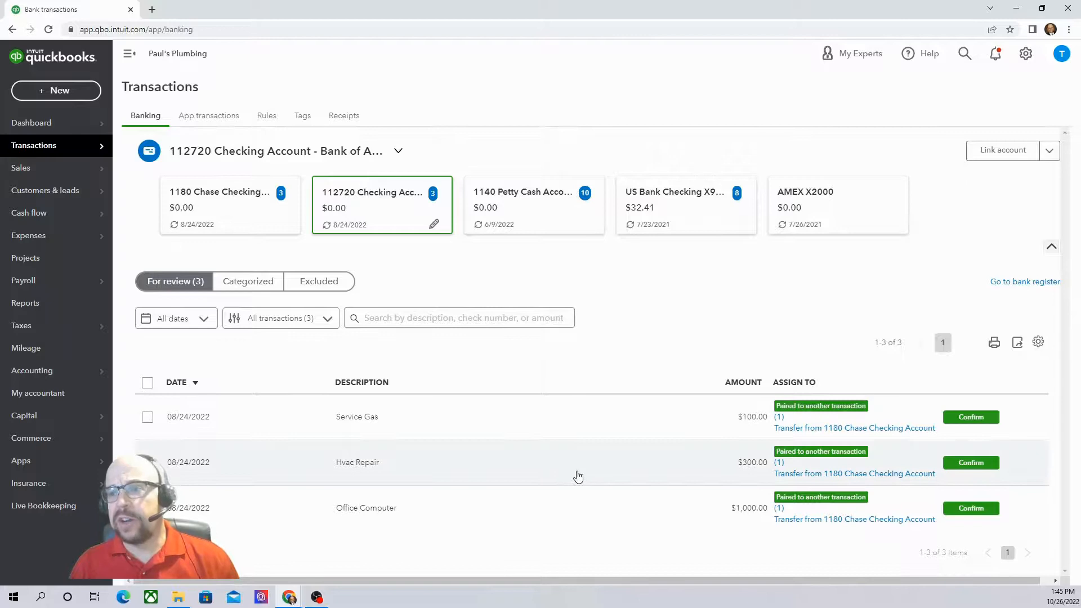
left_click(1004, 153)
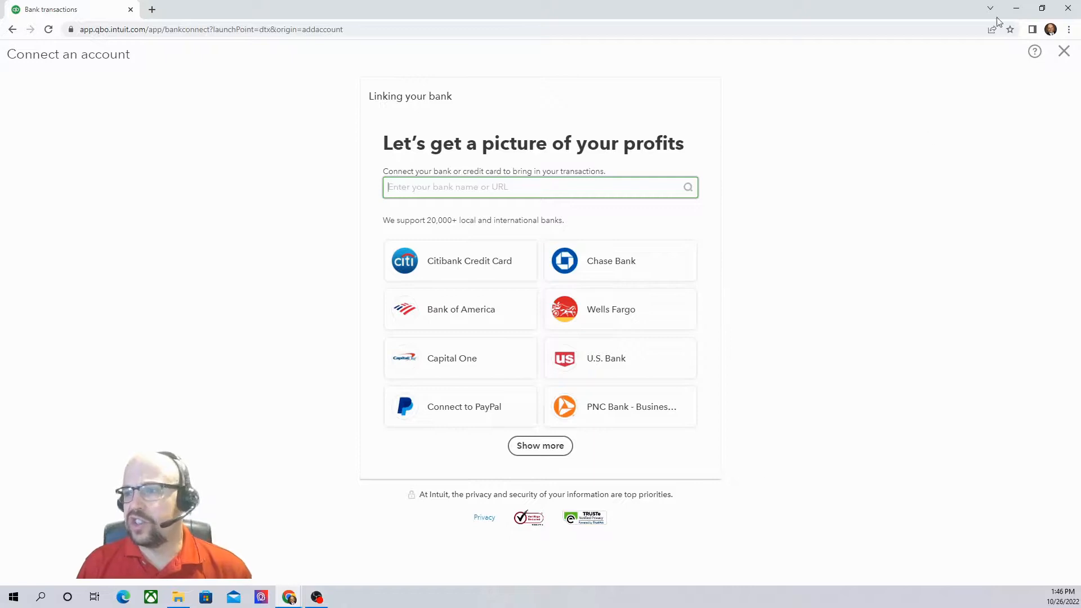
left_click(1064, 52)
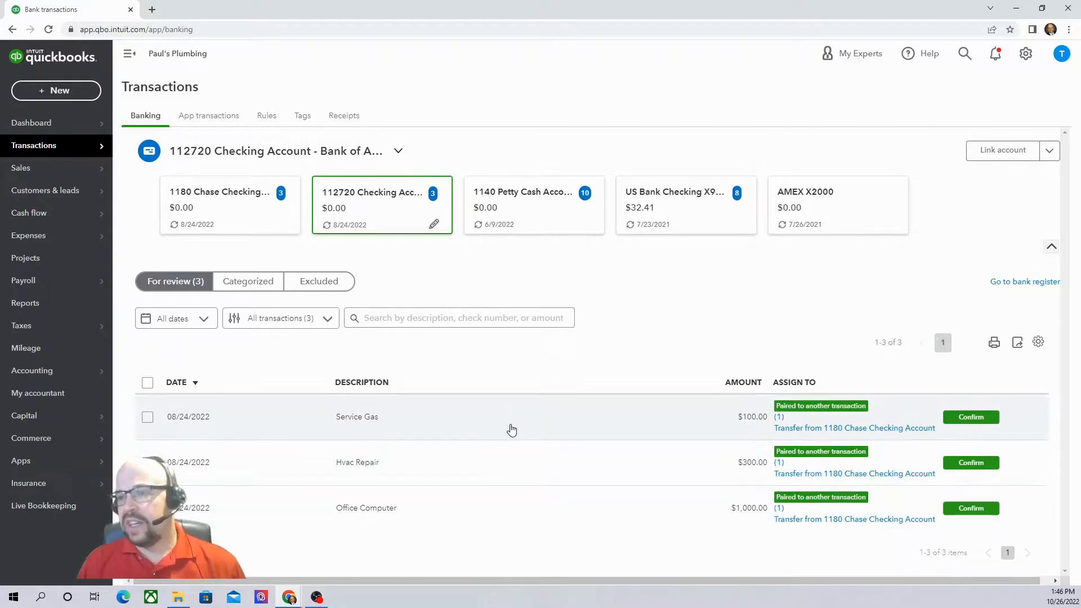
- Expand the 08/24/2022 Service Gas transaction, switch it from a transfer to Categorize, and review its categorization fields
left_click(513, 430)
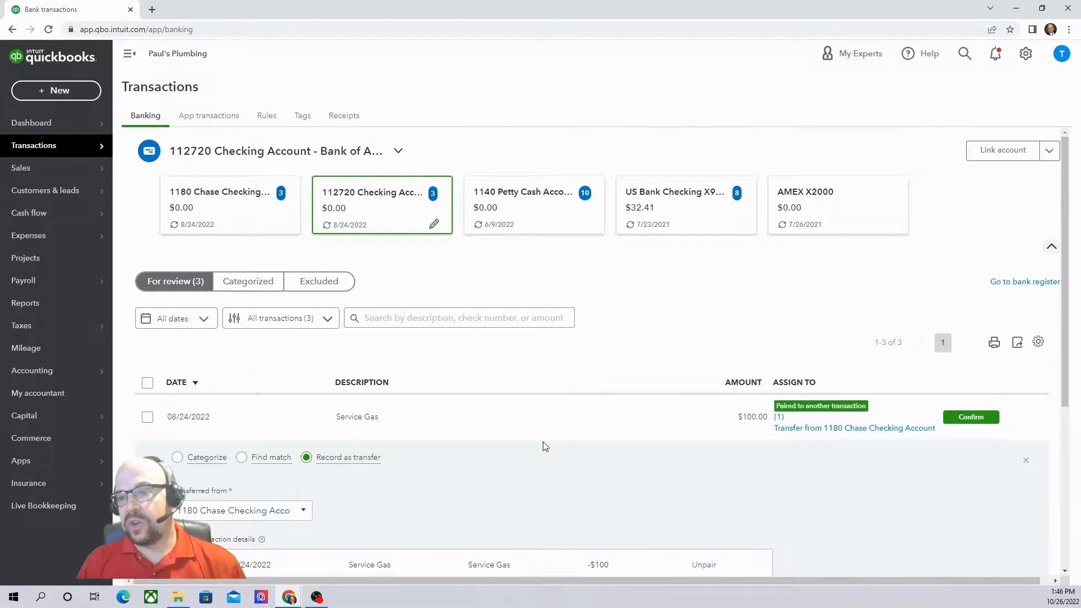
scroll(542, 445, "down", 2)
left_click(185, 348)
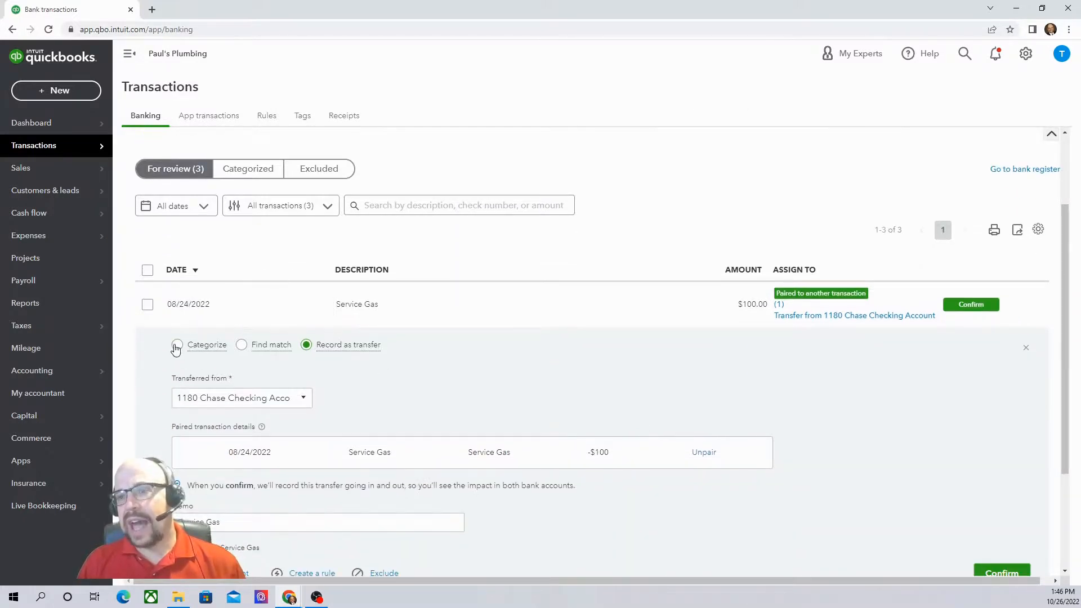
scroll(485, 429, "down", 1)
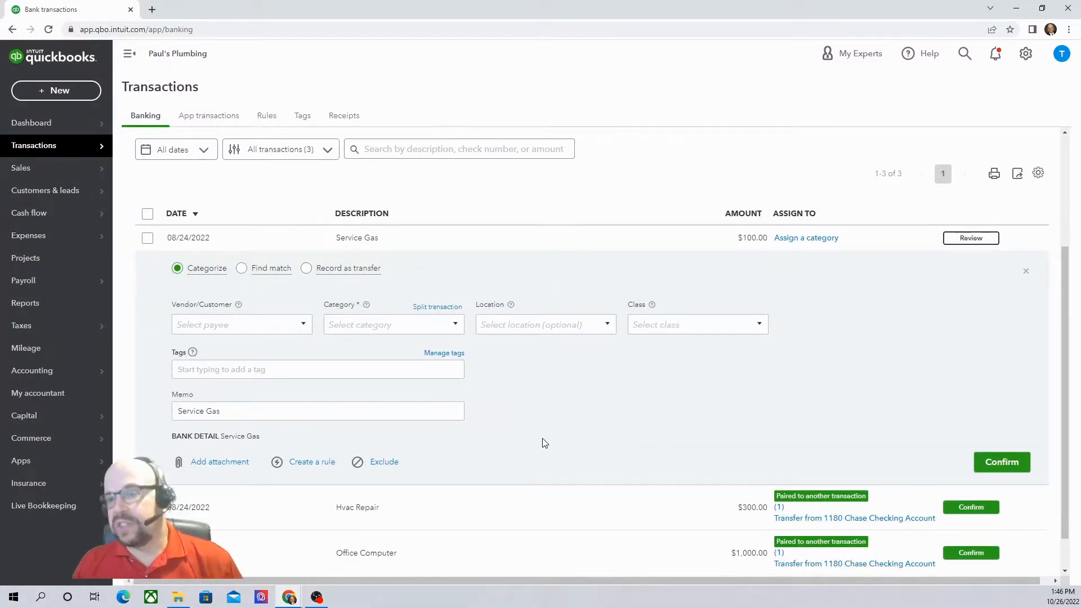
scroll(626, 484, "up", 3)
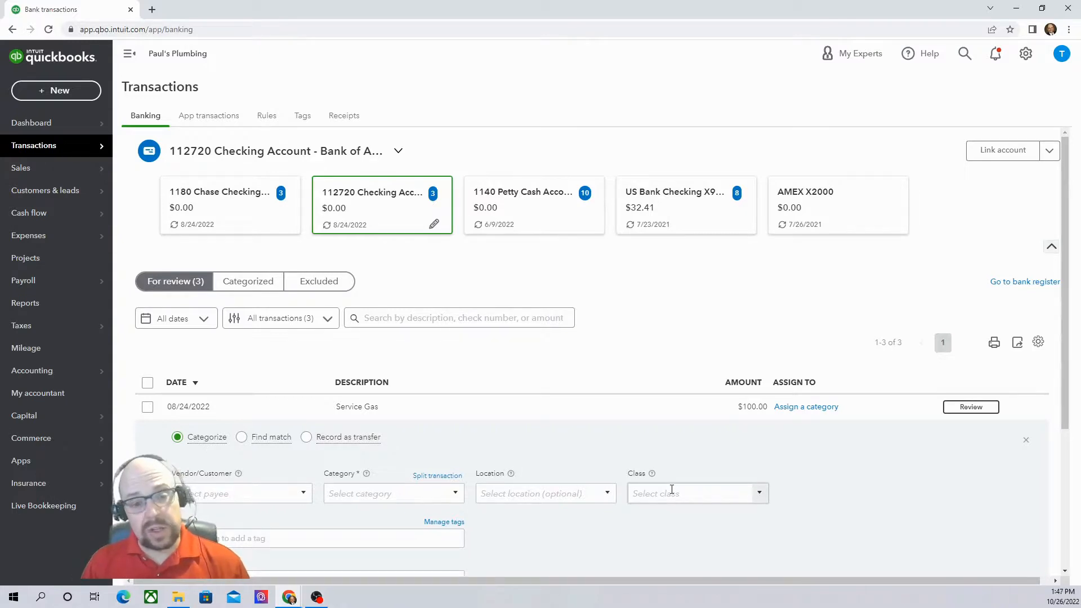
scroll(926, 445, "down", 3)
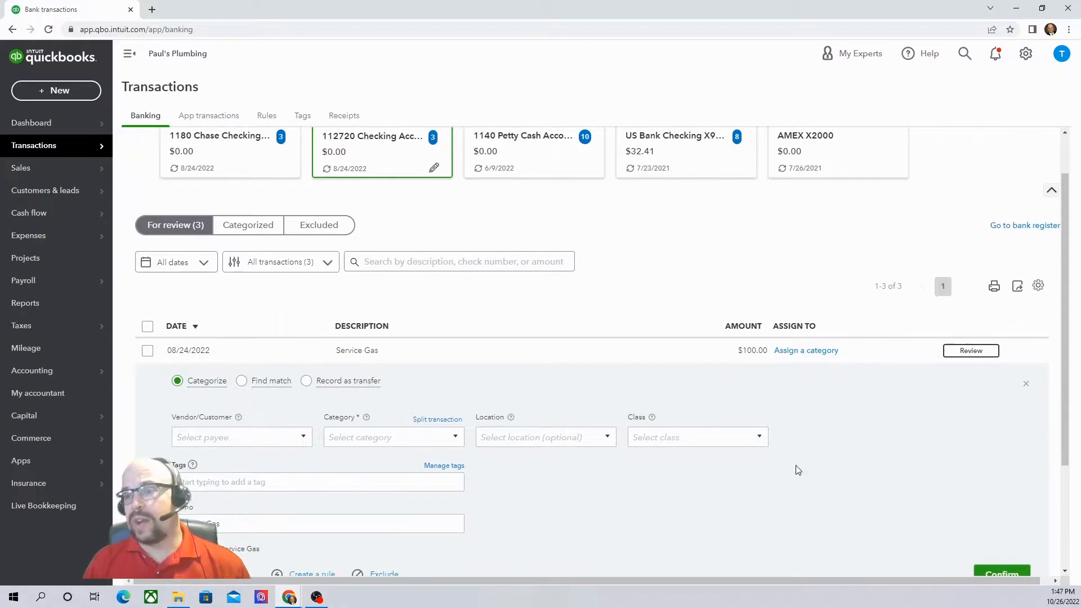
scroll(606, 482, "down", 1)
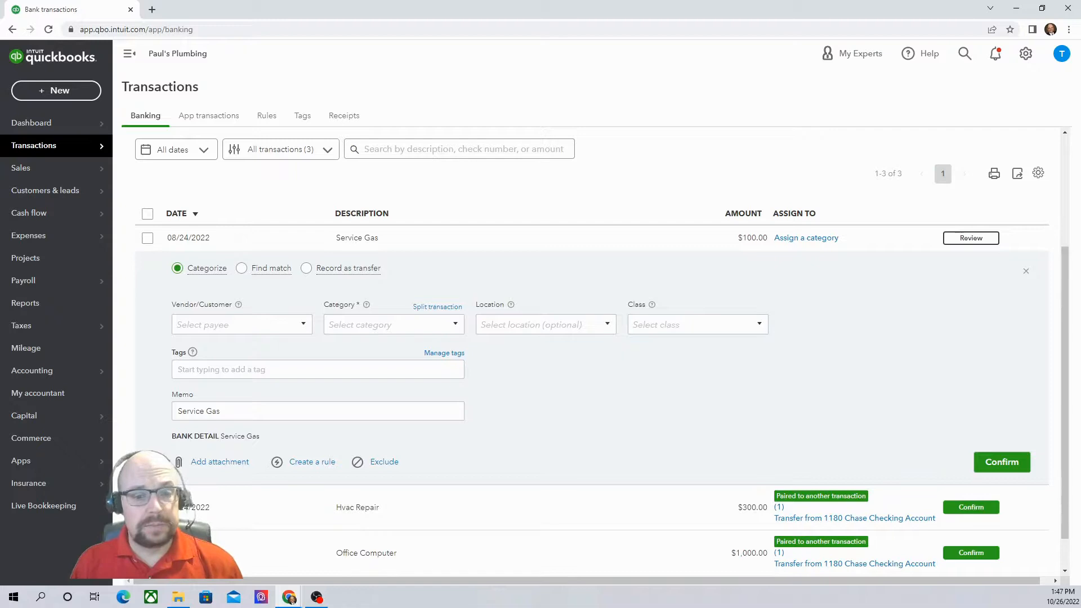
key("alt+Tab")
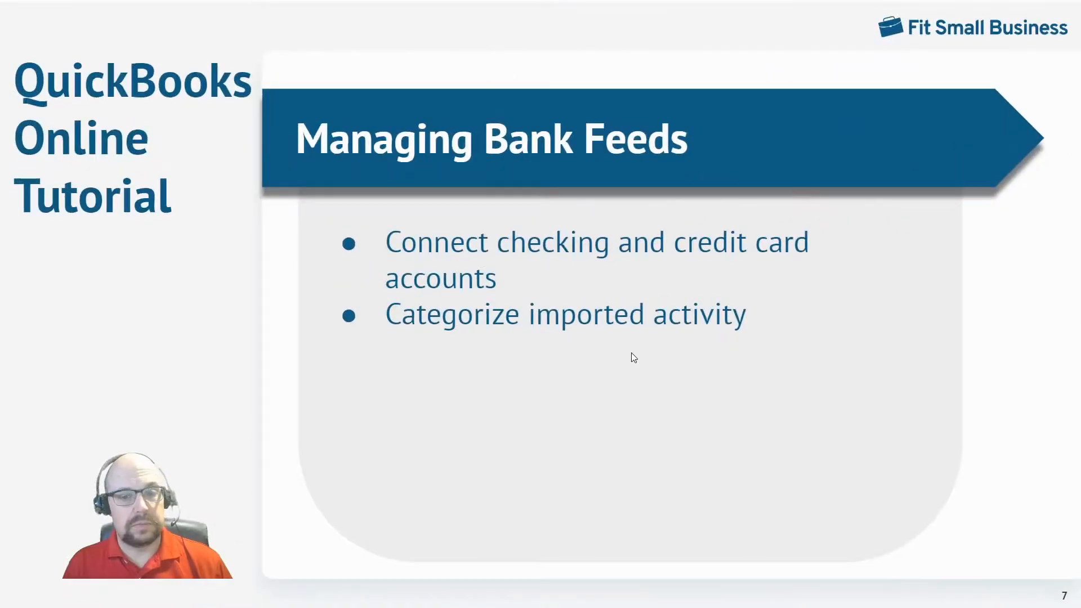
left_click(691, 352)
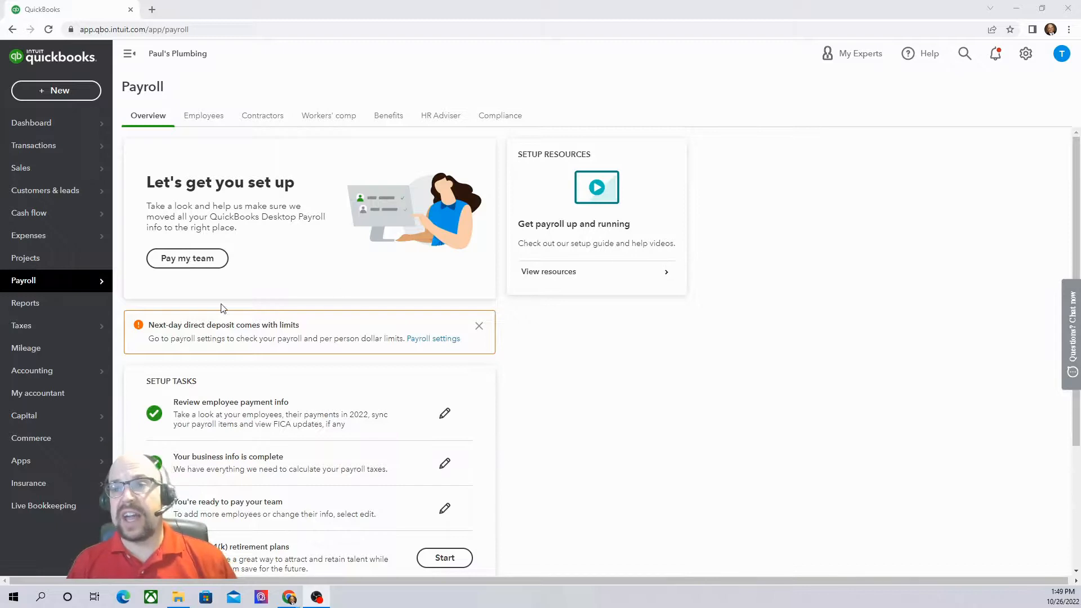
- Go to the dashboard and open the Payroll overview from there
left_click(29, 122)
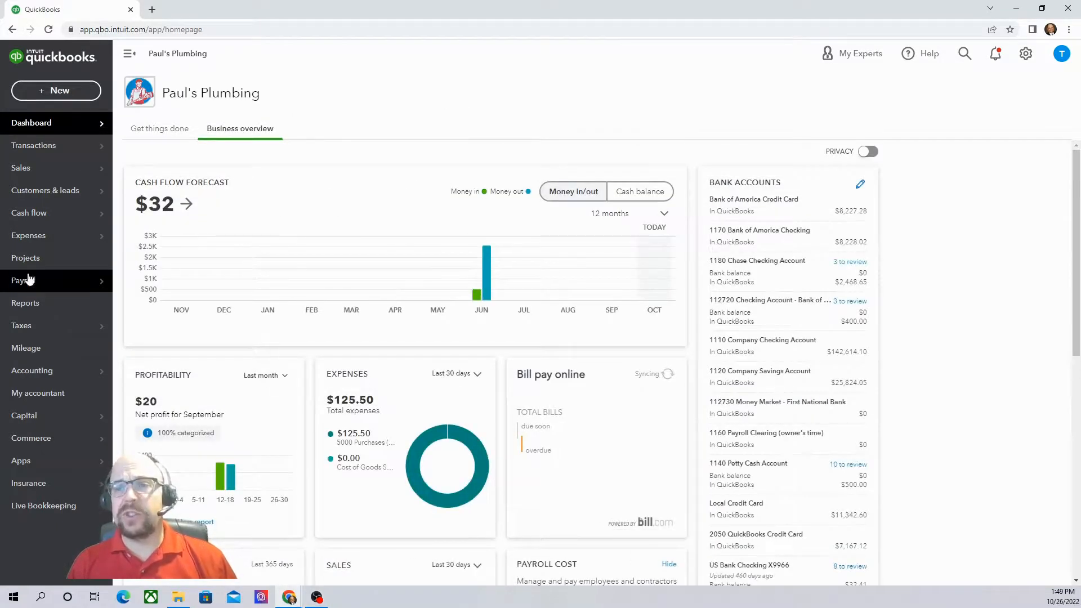
mouse_move(30, 286)
left_click(133, 284)
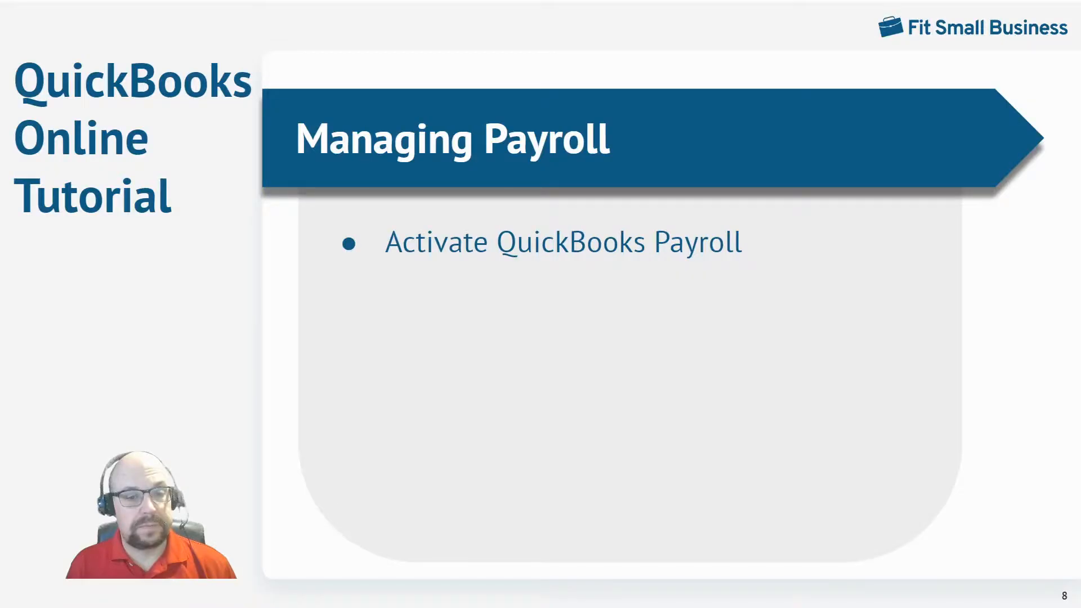
left_click(750, 355)
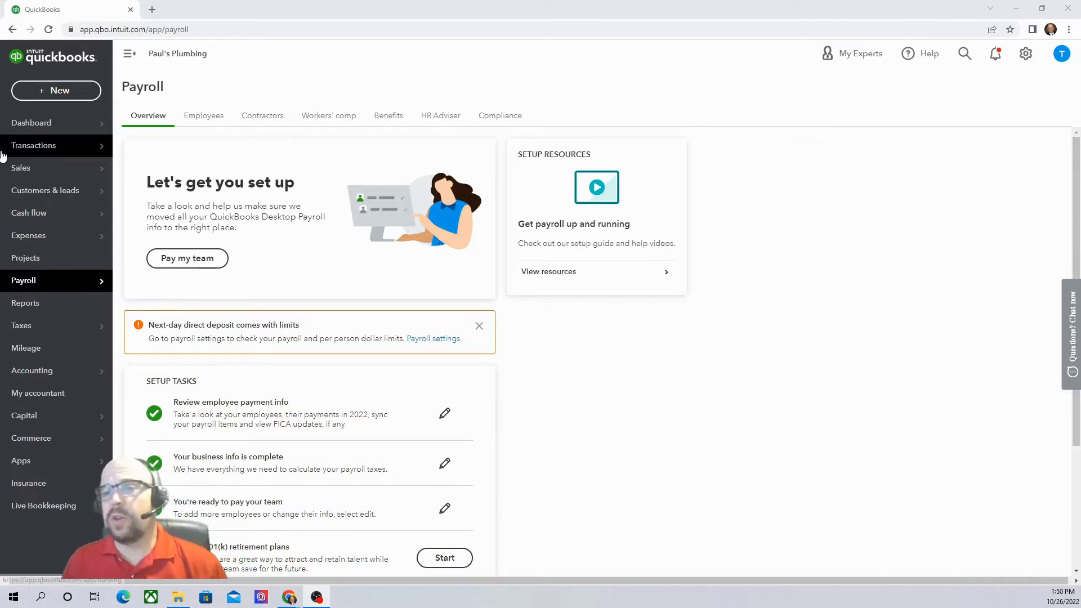
- Open the Reports center and look through the standard report categories from Favorites to Payroll and back
left_click(36, 310)
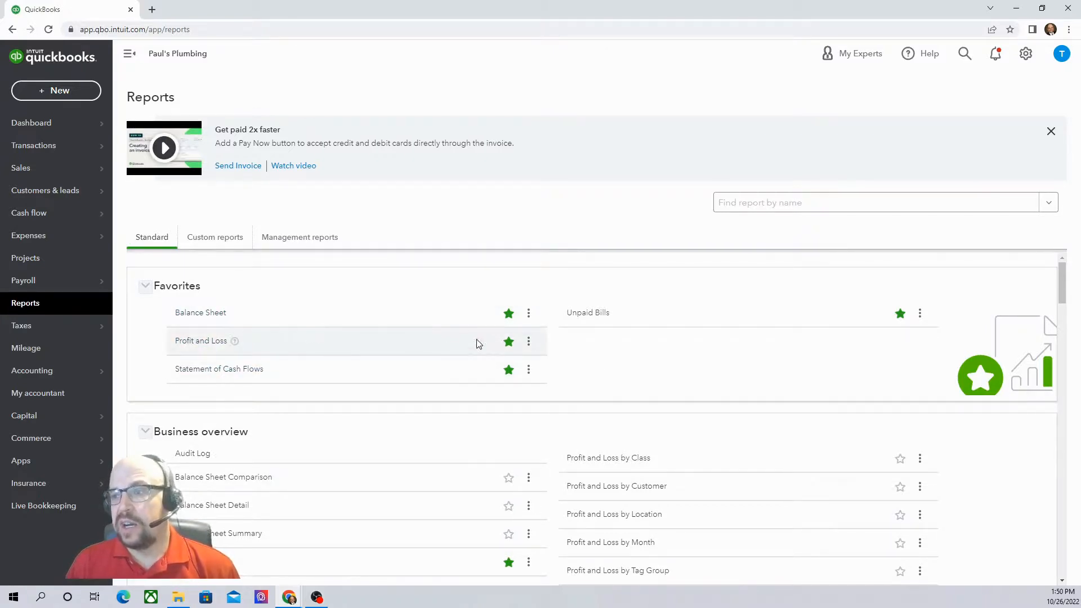
scroll(430, 401, "down", 3)
scroll(430, 401, "down", 15)
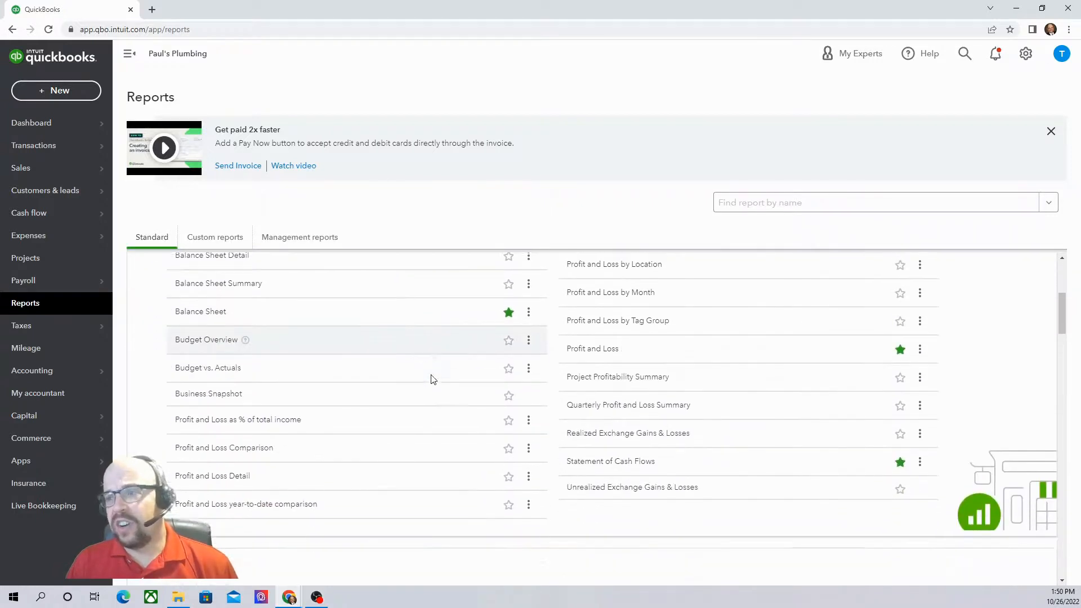
scroll(457, 369, "down", 20)
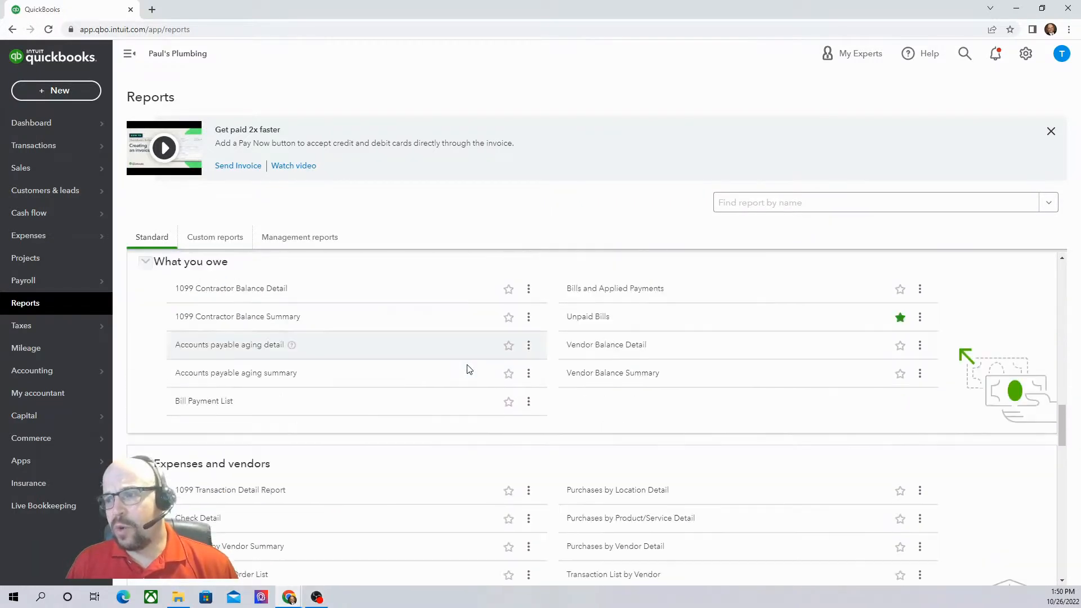
scroll(490, 371, "down", 6)
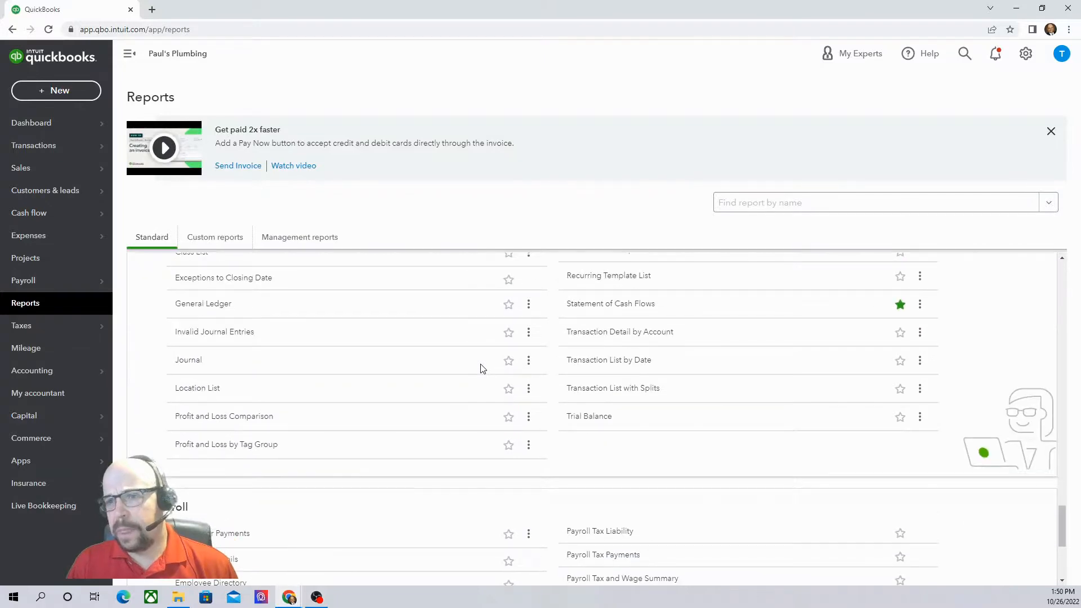
scroll(496, 372, "up", 7)
scroll(498, 366, "up", 20)
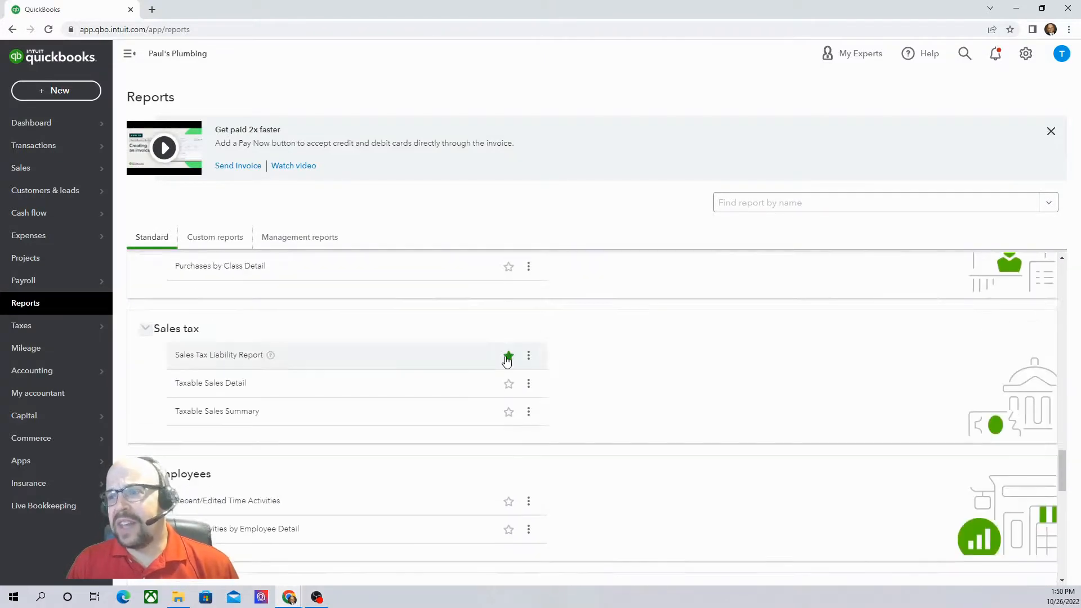
scroll(505, 357, "up", 12)
scroll(505, 358, "up", 3)
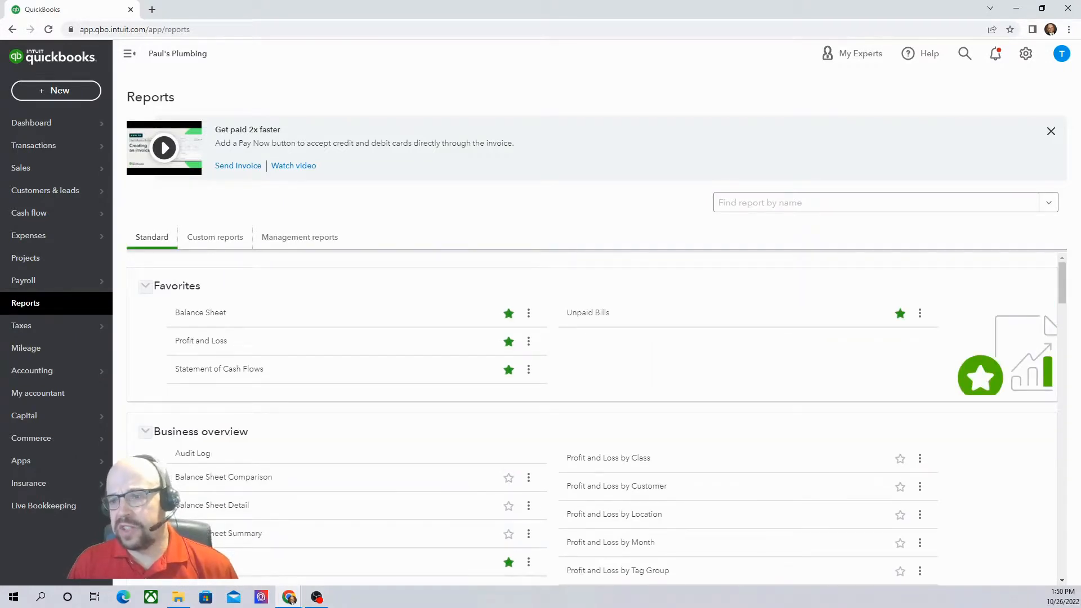
- Mark the Balance Sheet Comparison report as a favorite and remove it from Favorites again
left_click(508, 478)
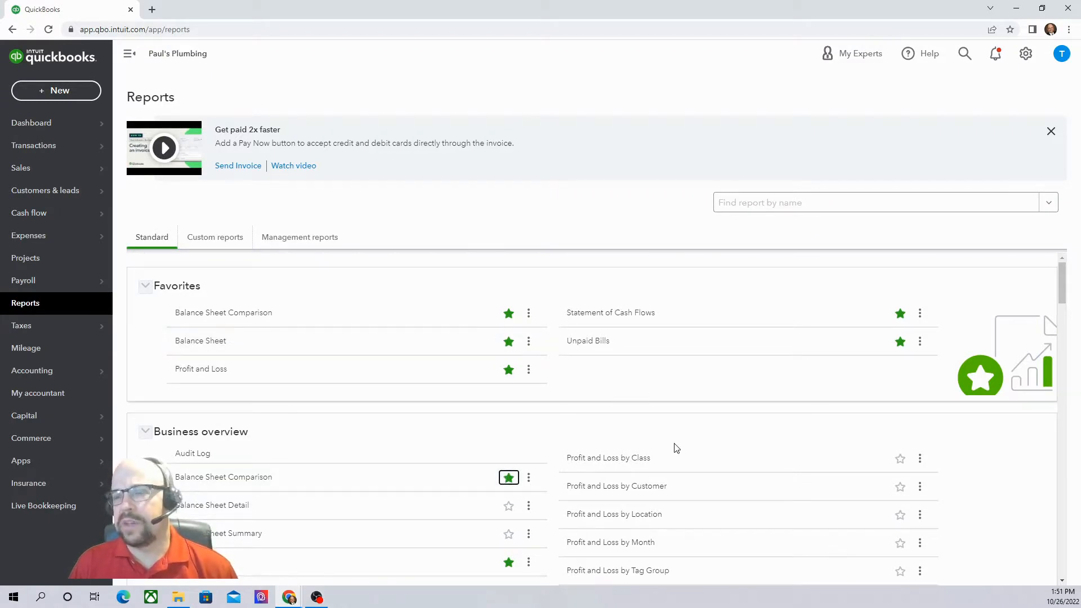
left_click(509, 314)
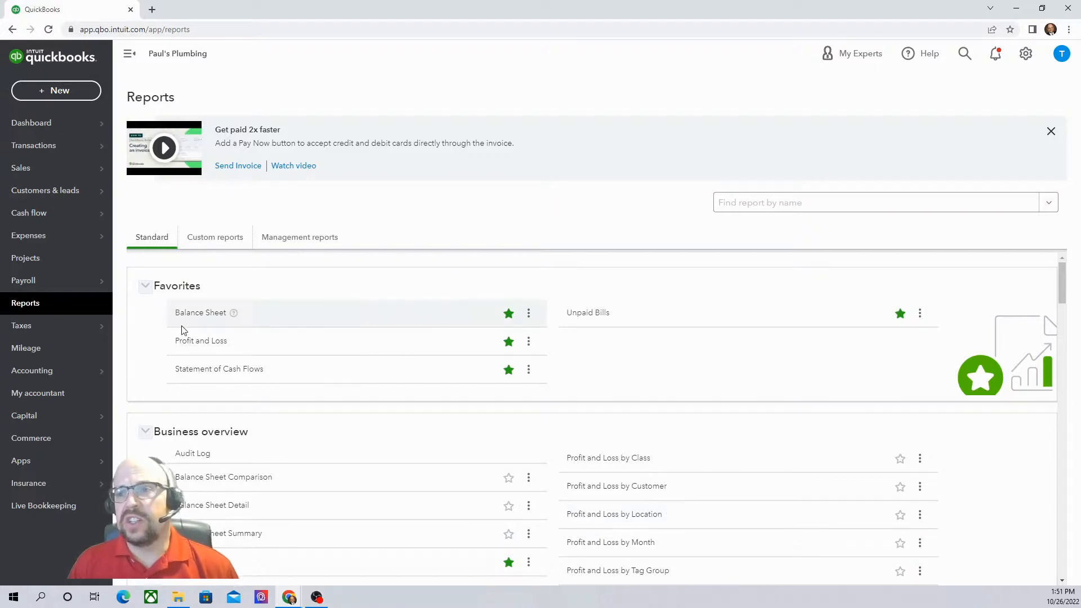
- Open the Balance Sheet report from Favorites
left_click(193, 314)
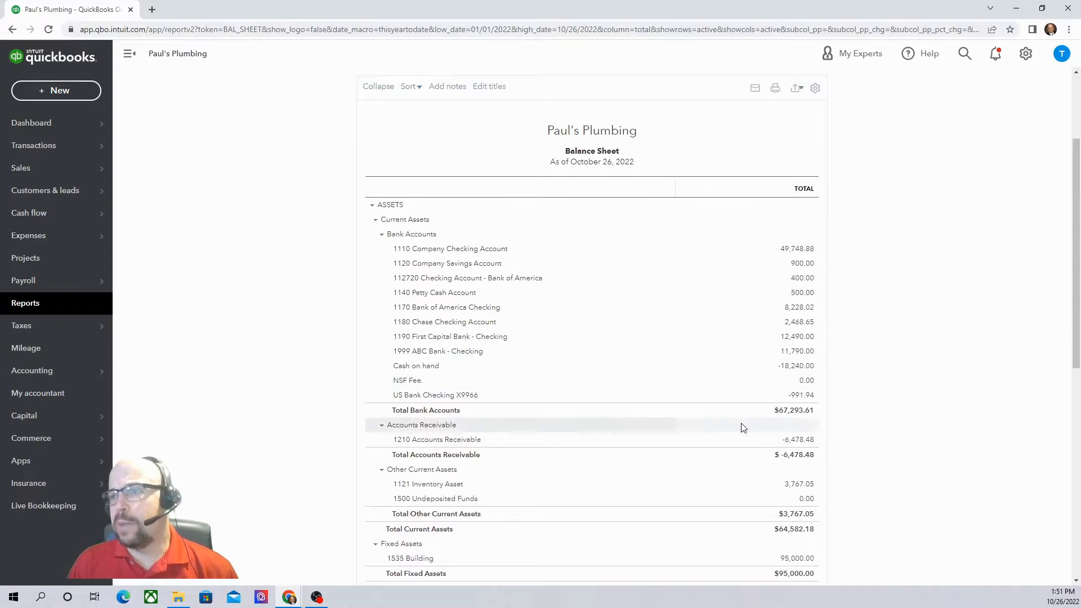
- Look over the Balance Sheet and collapse its Bank Accounts, Current Assets and Fixed Assets sections
scroll(764, 401, "up", 2)
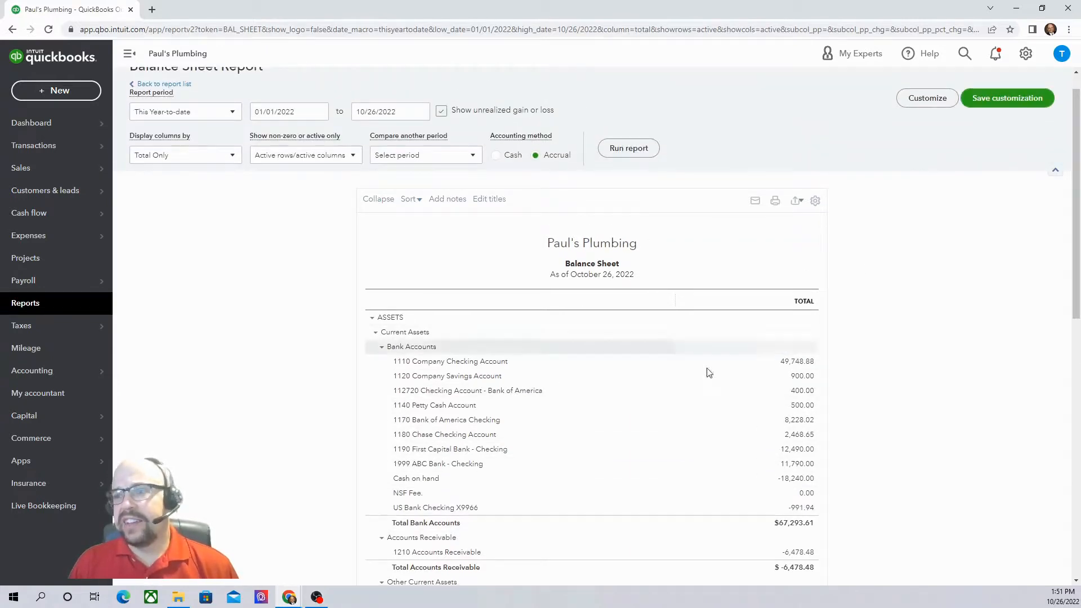
scroll(819, 411, "down", 1)
scroll(820, 411, "down", 3)
scroll(821, 383, "up", 4)
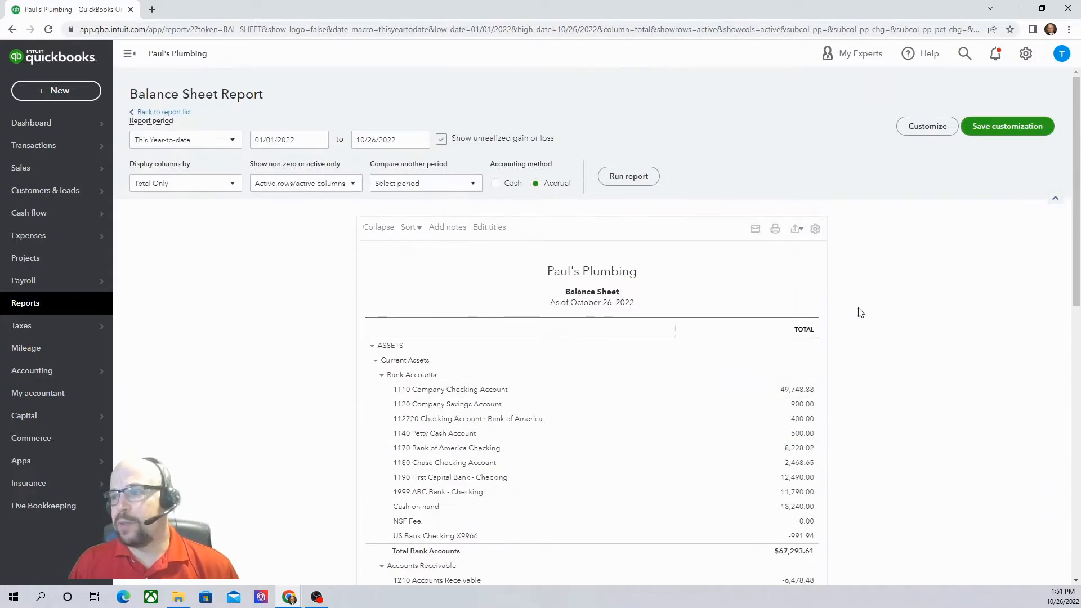
scroll(732, 332, "down", 1)
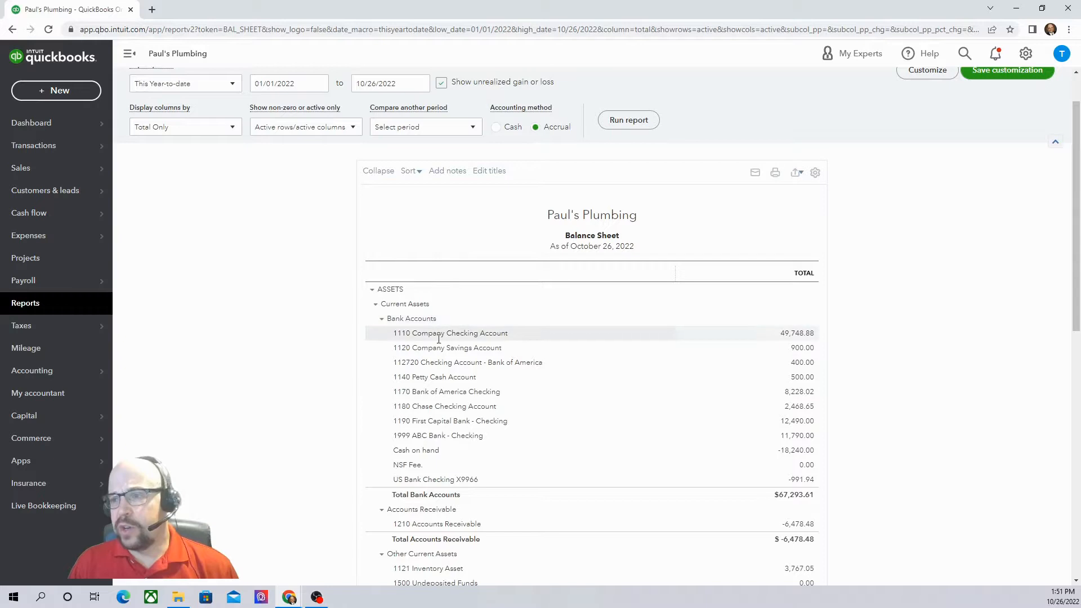
left_click(383, 320)
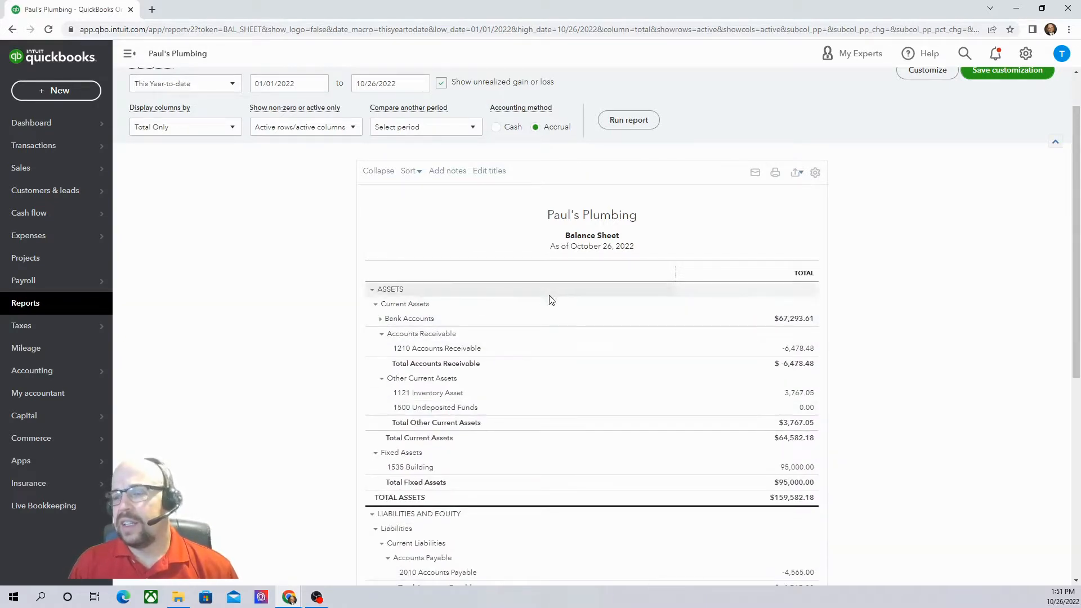
left_click(376, 306)
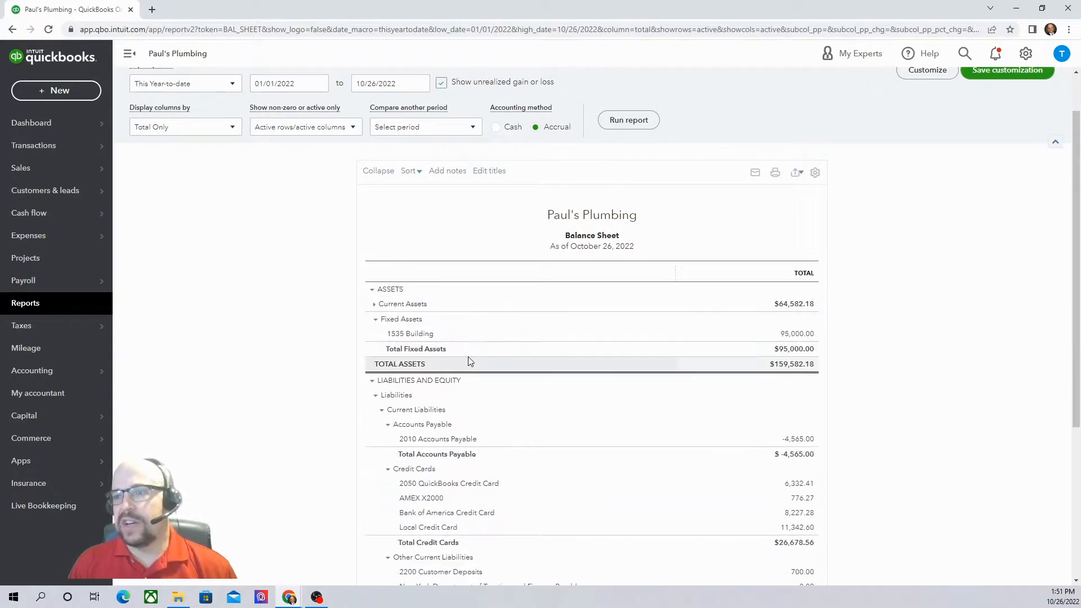
left_click(377, 320)
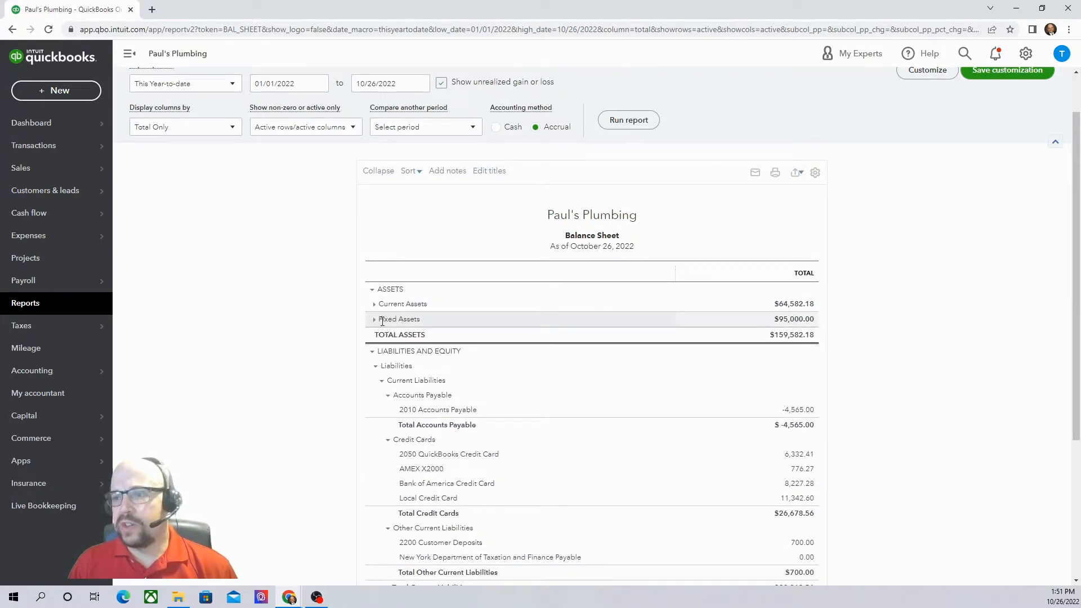
- Expand the Fixed Assets and Current Assets sections again and review the report down to the equity section
left_click(376, 320)
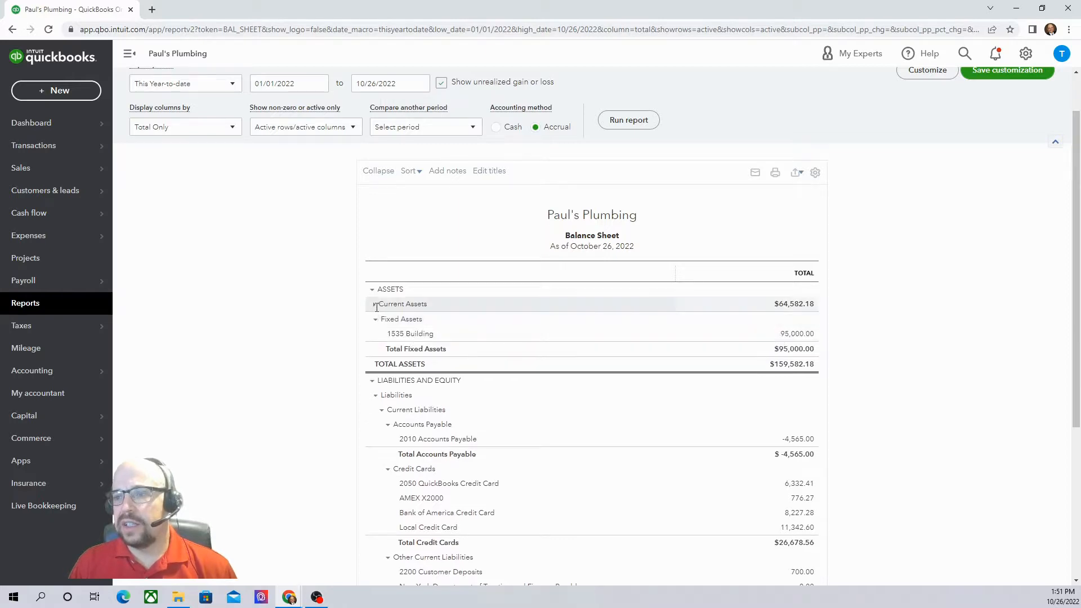
left_click(376, 306)
scroll(555, 325, "down", 5)
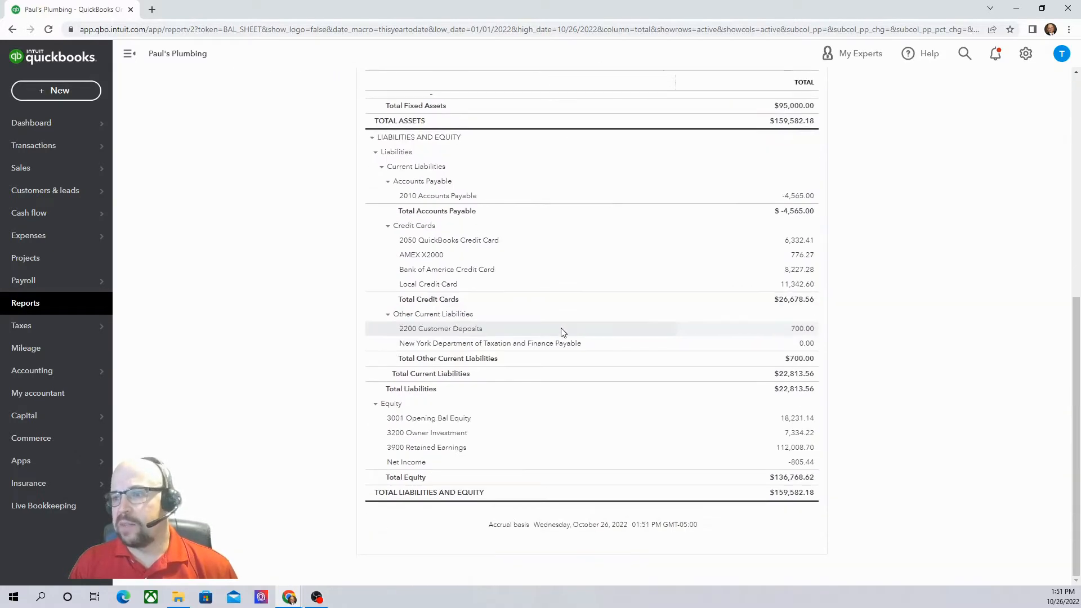
scroll(561, 328, "up", 5)
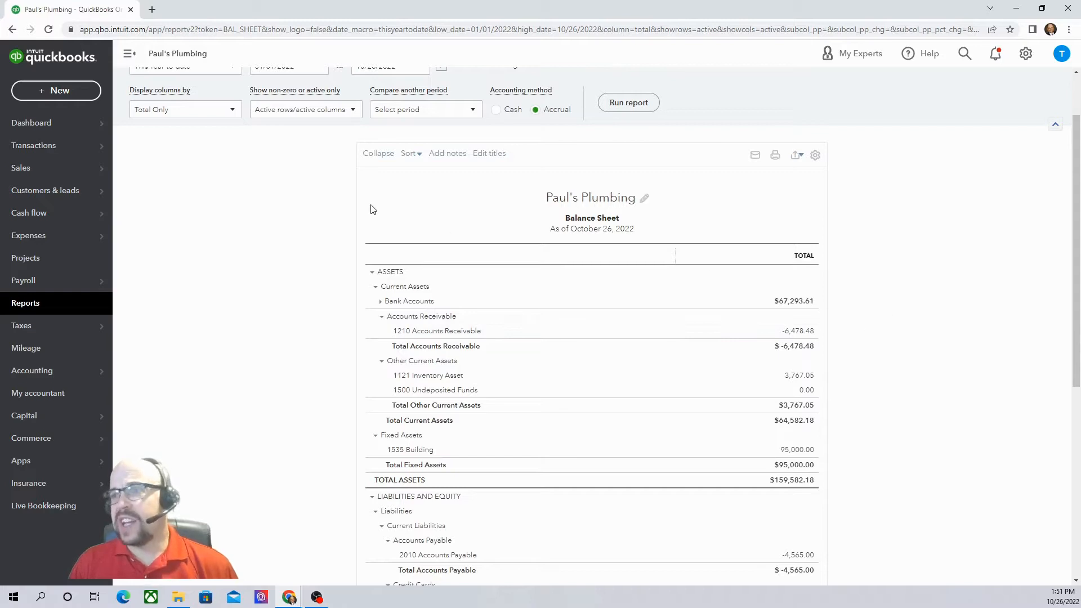
scroll(371, 209, "up", 2)
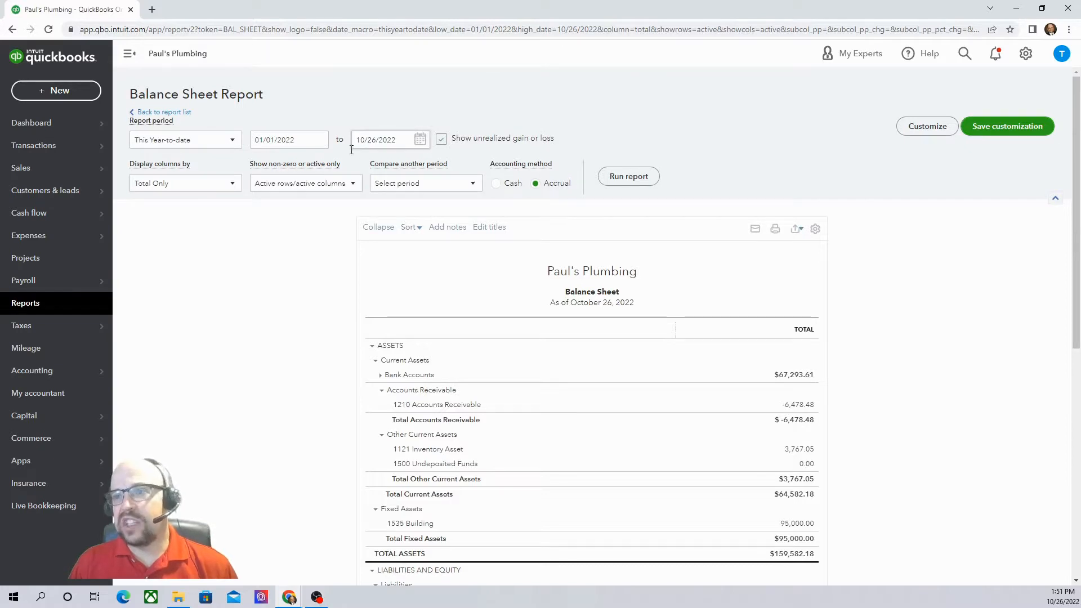
- Display the Balance Sheet columns by Quarters, rerun the report and look over the quarterly columns
left_click(232, 184)
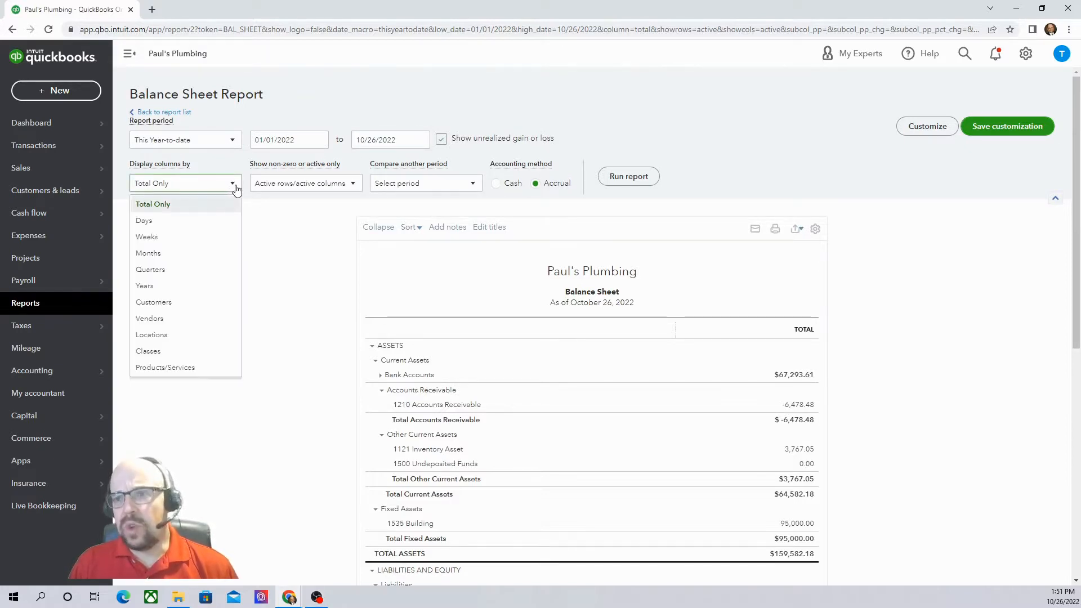
left_click(182, 273)
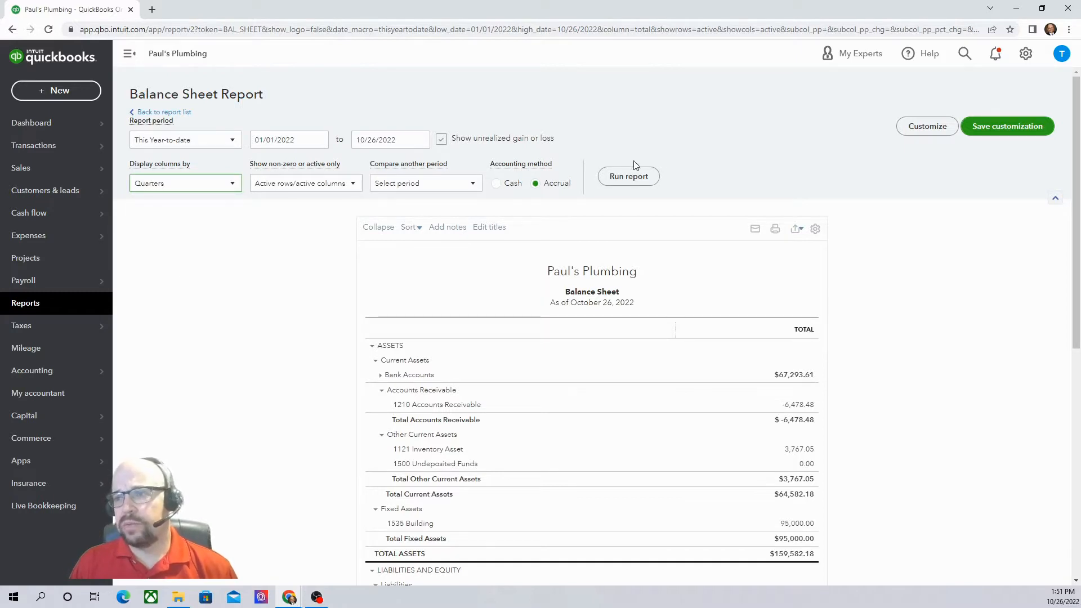
left_click(625, 177)
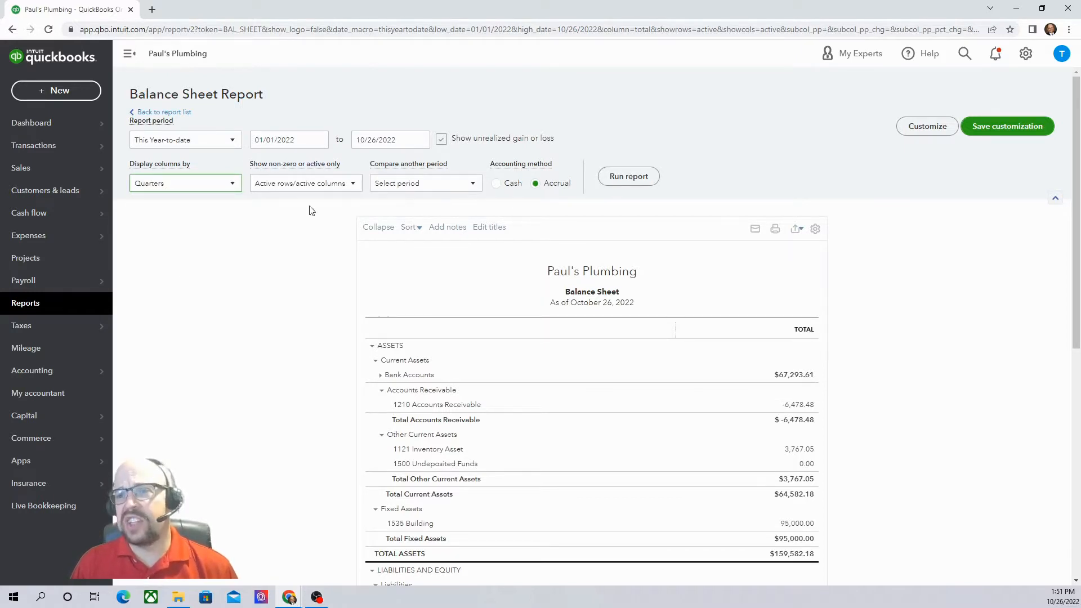
left_click(624, 176)
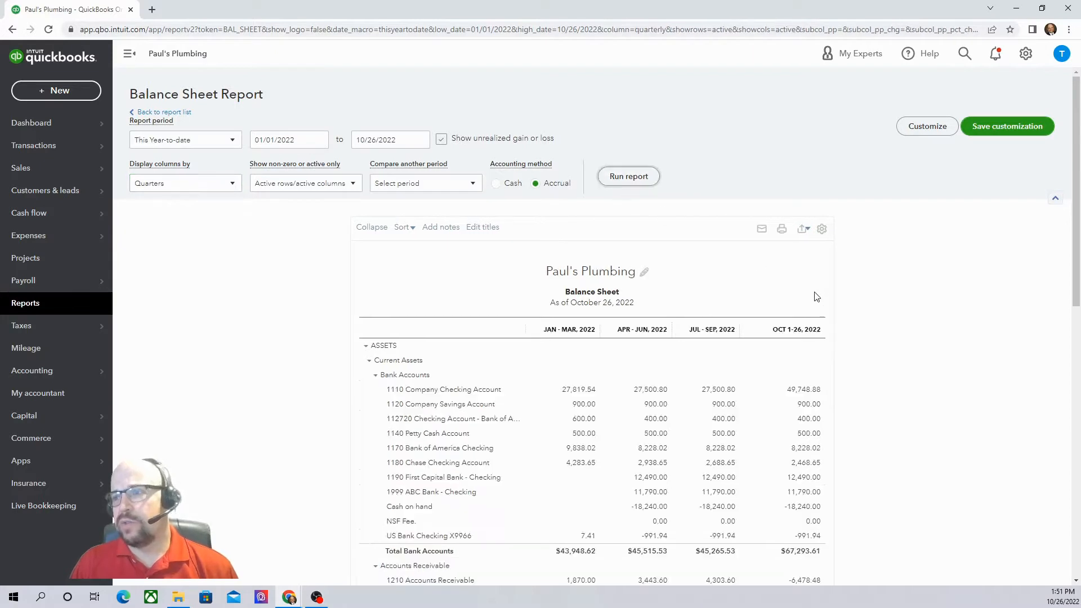
scroll(816, 297, "down", 3)
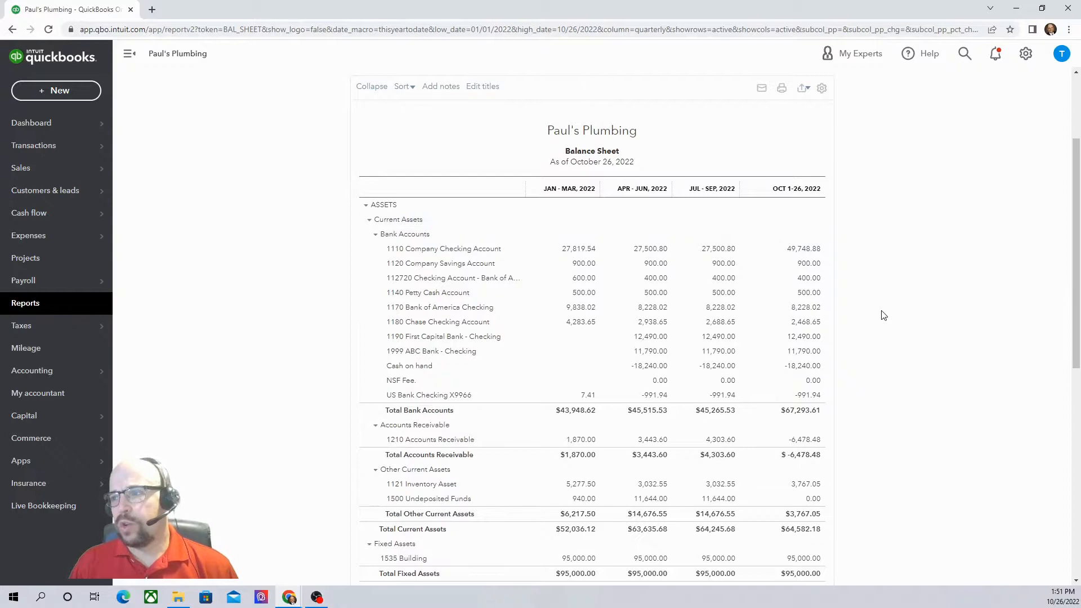
scroll(883, 315, "up", 3)
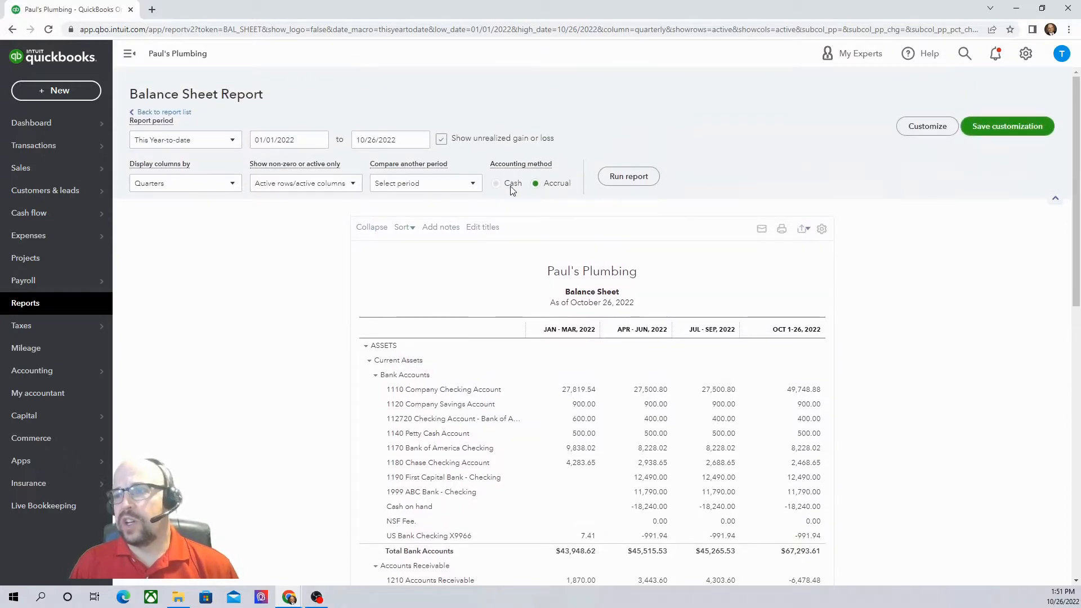
- Switch the Balance Sheet's accounting method to Cash, rerun the report and review it
left_click(497, 184)
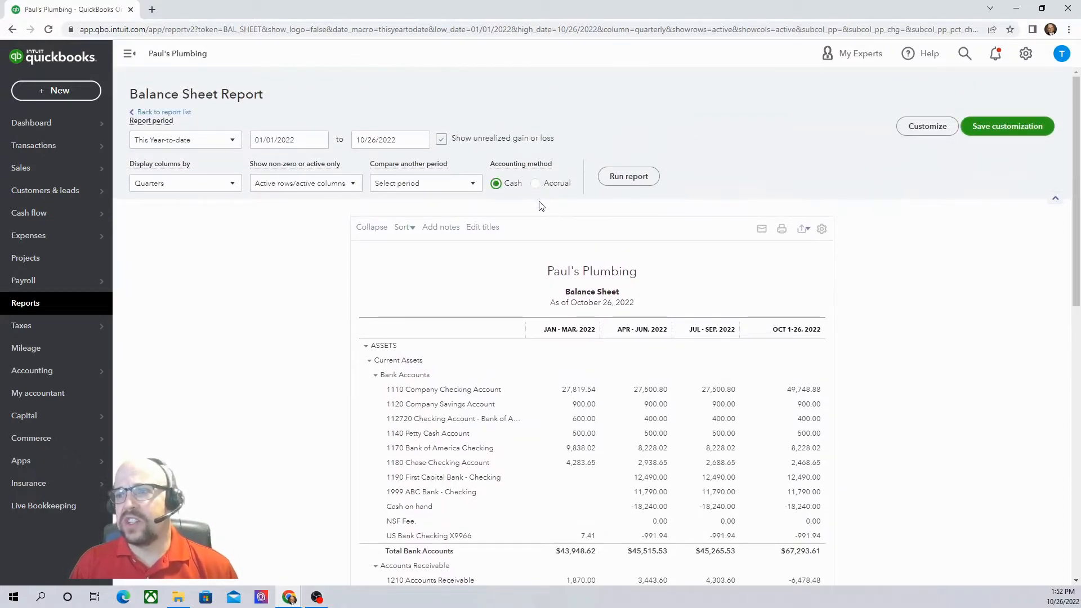
left_click(627, 177)
scroll(896, 351, "down", 3)
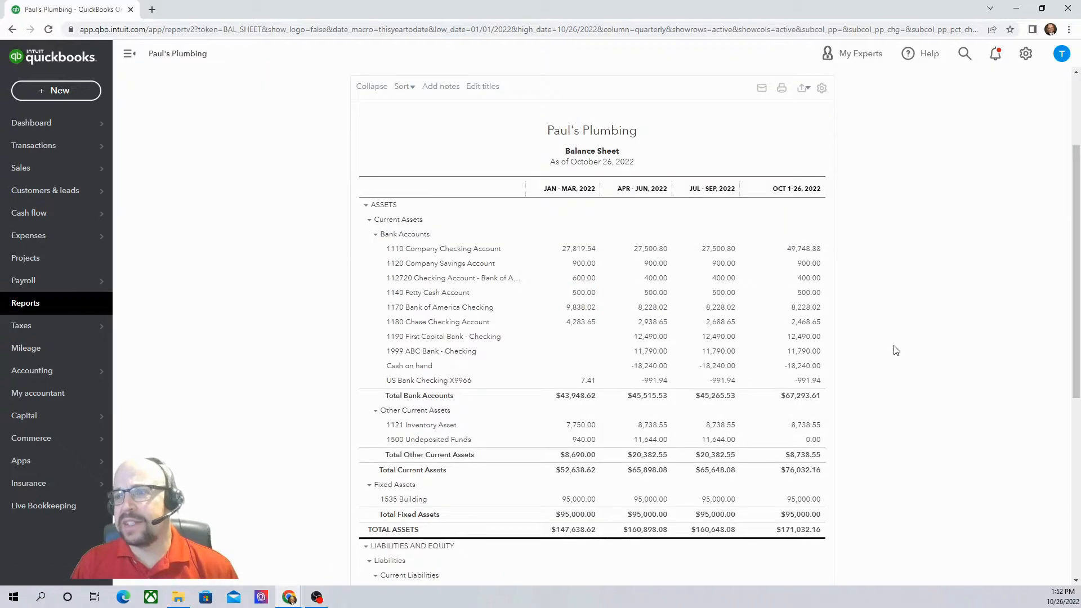
scroll(905, 350, "up", 1)
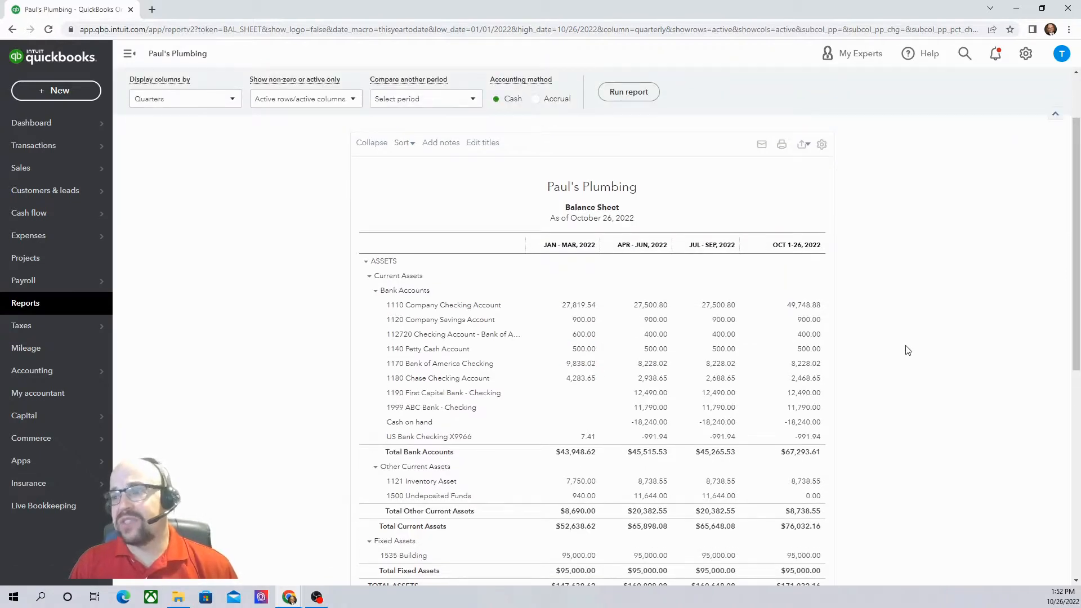
scroll(908, 350, "up", 2)
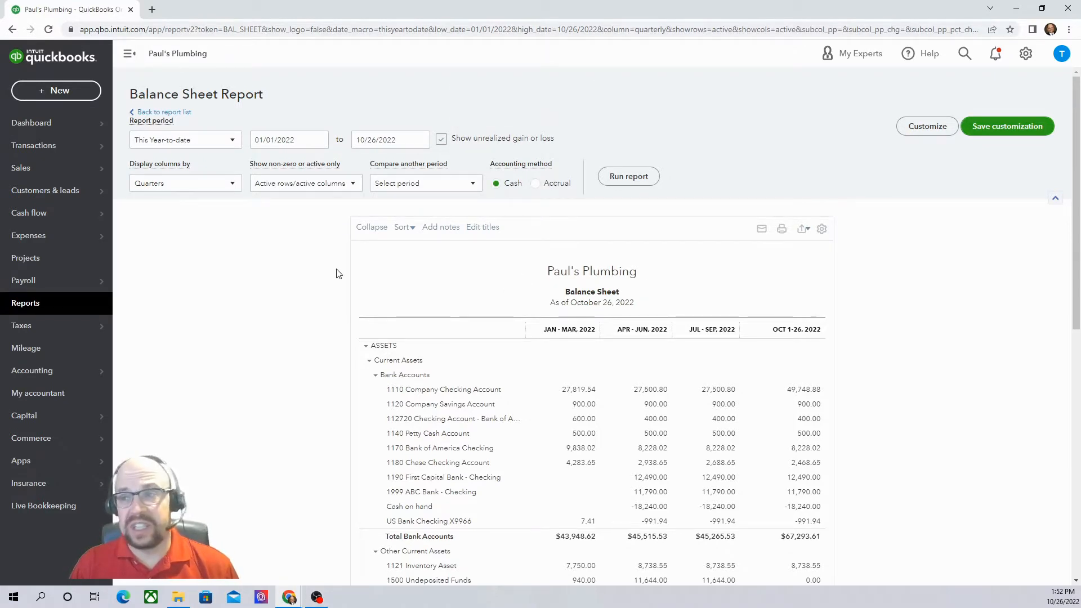
- Display the columns as Total Only, compare with the previous period and rerun the Balance Sheet
left_click(169, 183)
left_click(160, 205)
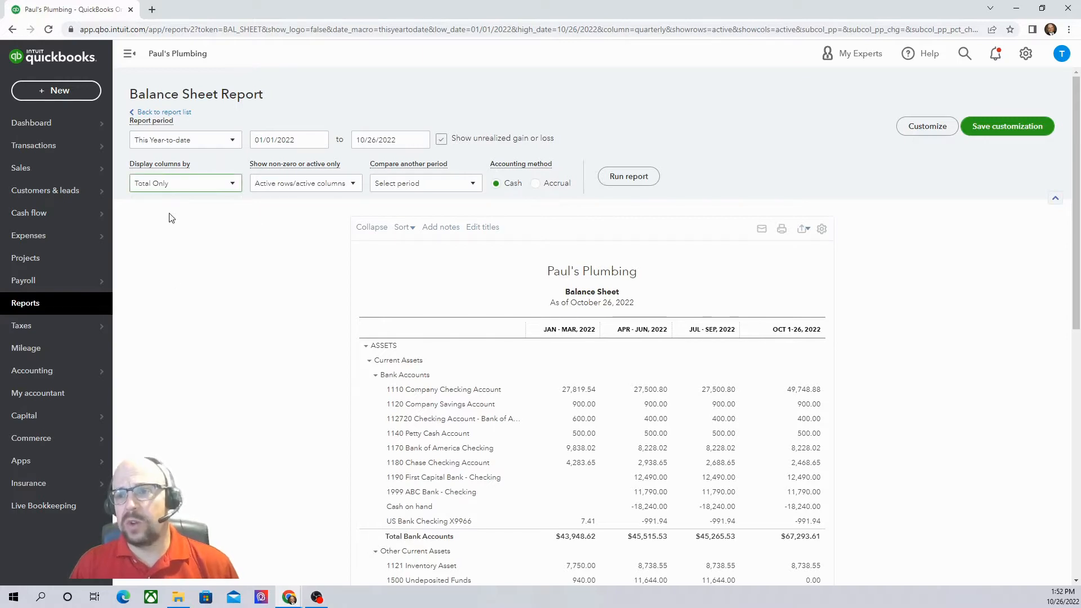
left_click(423, 185)
left_click(385, 214)
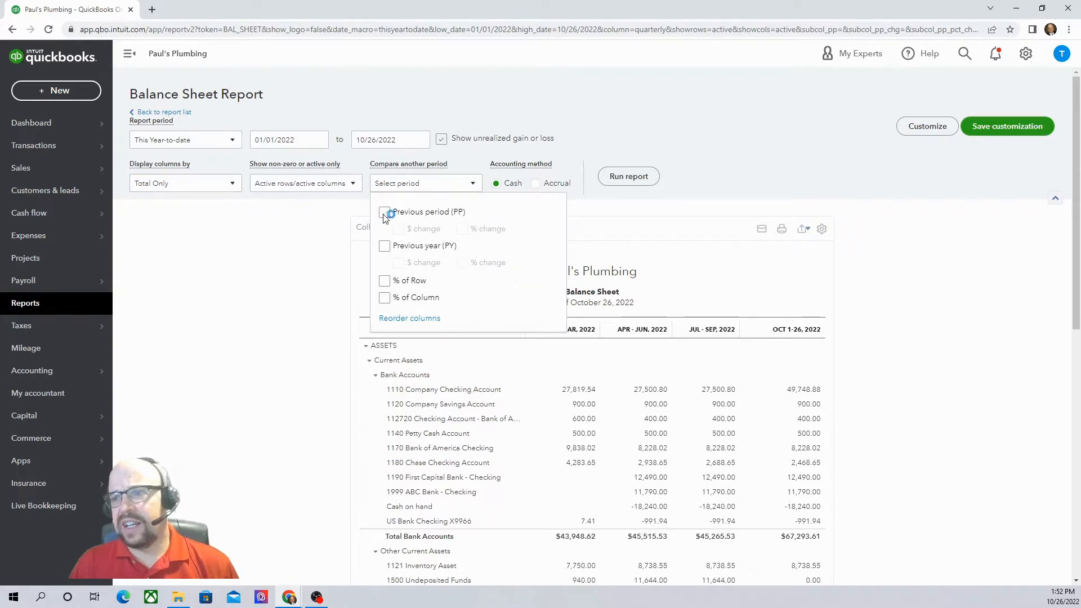
left_click(276, 272)
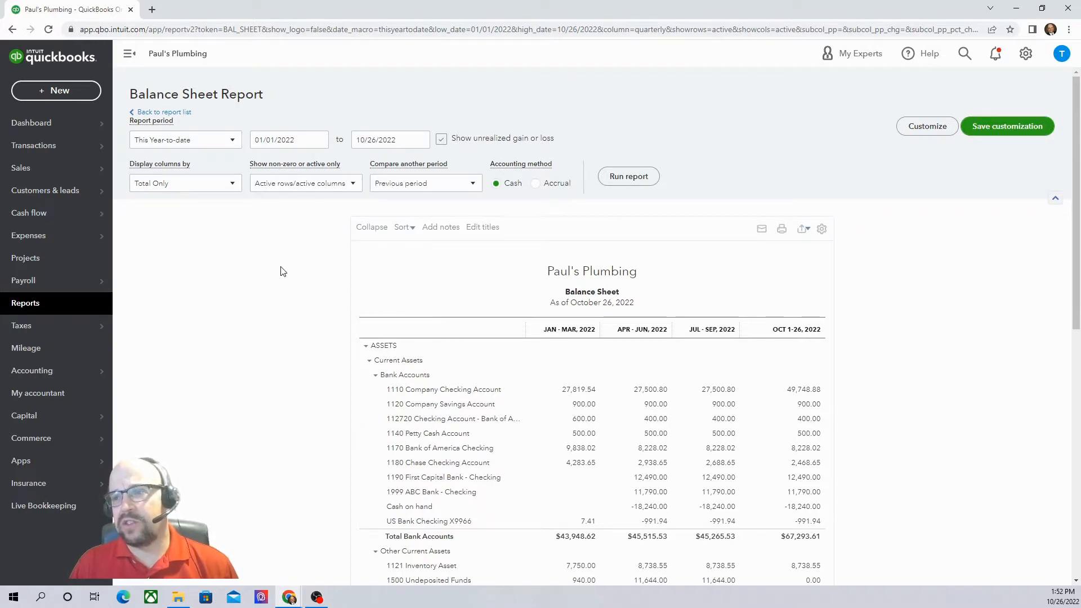
left_click(624, 175)
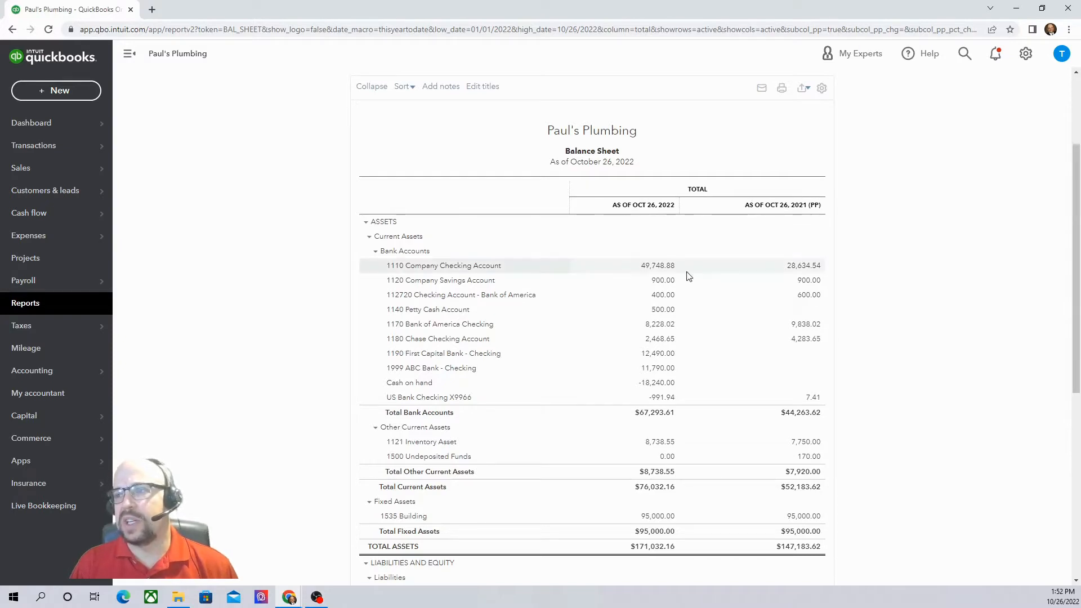
- Look through the report customization settings for rows/columns, filters and header/footer, then rerun the Balance Sheet from there
scroll(547, 253, "up", 3)
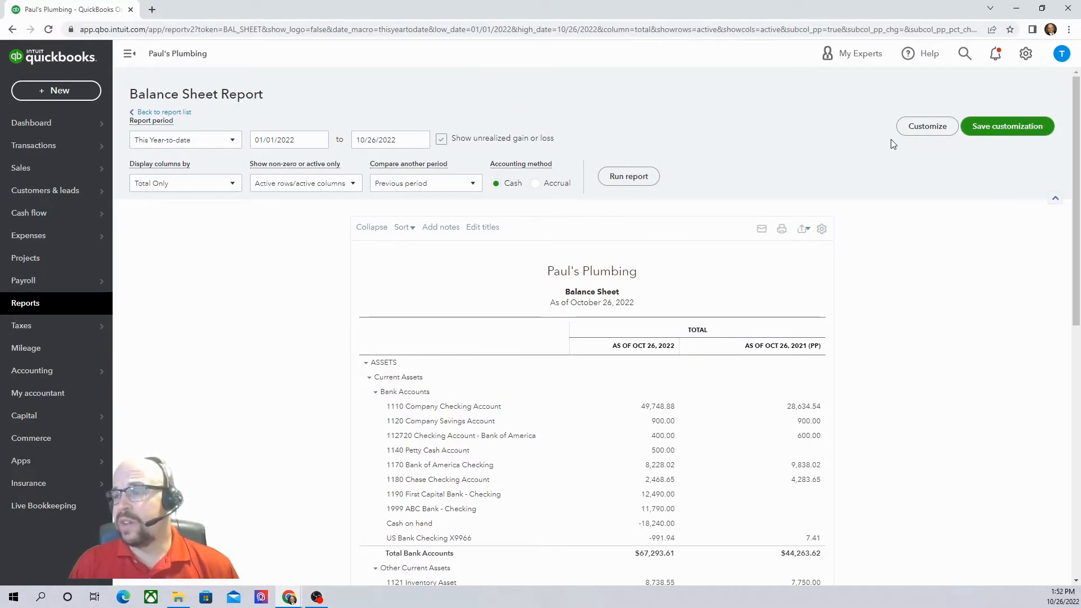
left_click(921, 132)
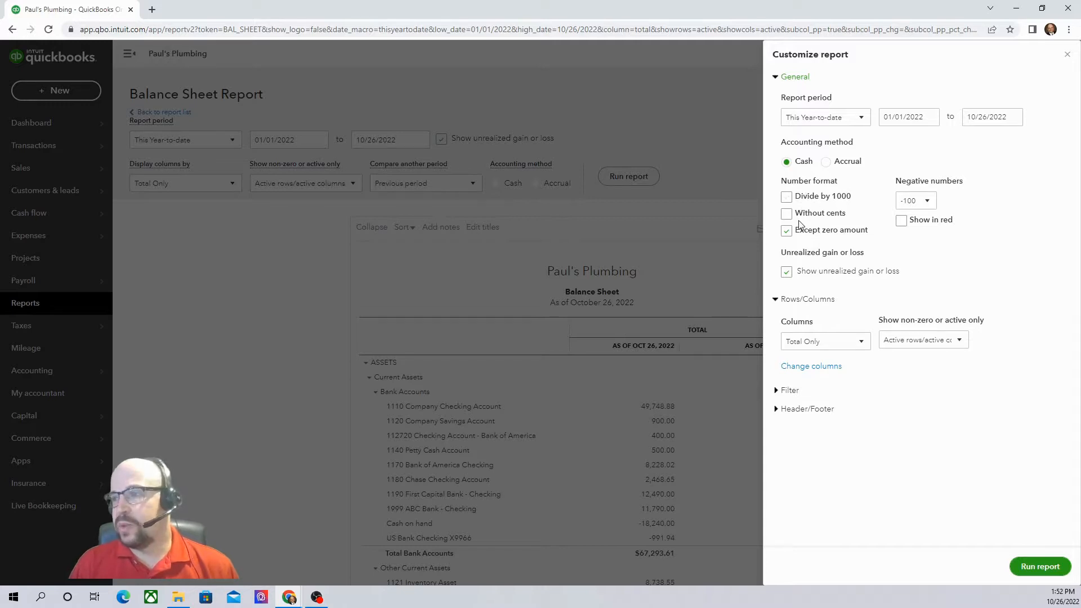
left_click(778, 302)
left_click(779, 300)
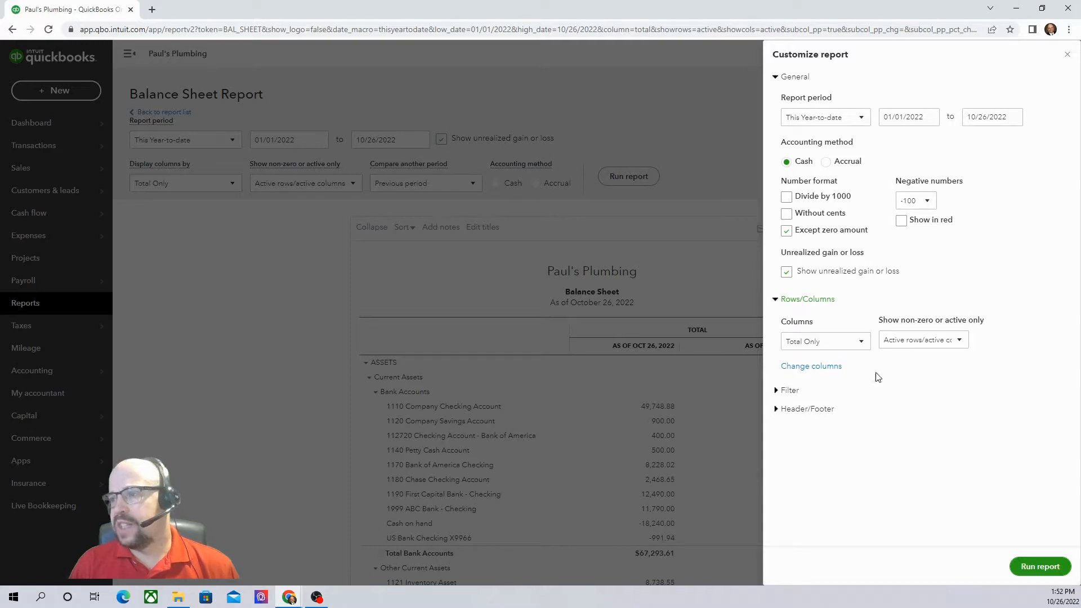
left_click(778, 391)
scroll(881, 404, "down", 1)
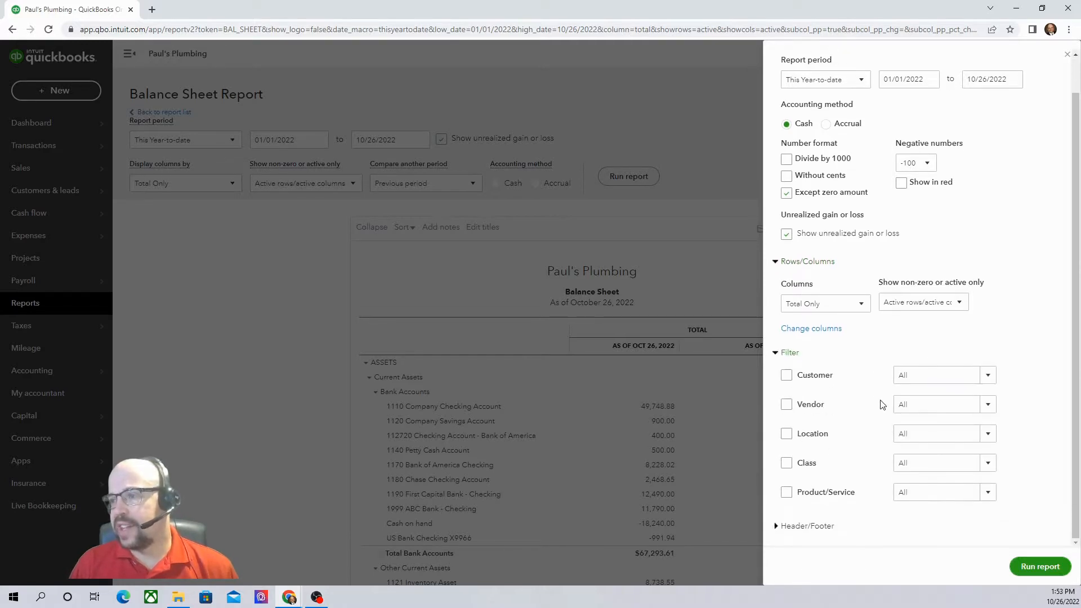
left_click(778, 527)
scroll(888, 437, "down", 5)
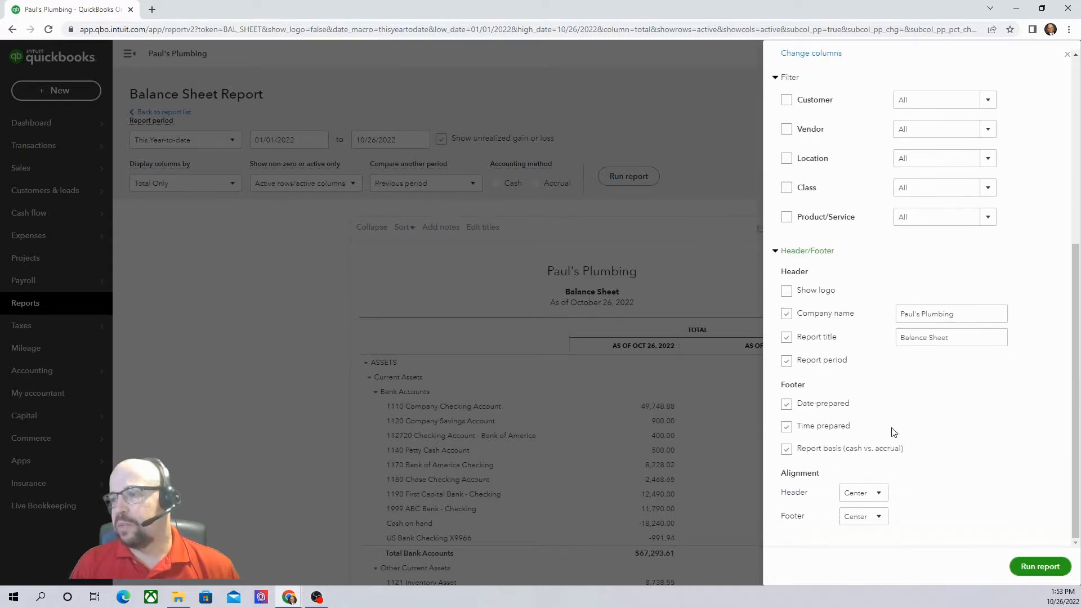
scroll(976, 479, "up", 6)
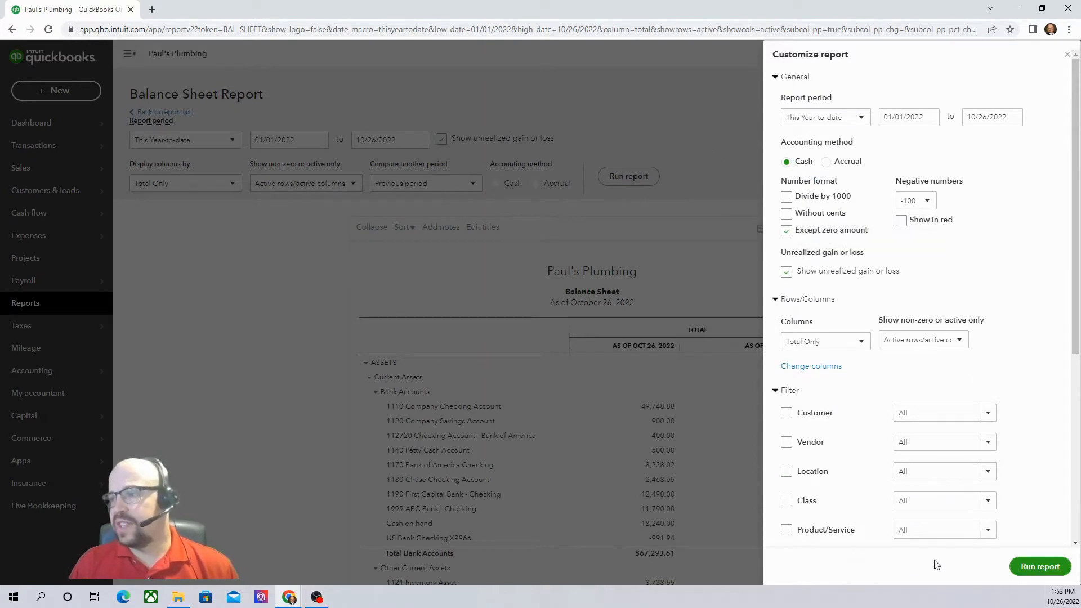
left_click(1039, 566)
- Review the Balance Sheet, open its print preview and look through the previewed pages
scroll(765, 452, "down", 3)
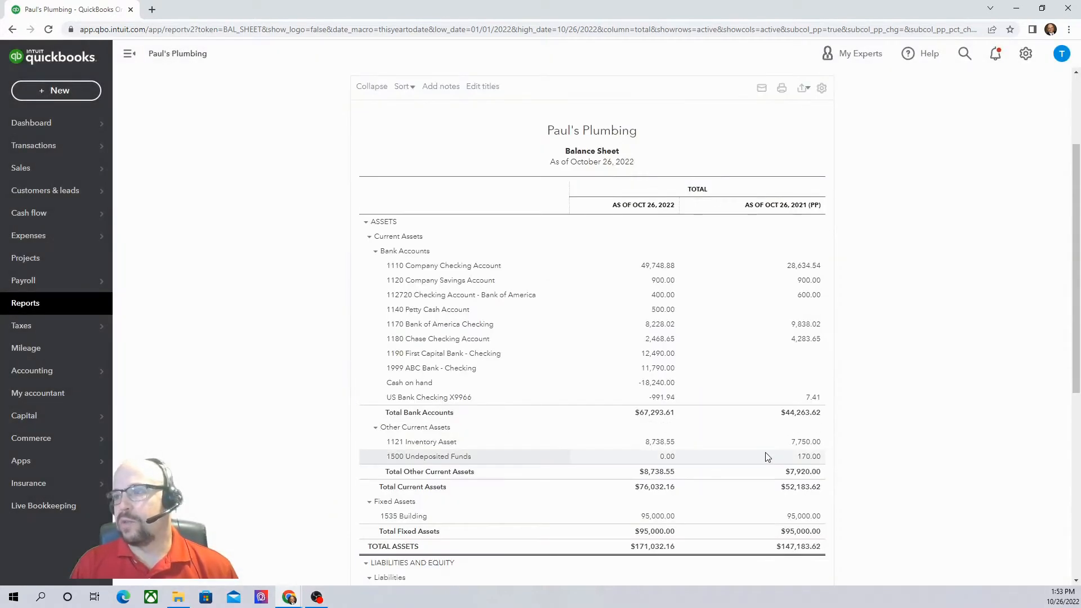
scroll(835, 411, "up", 3)
scroll(809, 397, "down", 6)
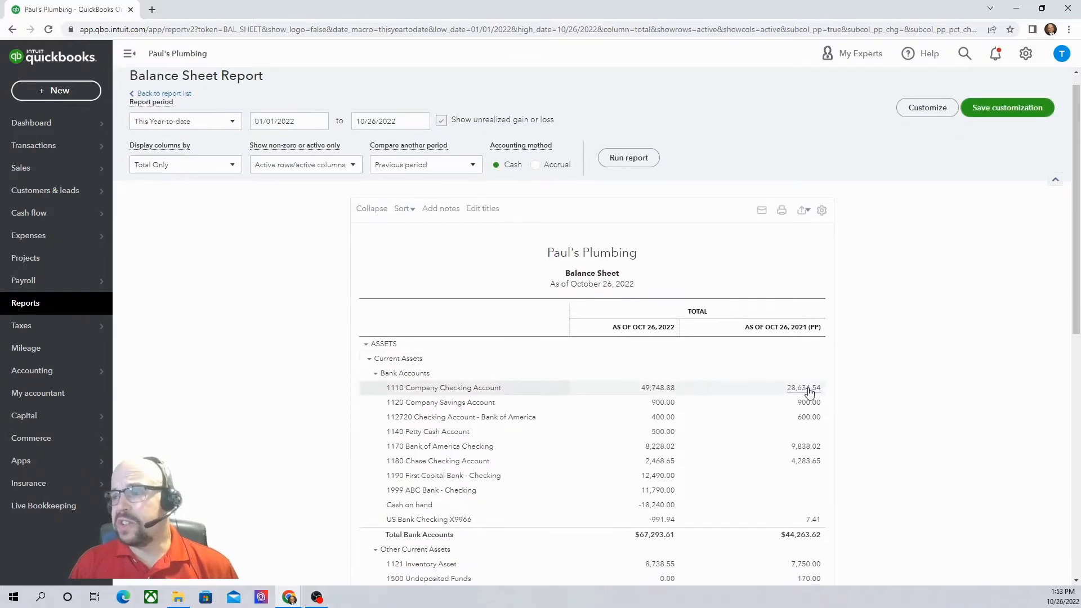
scroll(795, 415, "up", 6)
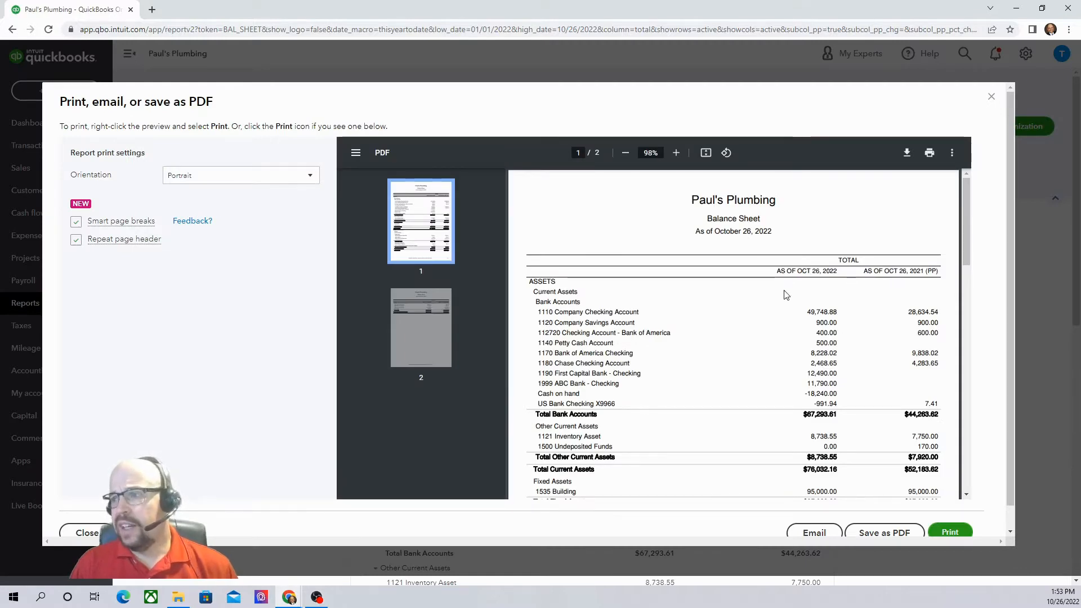
scroll(786, 294, "down", 8)
scroll(804, 317, "up", 5)
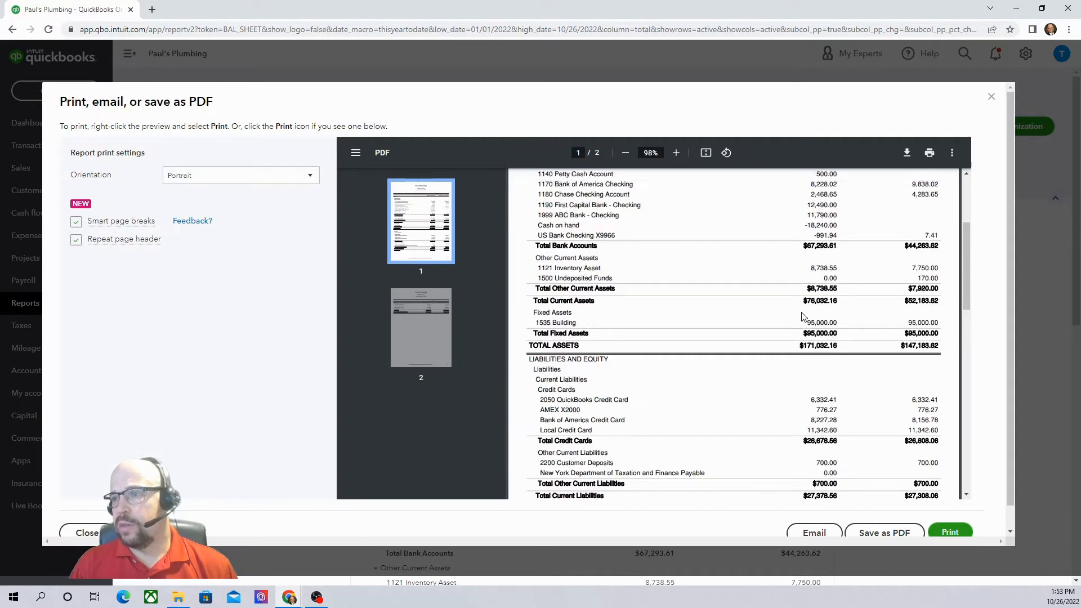
scroll(803, 317, "up", 3)
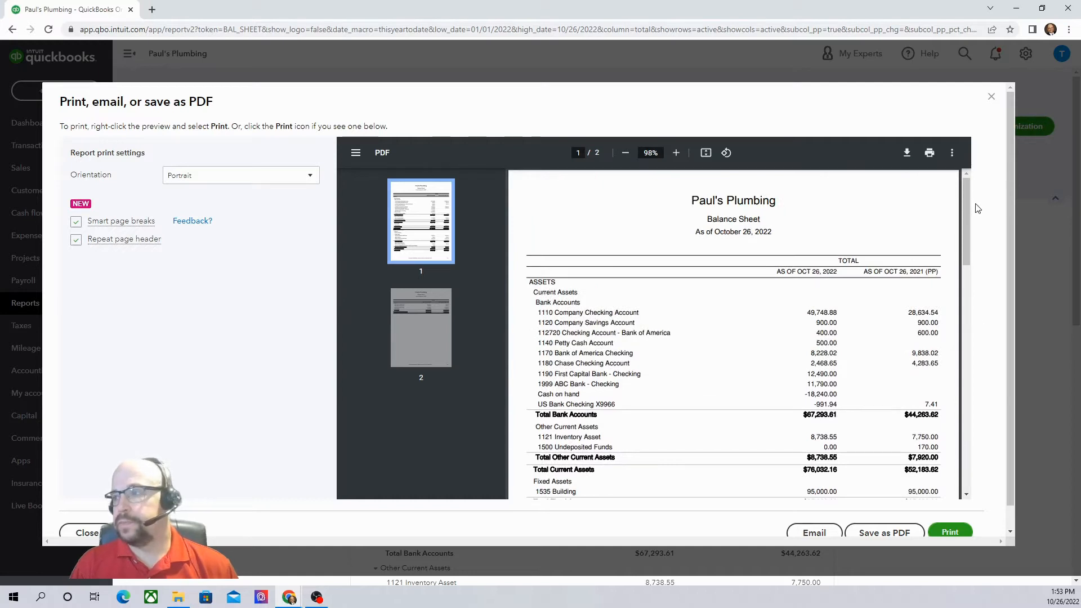
- Close the print preview and save the customized Balance Sheet as a custom report named "Fav Bal Sheet"
left_click(993, 98)
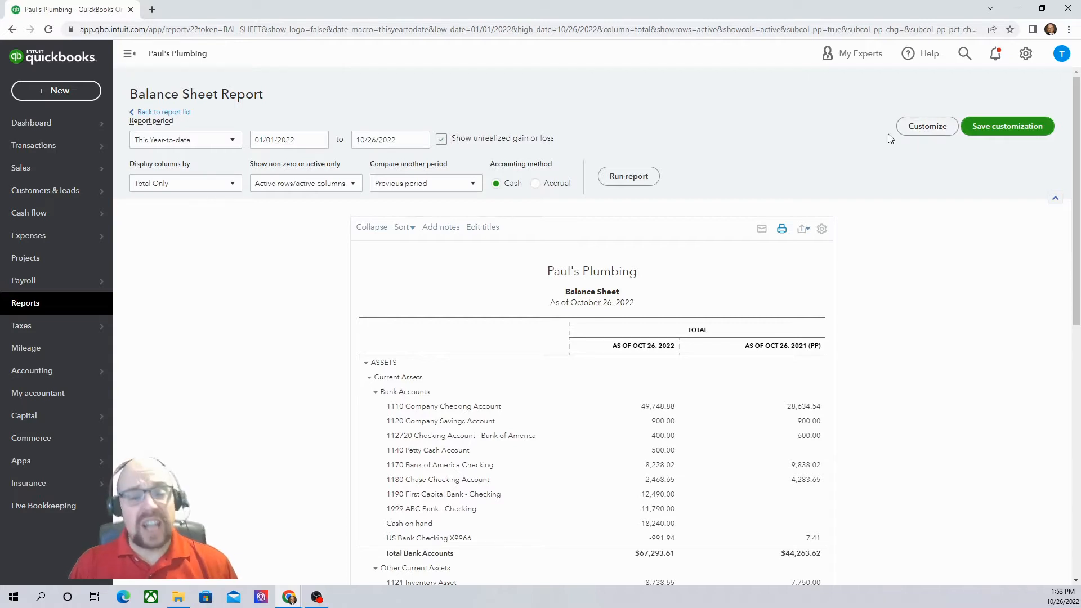
left_click(998, 126)
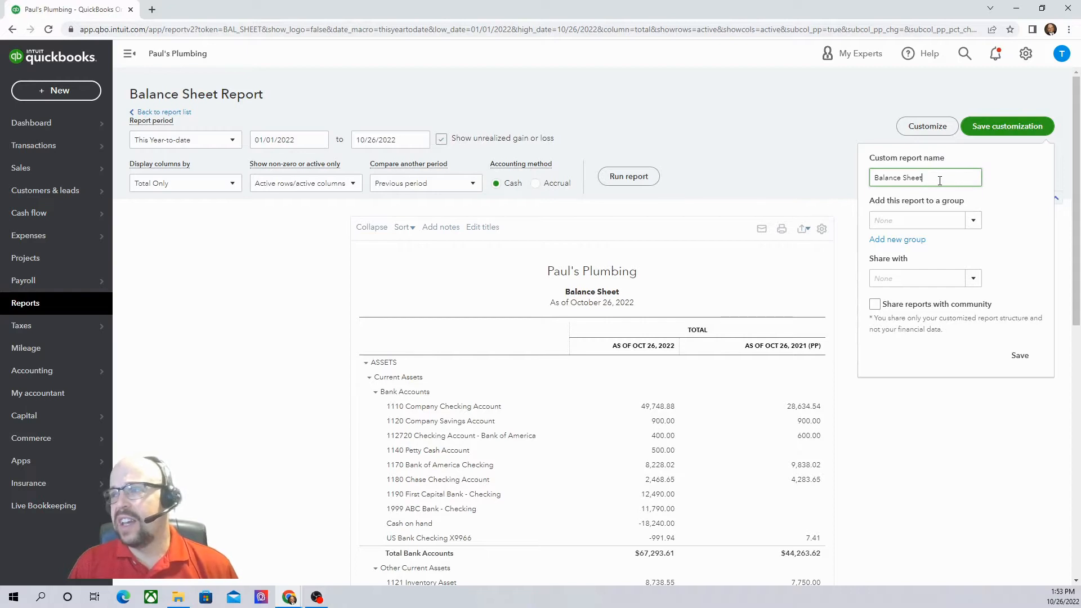
left_click_drag(935, 180, 684, 151)
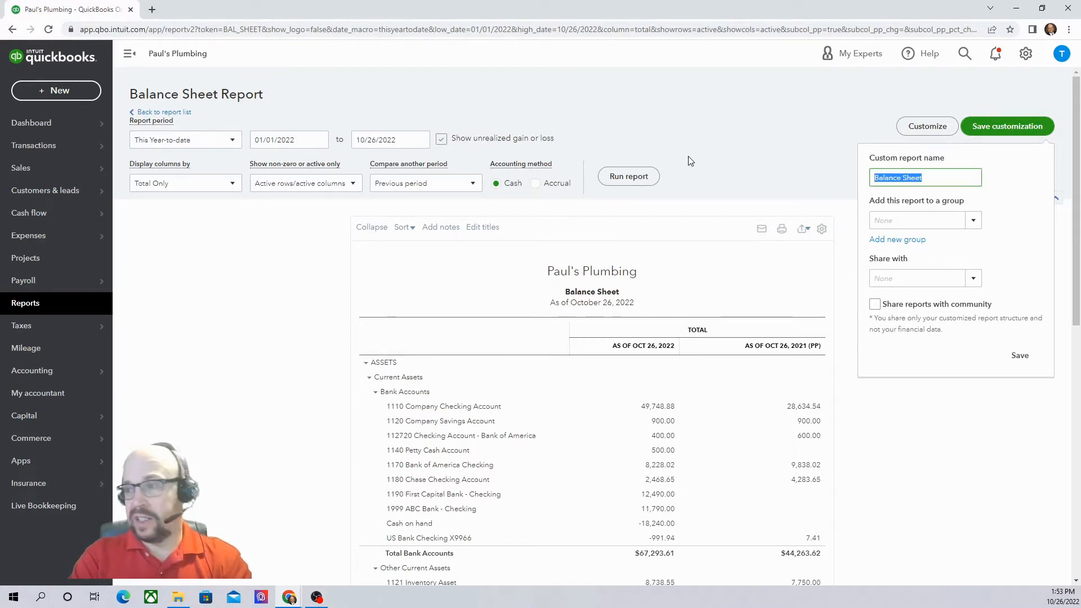
type("Fav")
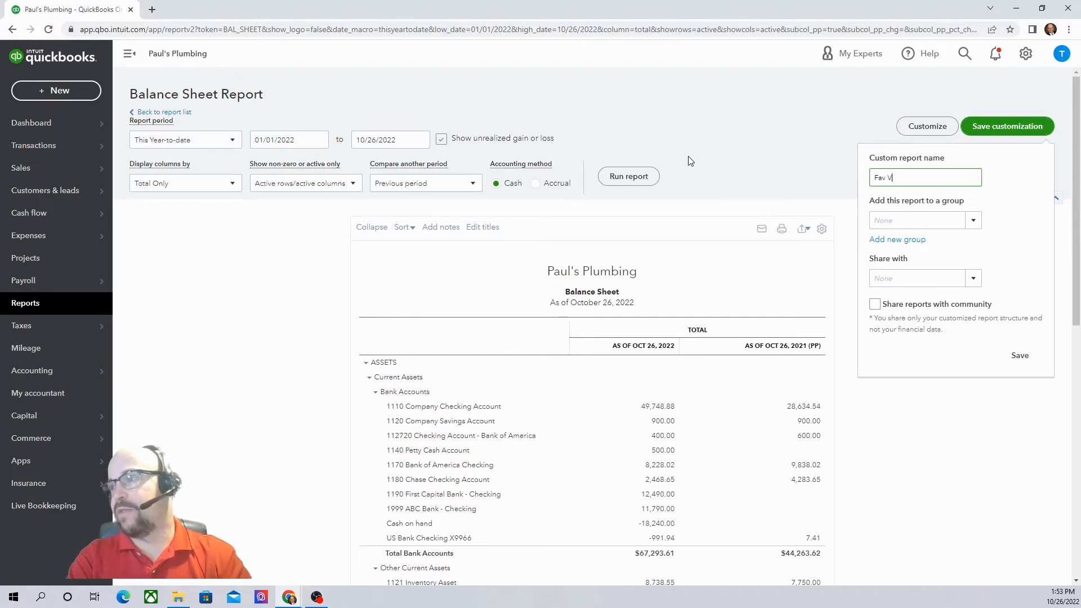
type(" Bal Sheet")
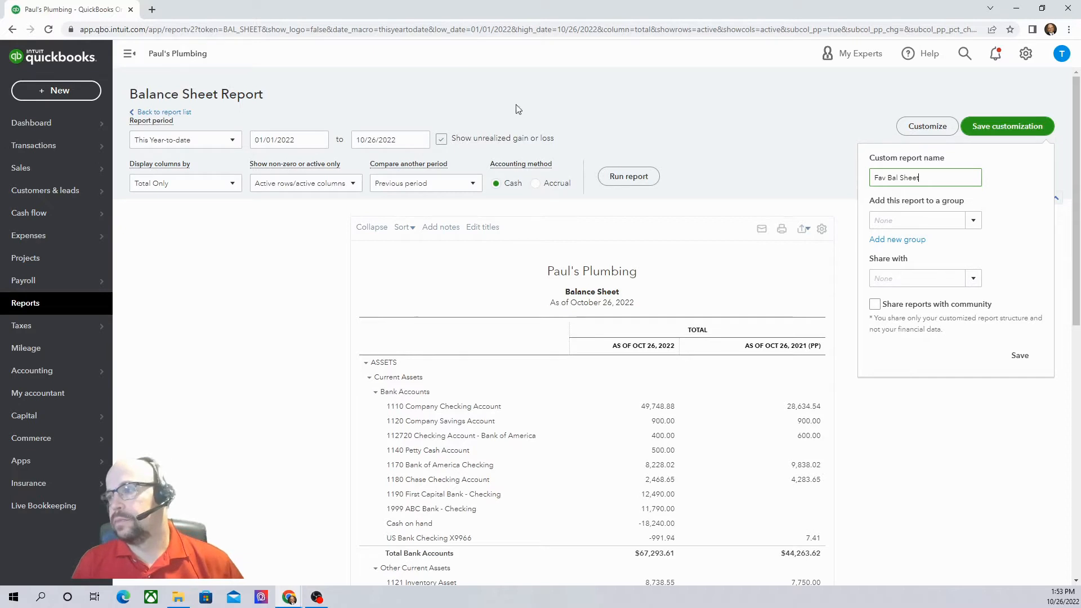
left_click(979, 221)
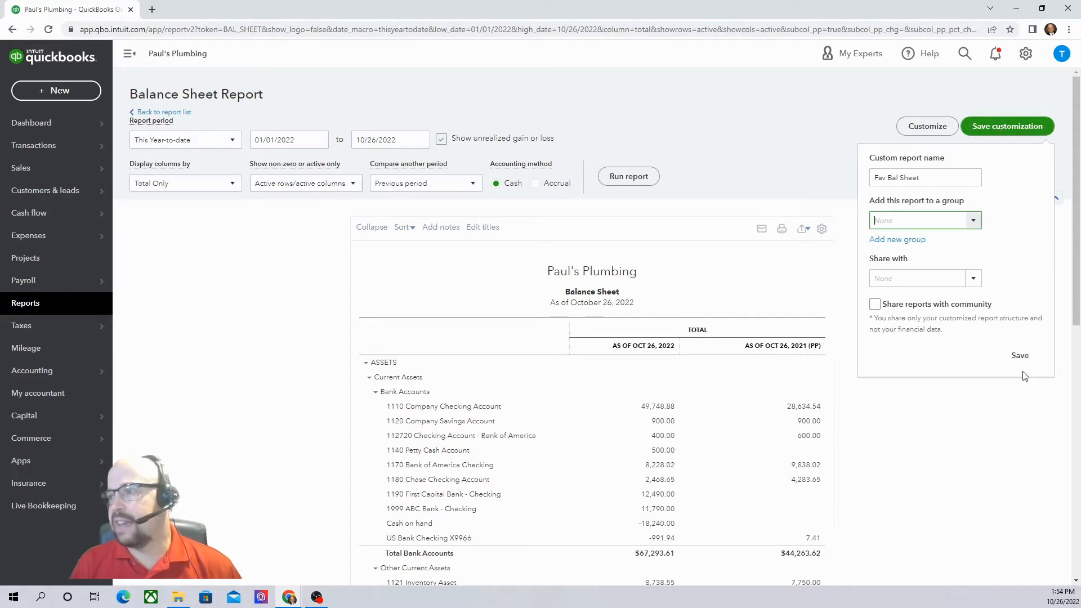
left_click(1020, 356)
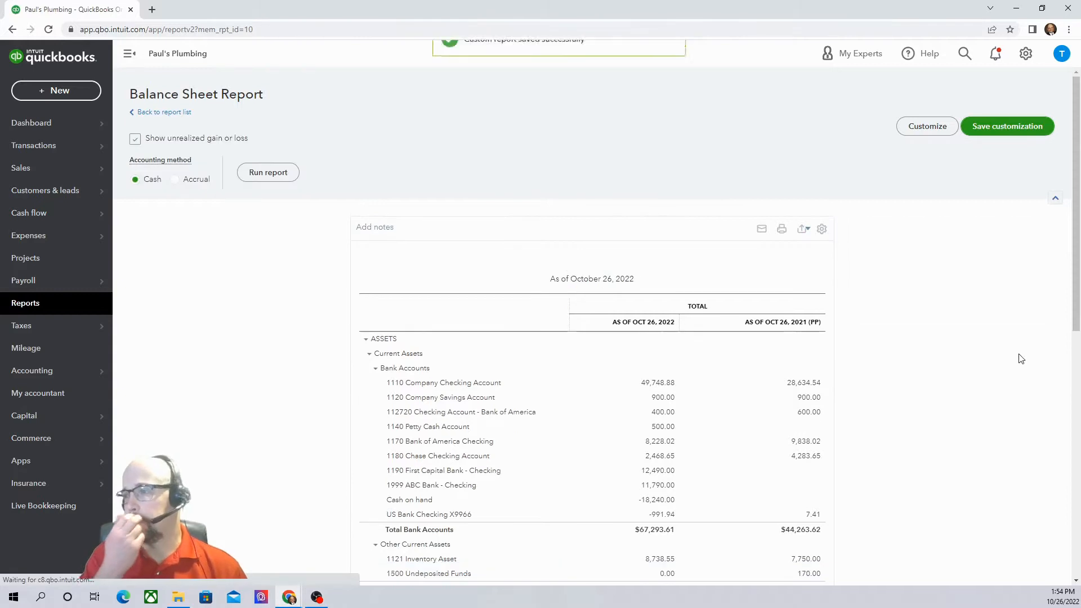
scroll(1015, 357, "down", 2)
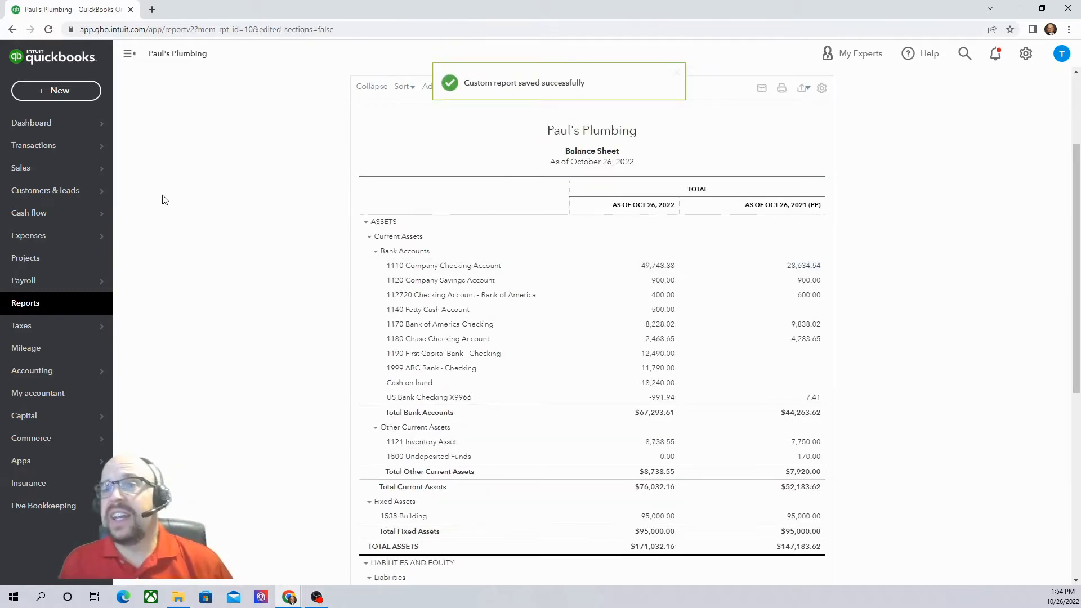
- Return to the report list, search for "fav" and open the customized Fav Bal Sheet report
left_click(28, 307)
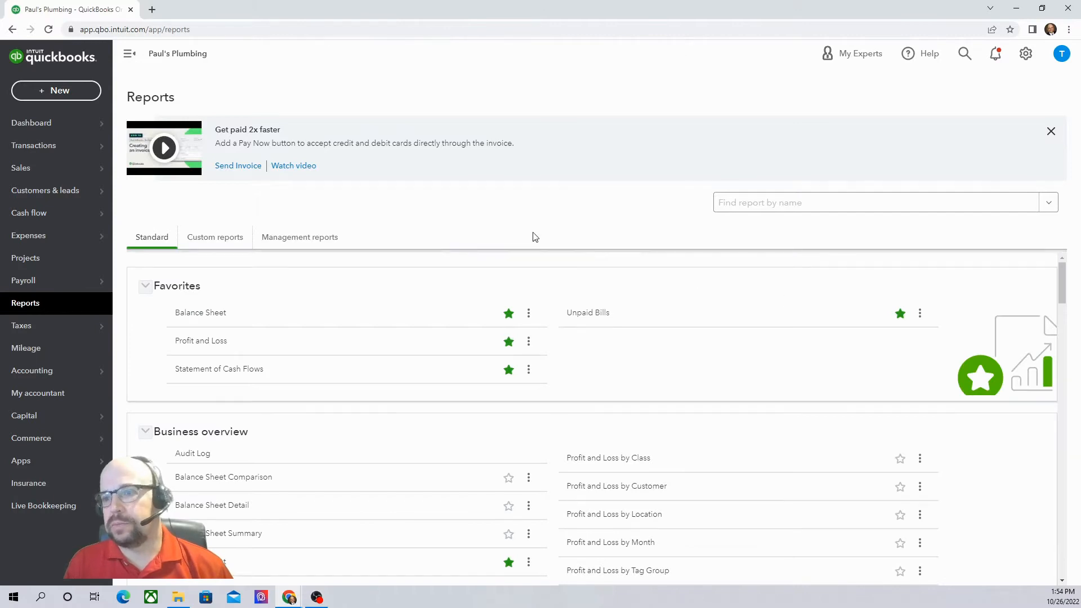
scroll(777, 259, "down", 1)
left_click(744, 205)
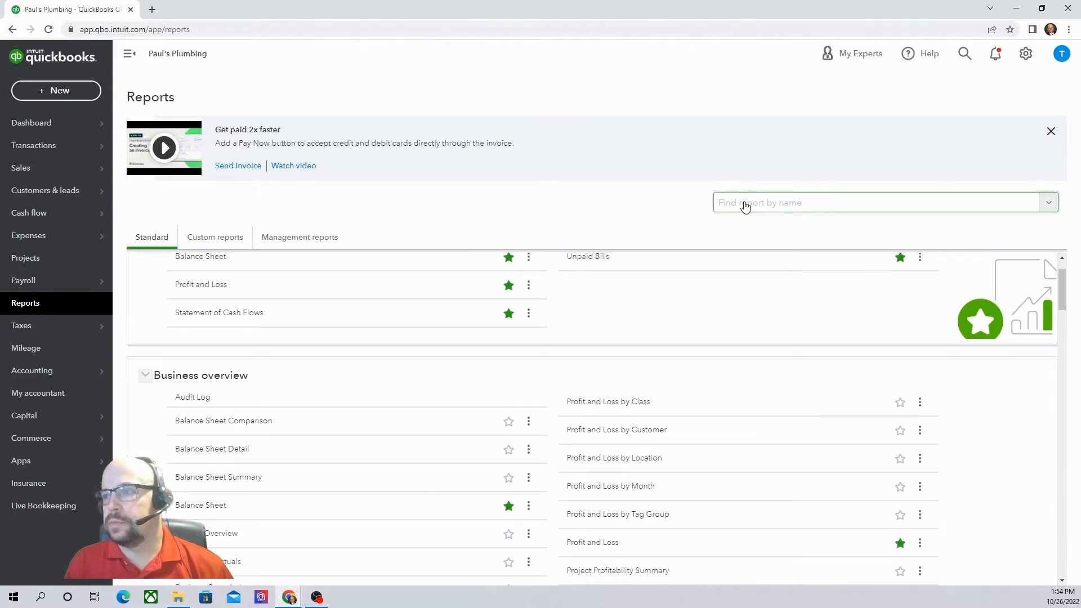
type("fav")
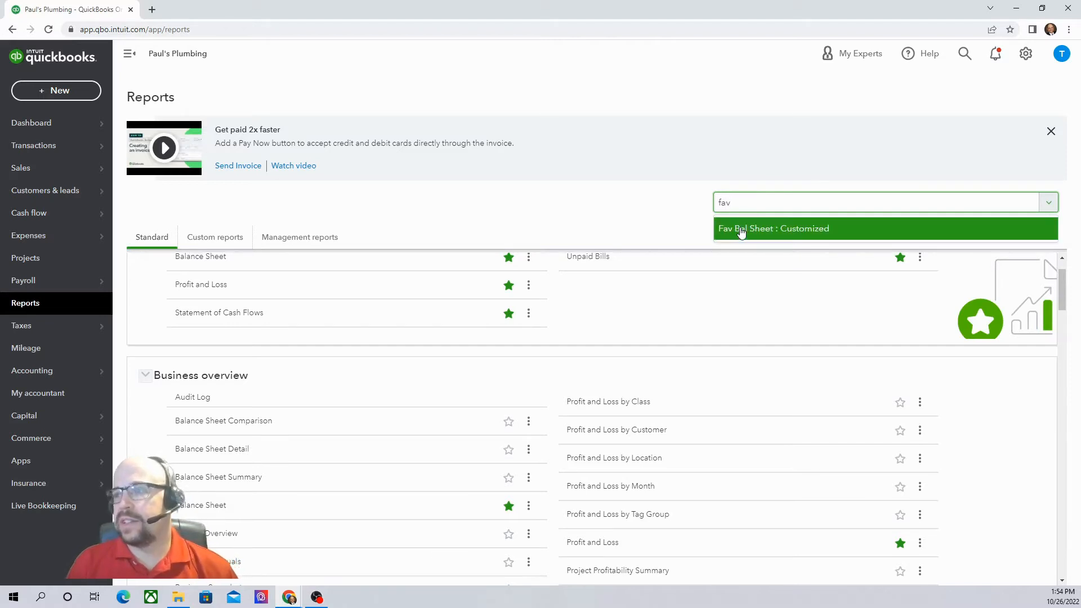
left_click(738, 229)
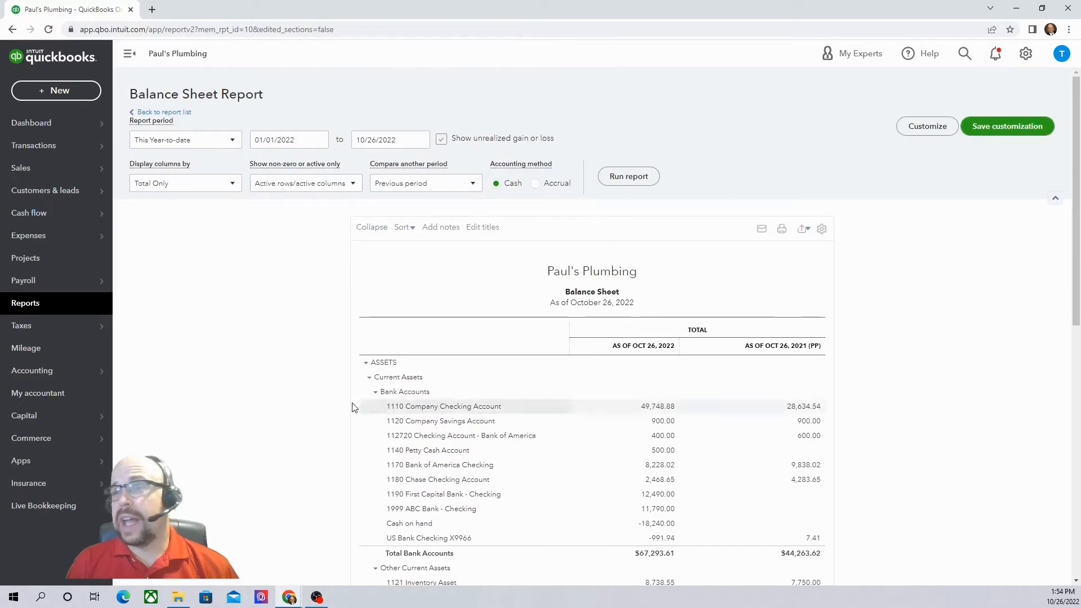
- Return to the report list, open the Unpaid Bills report from the favorites and review its vendor entries through to the total
mouse_move(110, 189)
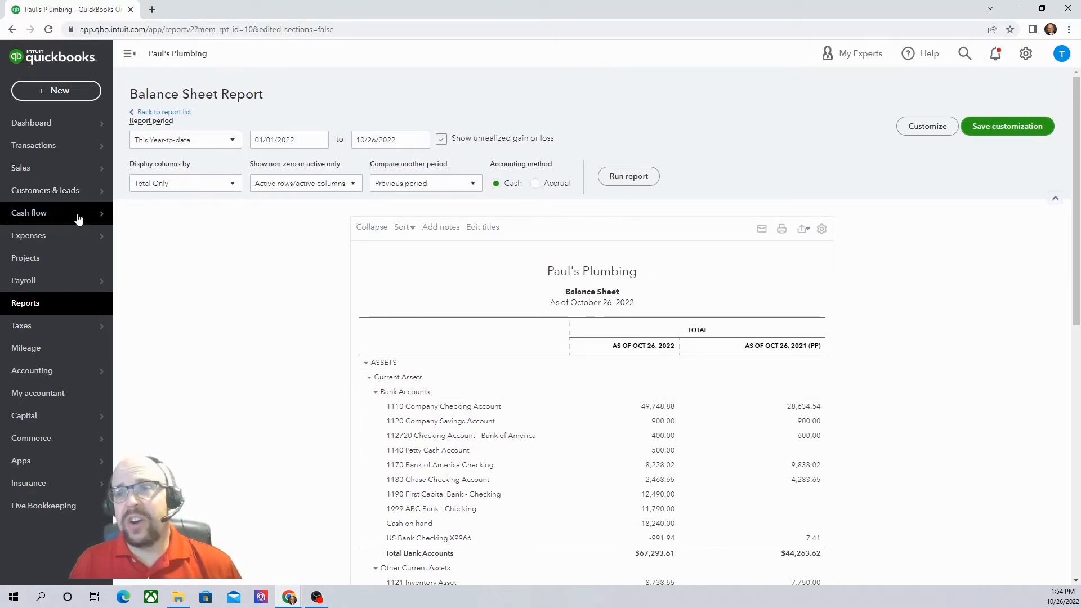
left_click(29, 311)
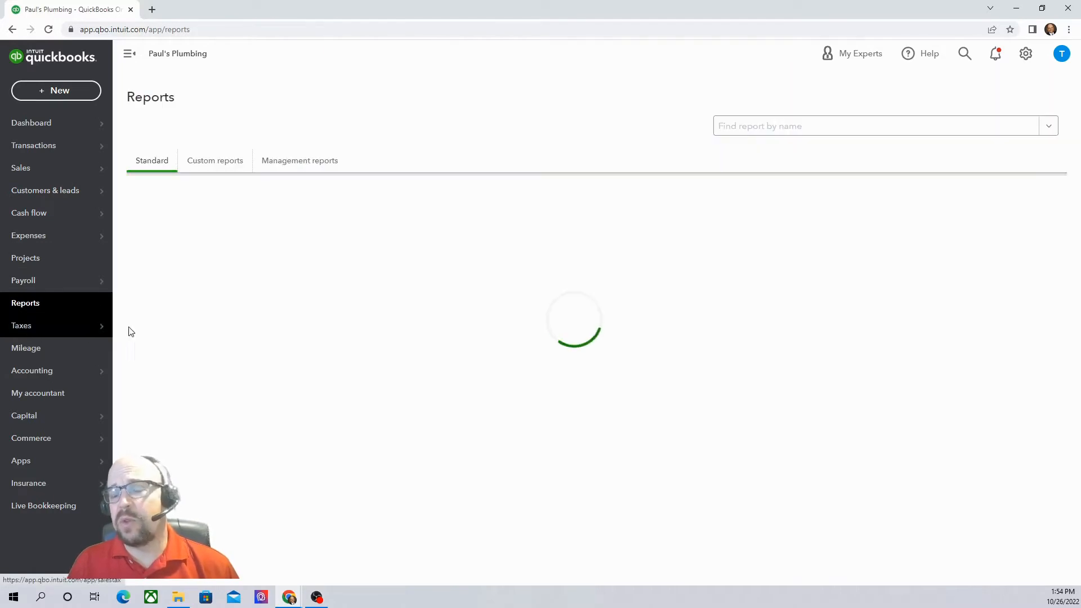
scroll(656, 297, "down", 1)
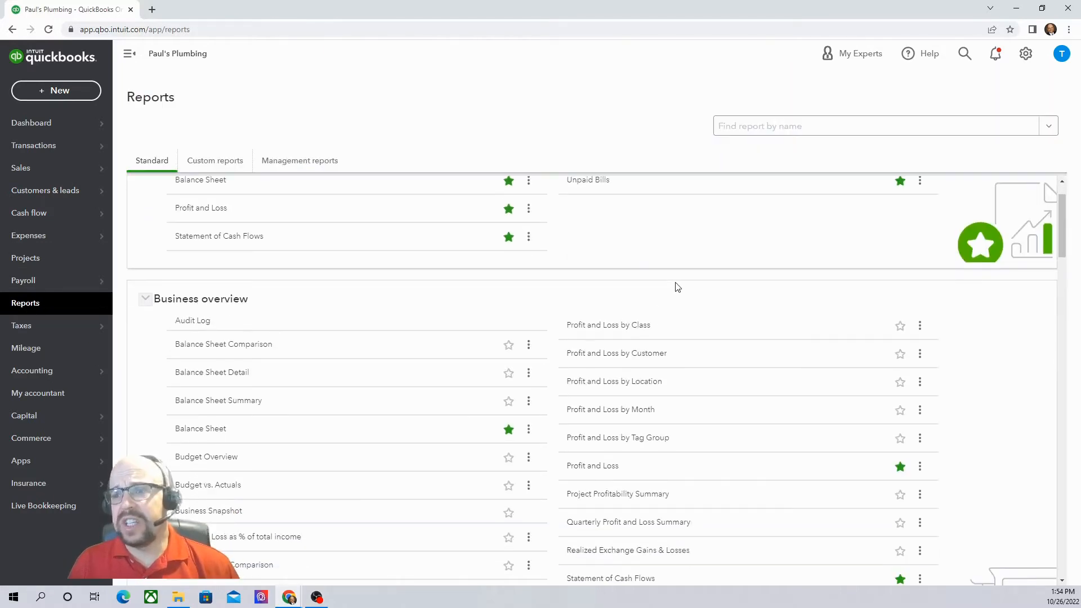
scroll(679, 284, "up", 1)
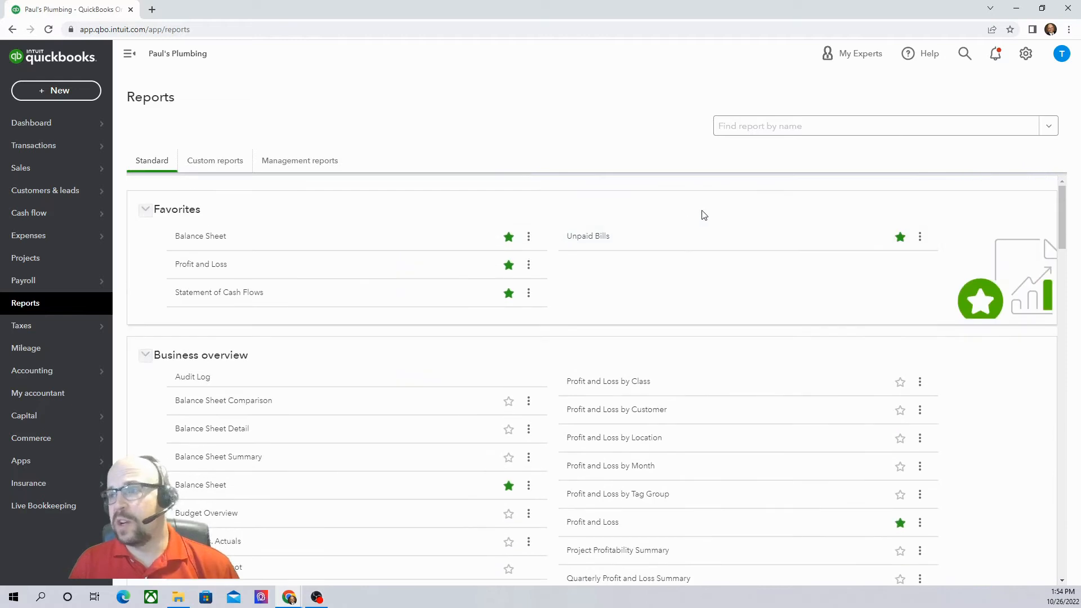
left_click(585, 237)
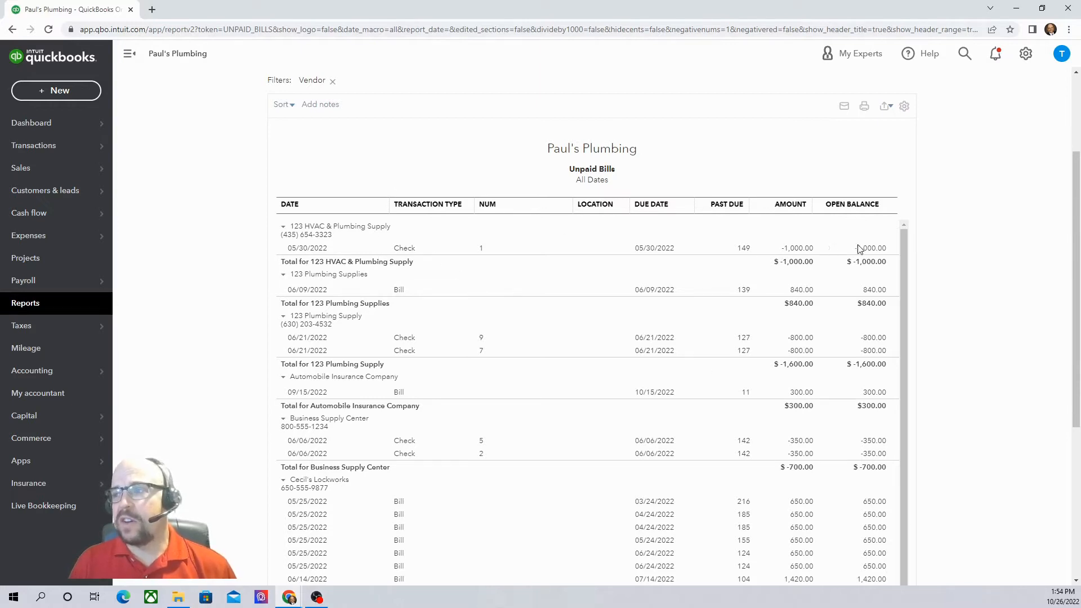
scroll(831, 329, "down", 3)
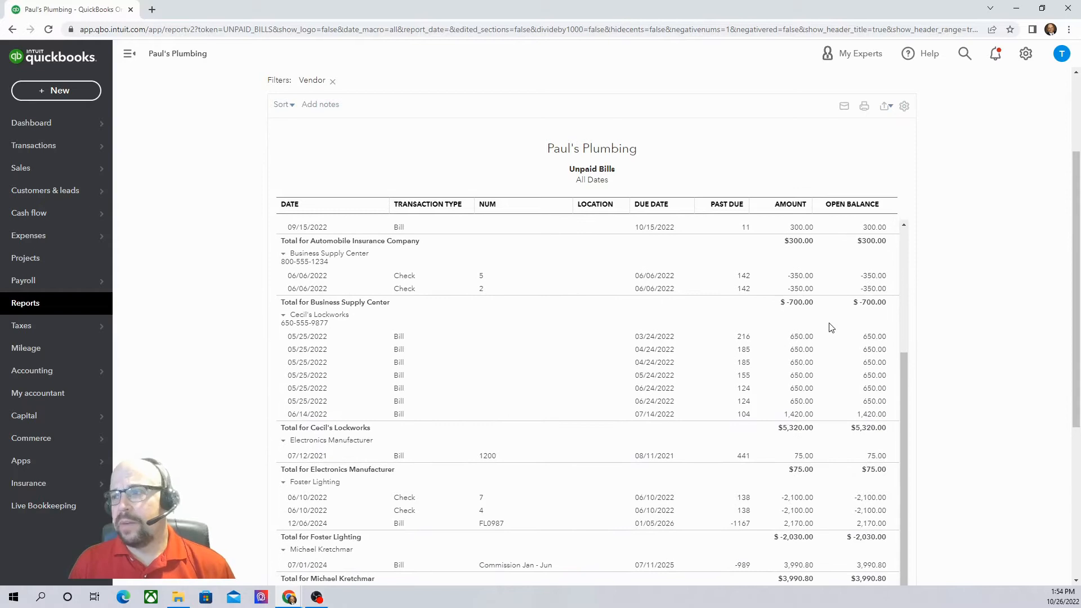
scroll(820, 449, "down", 5)
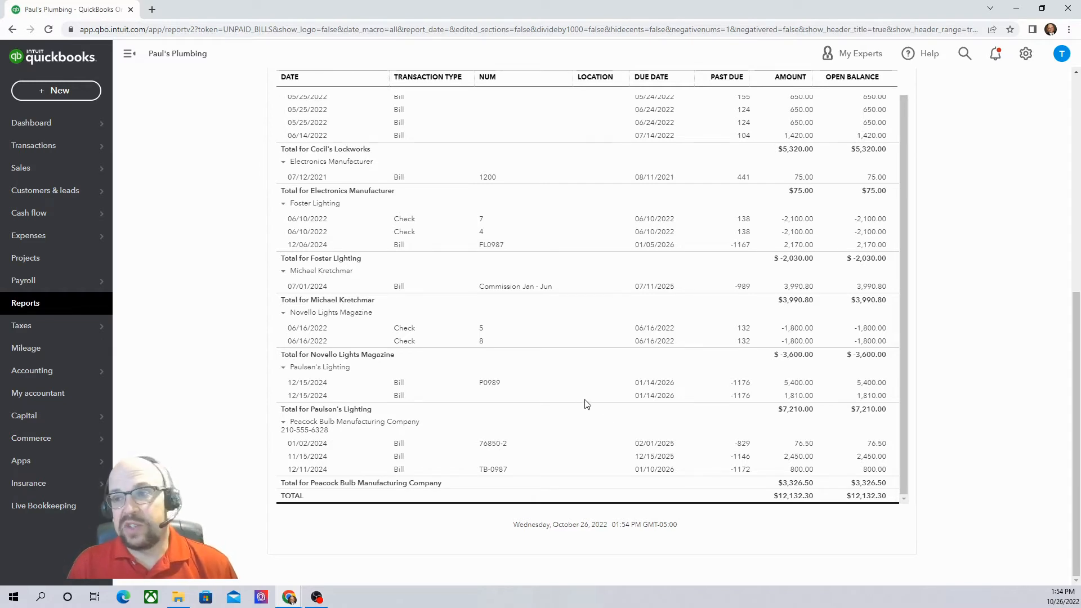
scroll(605, 404, "up", 3)
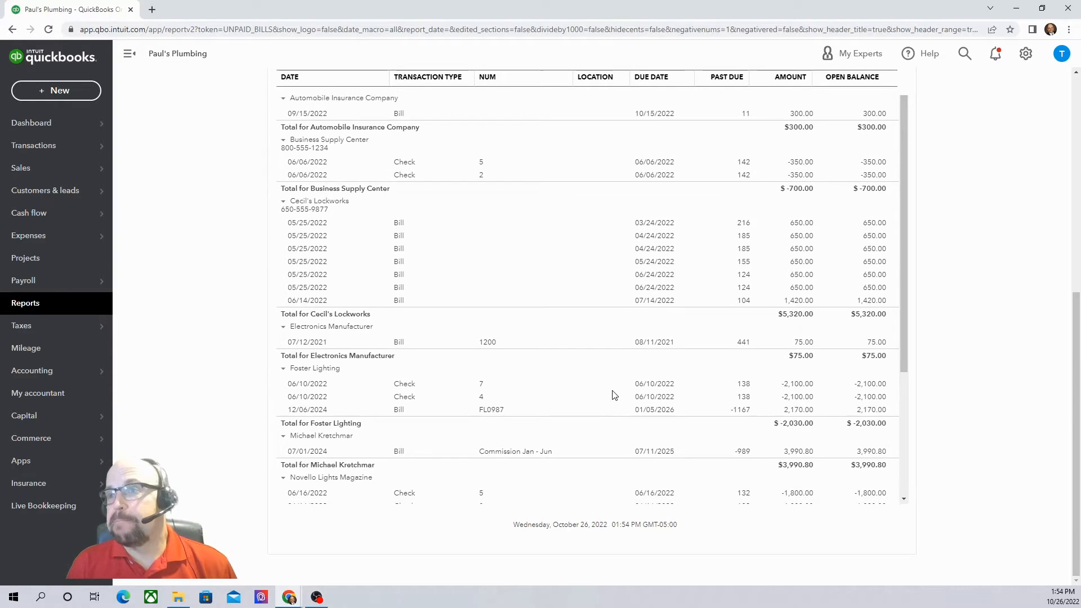
scroll(619, 394, "up", 10)
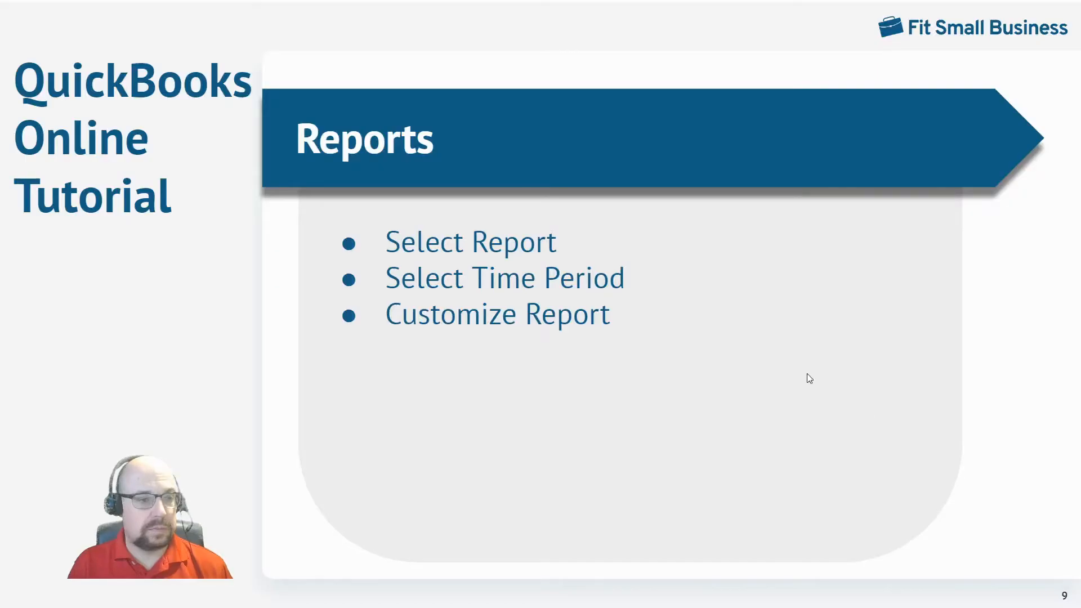
left_click(455, 320)
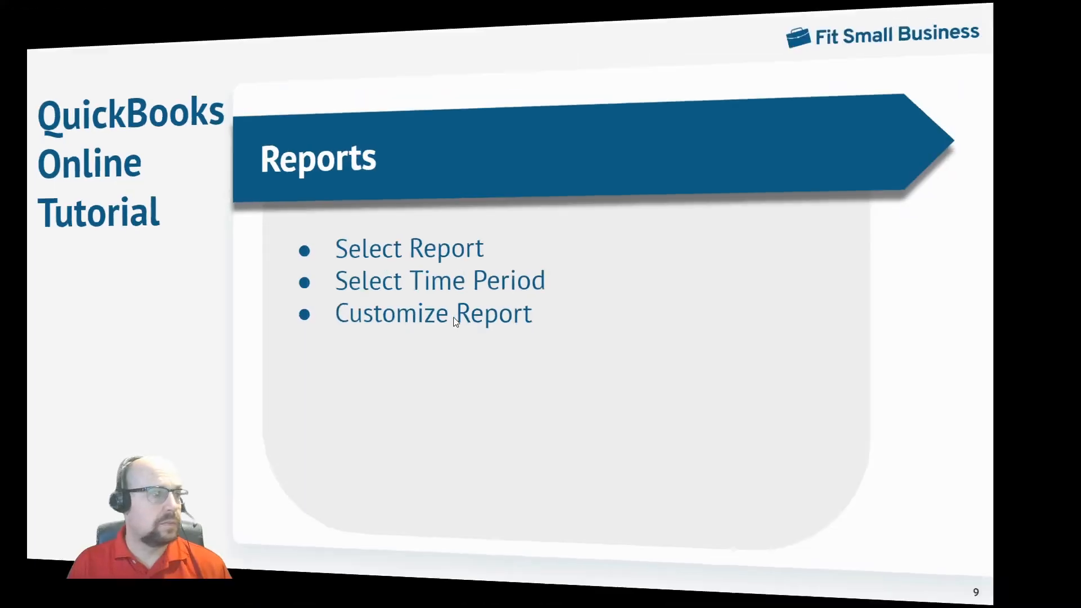